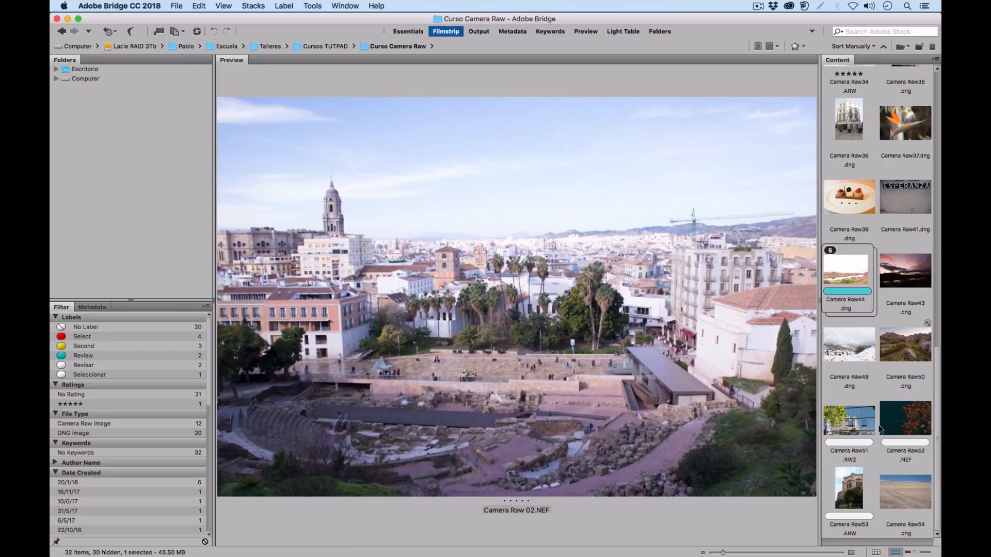
# Add Camera Raw51.RW2, Raw52.NEF, Raw53.ARW and Raw54.dng to the selection and open all five photos in full-screen Camera Raw
pyautogui.keyDown('super'); pyautogui.click(896, 472); pyautogui.keyUp('super')
pyautogui.keyDown('super'); pyautogui.click(905, 419); pyautogui.keyUp('super')
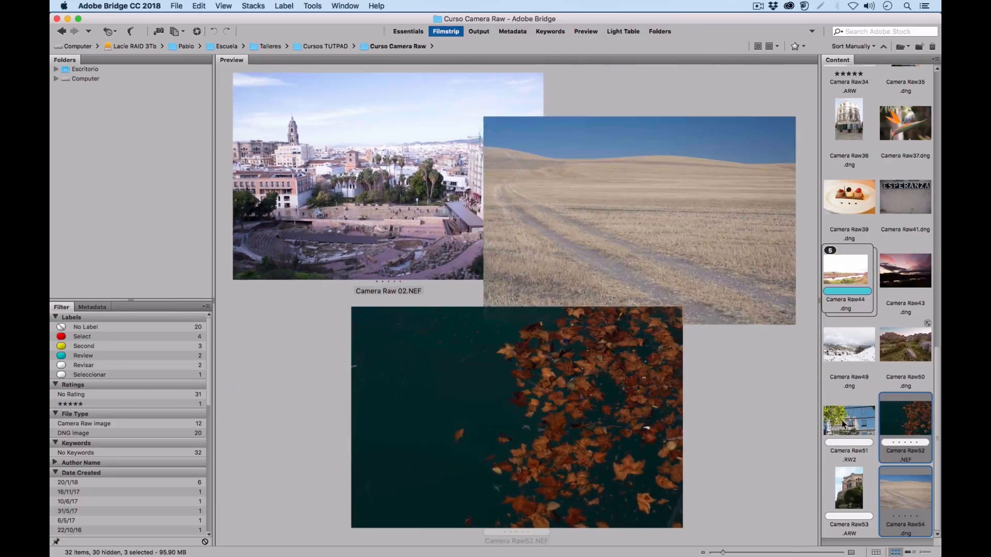
pyautogui.keyDown('super'); pyautogui.click(849, 420); pyautogui.keyUp('super')
pyautogui.keyDown('super'); pyautogui.click(861, 474); pyautogui.keyUp('super')
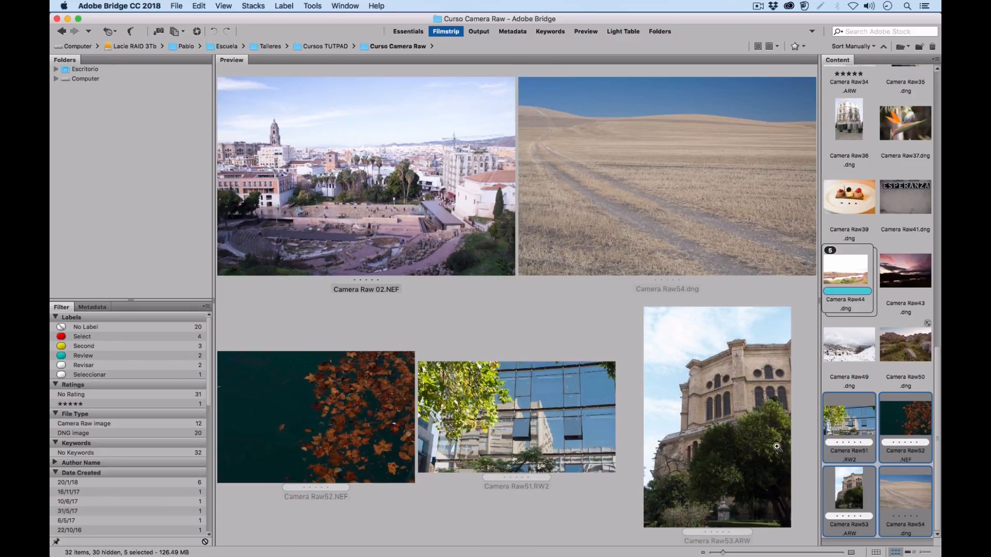
pyautogui.click(197, 32)
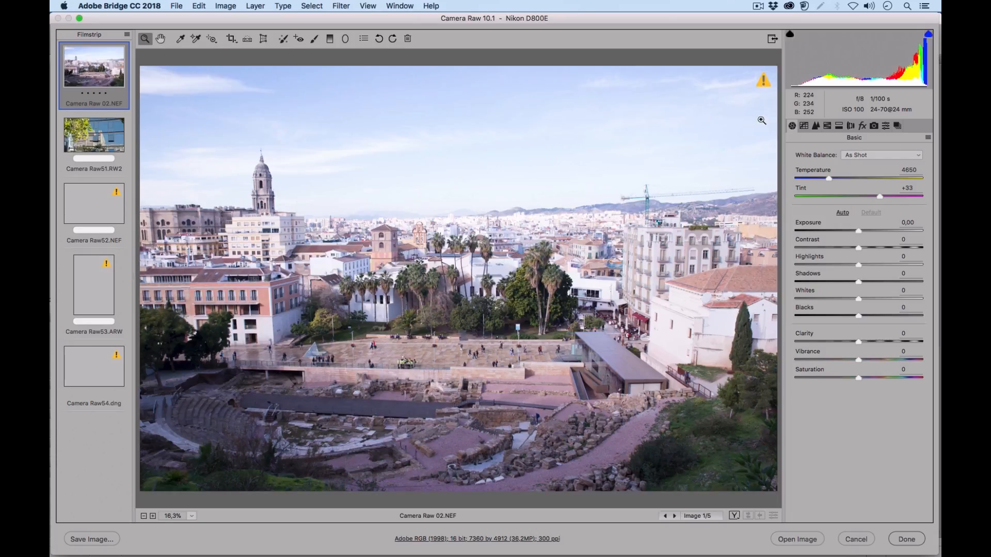
pyautogui.click(772, 39)
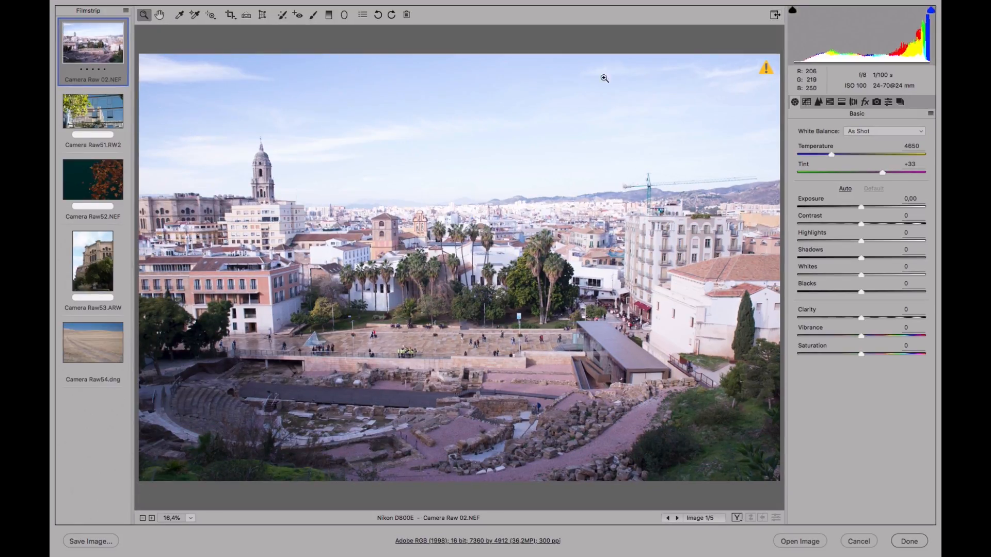
# Look through each of the opened photos and return to Camera Raw 02.NEF
pyautogui.click(100, 97)
pyautogui.click(99, 180)
pyautogui.click(95, 309)
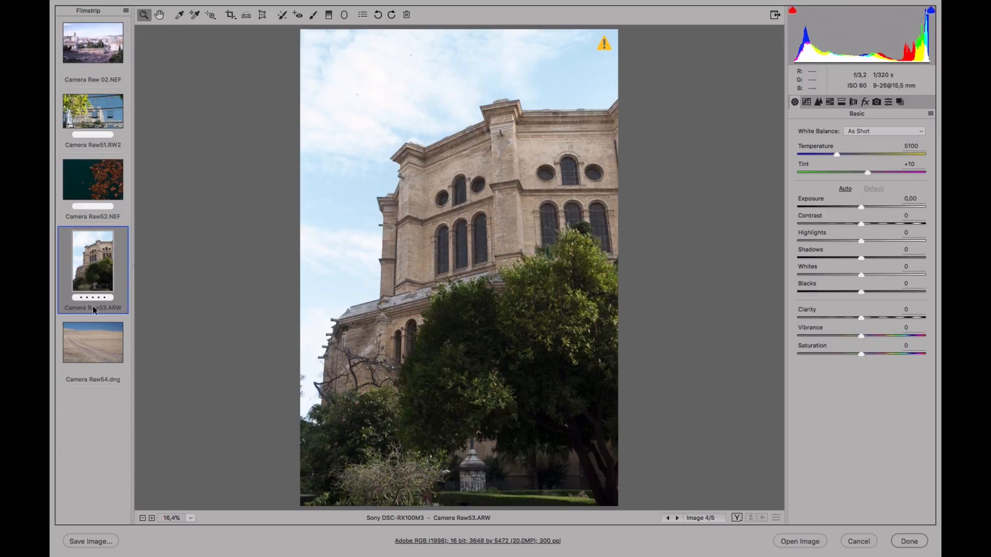
pyautogui.click(91, 338)
pyautogui.click(96, 51)
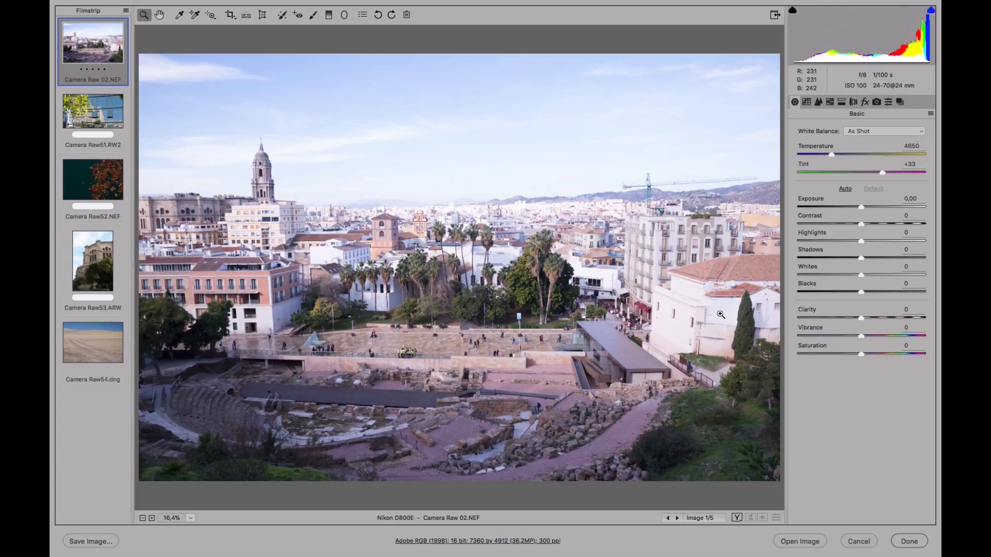
# Convert Camera Raw 02.NEF to black and white by setting its Saturation to -100
pyautogui.click(796, 354)
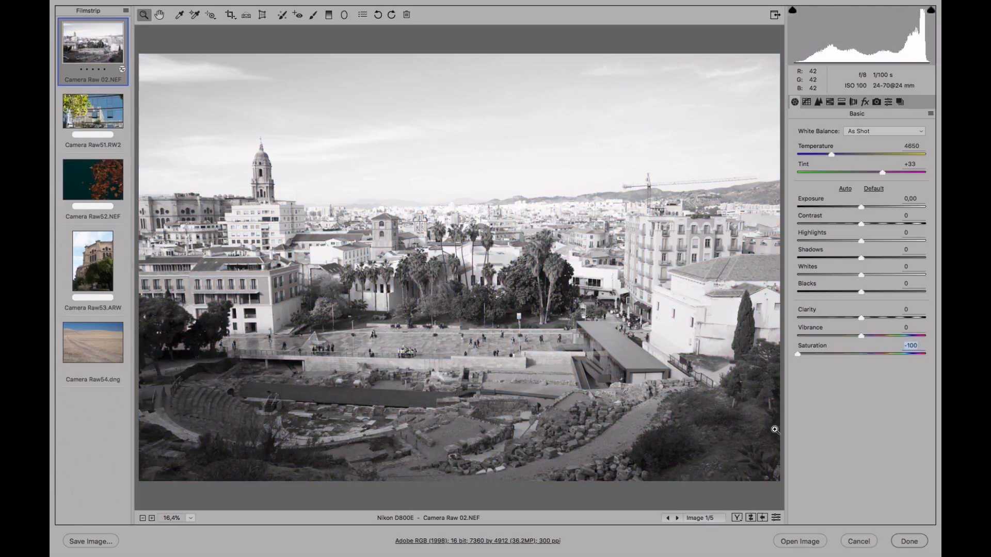
pyautogui.click(863, 354)
pyautogui.moveTo(861, 354); pyautogui.dragTo(791, 351)
# Set Highlights to -51 and Whites to -43 on the city photo and compare it with the default rendering
pyautogui.moveTo(842, 239); pyautogui.dragTo(828, 237)
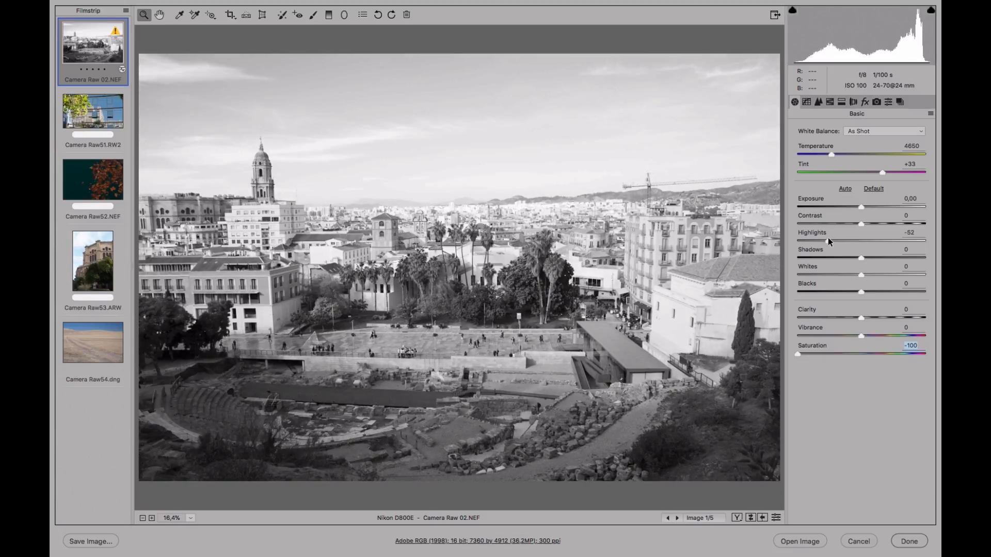
pyautogui.moveTo(843, 274); pyautogui.dragTo(834, 274)
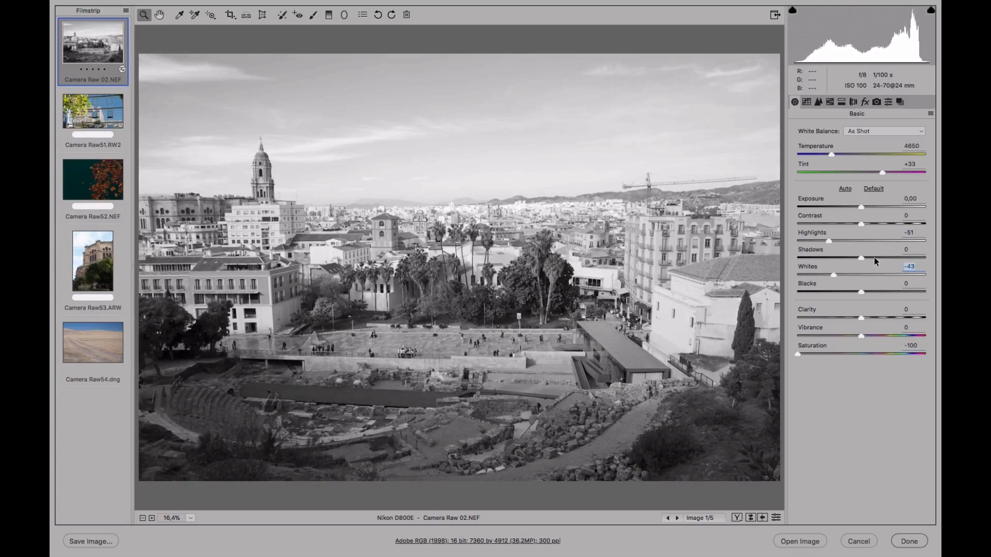
pyautogui.click(777, 518)
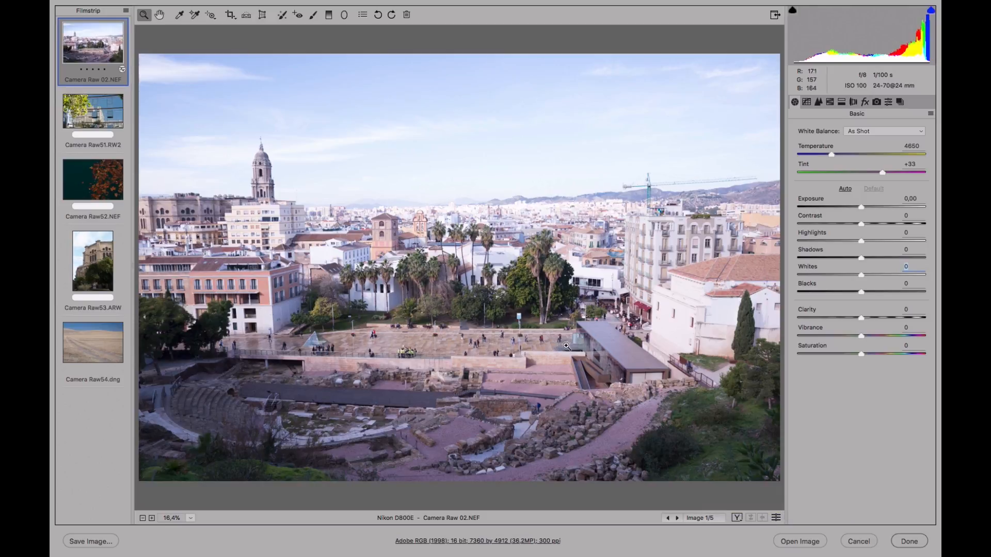
pyautogui.click(777, 518)
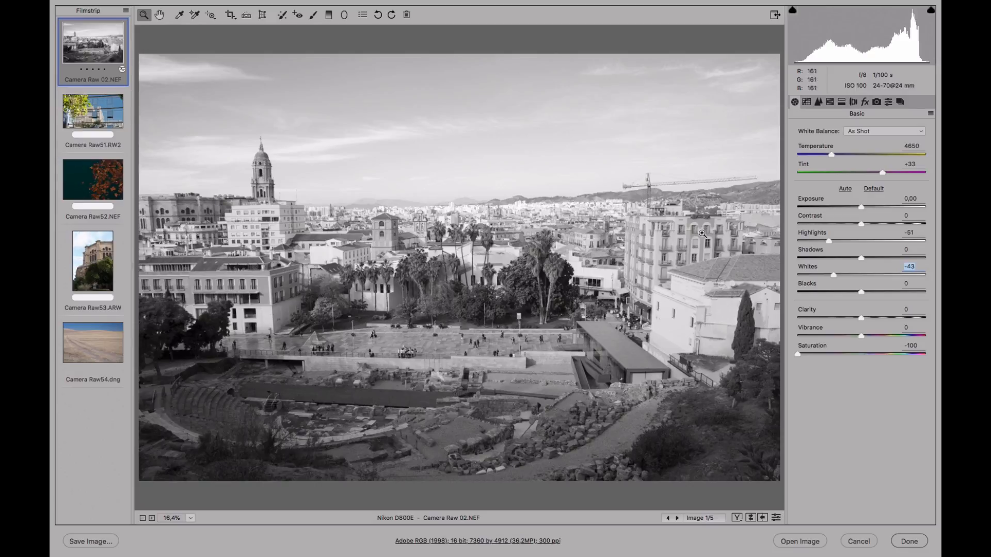
# Set the city photo's Contrast to +58, Highlights to +19, Whites to -5, Blacks to -14, Clarity to +43 and Exposure to -0.20
pyautogui.moveTo(874, 226); pyautogui.dragTo(897, 225)
pyautogui.moveTo(861, 291); pyautogui.dragTo(853, 291)
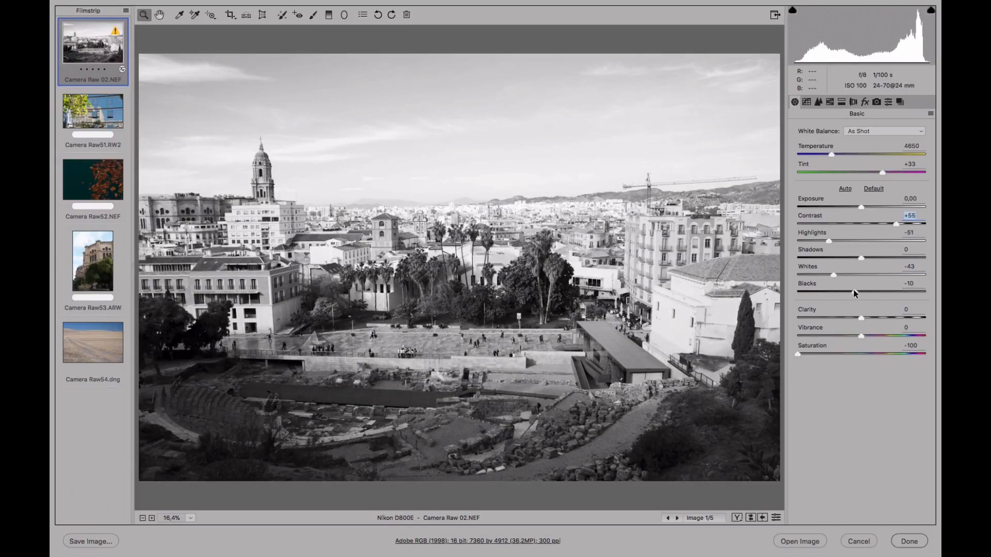
pyautogui.moveTo(896, 222); pyautogui.dragTo(888, 317)
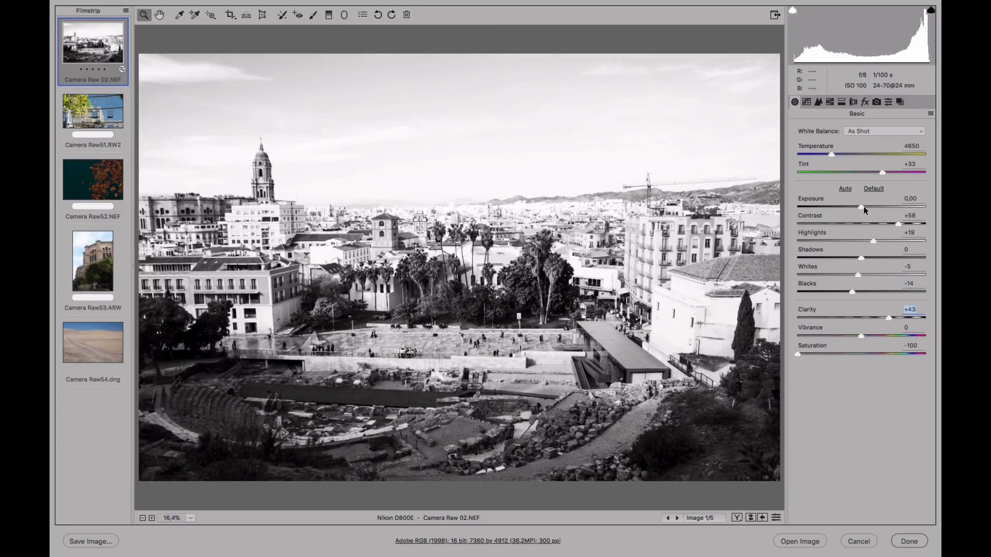
pyautogui.moveTo(866, 210); pyautogui.dragTo(860, 208)
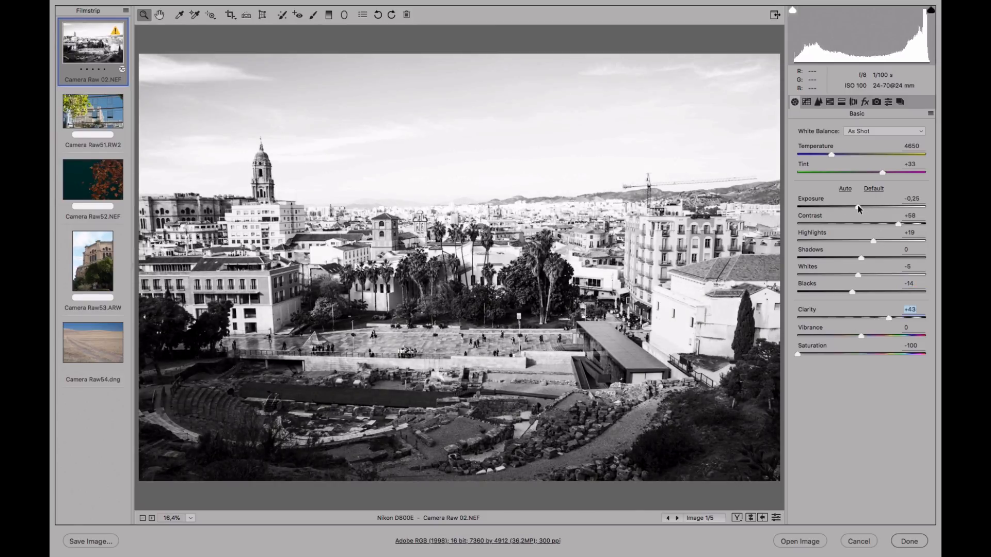
pyautogui.moveTo(859, 208); pyautogui.dragTo(859, 208)
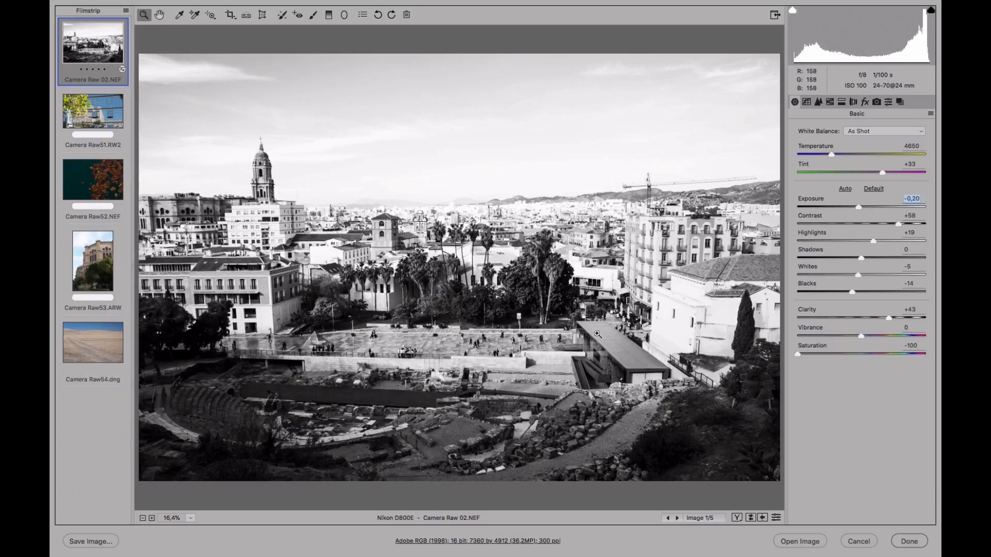
pyautogui.moveTo(865, 353); pyautogui.dragTo(764, 345)
# Switch to Camera Raw54.dng and desaturate the field landscape with Saturation at -100
pyautogui.click(105, 349)
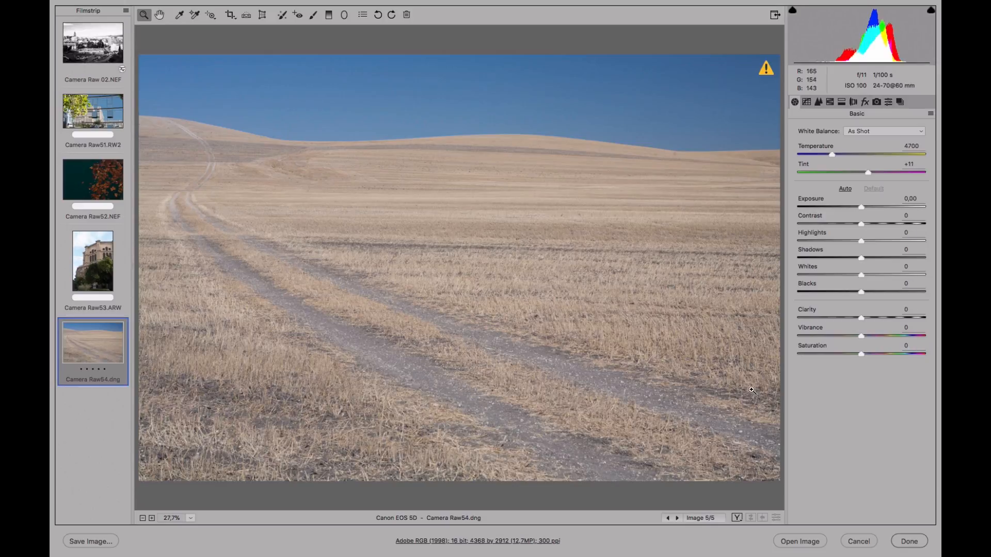
pyautogui.moveTo(861, 355); pyautogui.dragTo(780, 353)
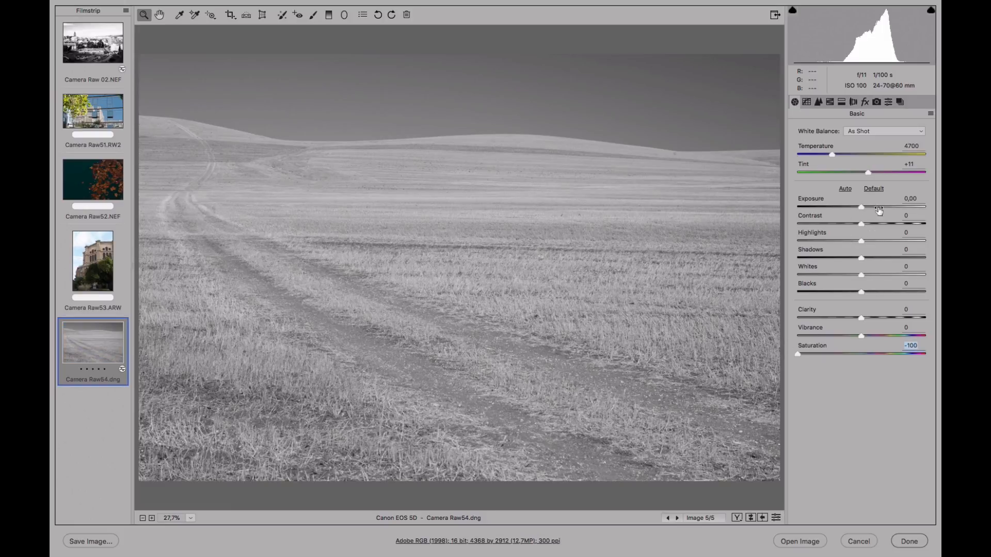
pyautogui.moveTo(869, 14)
pyautogui.moveTo(919, 53)
# Set the landscape's Blacks to -71, Whites to +50, Highlights to +63, Contrast to +94 and Clarity to +43
pyautogui.moveTo(861, 292); pyautogui.dragTo(813, 290)
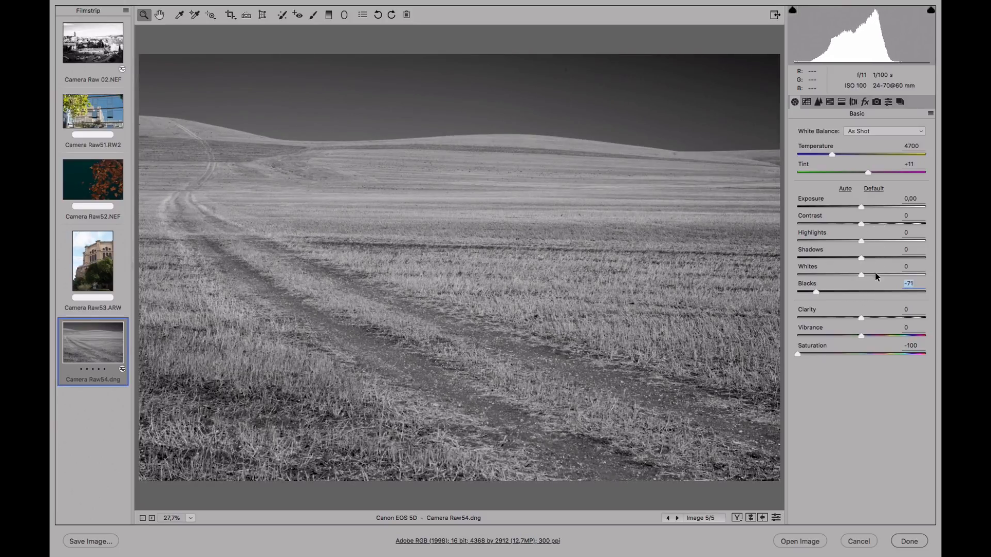
pyautogui.moveTo(876, 276); pyautogui.dragTo(892, 273)
pyautogui.moveTo(877, 241); pyautogui.dragTo(921, 220)
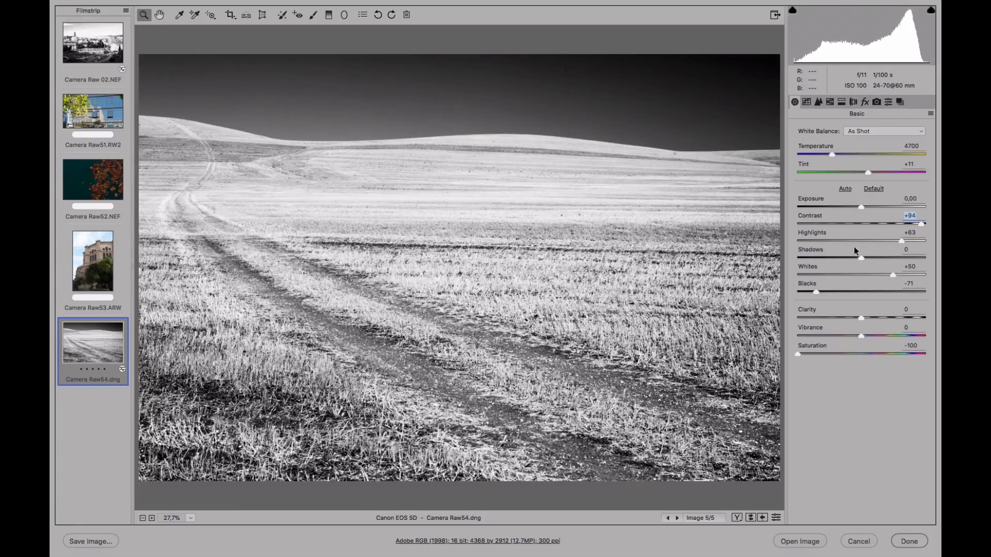
pyautogui.moveTo(861, 318); pyautogui.dragTo(888, 318)
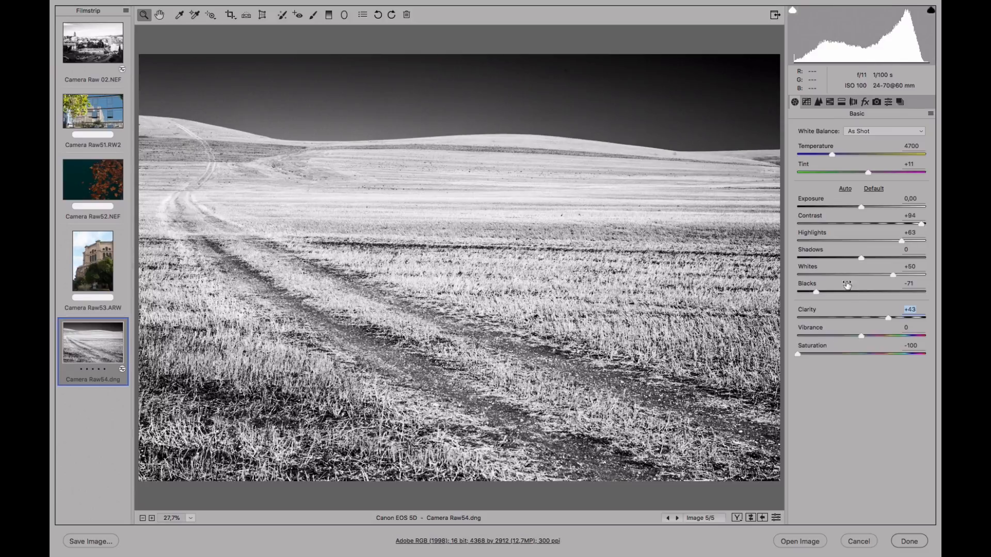
# Restore the landscape's default tone settings and set Saturation to -100 again
pyautogui.click(874, 189)
pyautogui.moveTo(830, 353); pyautogui.dragTo(794, 354)
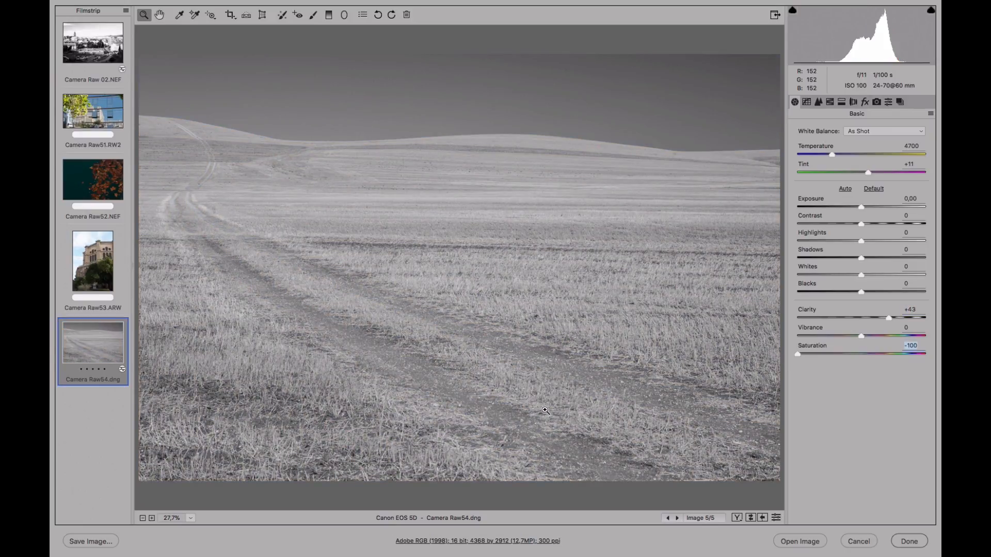
pyautogui.moveTo(862, 354); pyautogui.dragTo(798, 344)
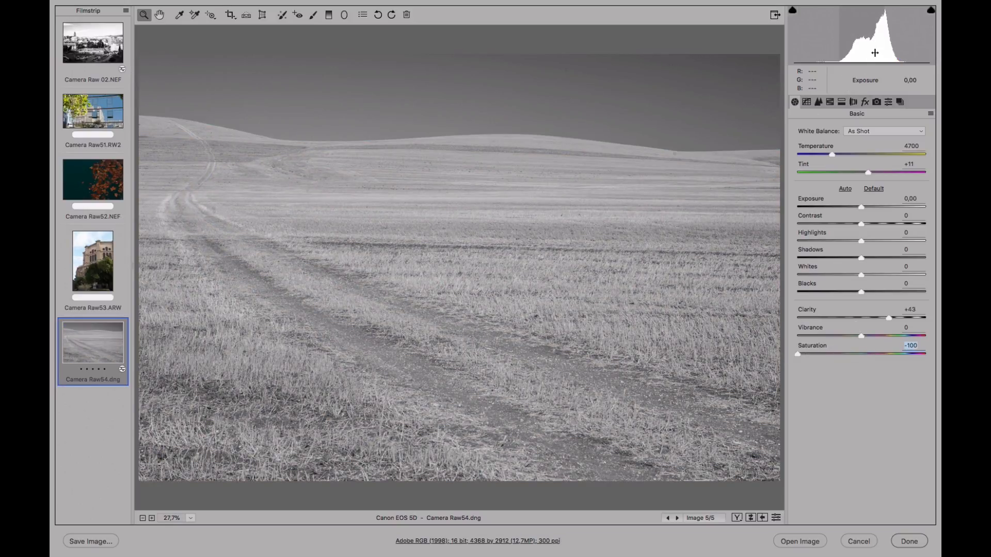
# Set the landscape's Contrast to +64, Highlights to +43, Shadows to -2, Whites to +48 and Blacks to -69
pyautogui.moveTo(872, 225); pyautogui.dragTo(902, 225)
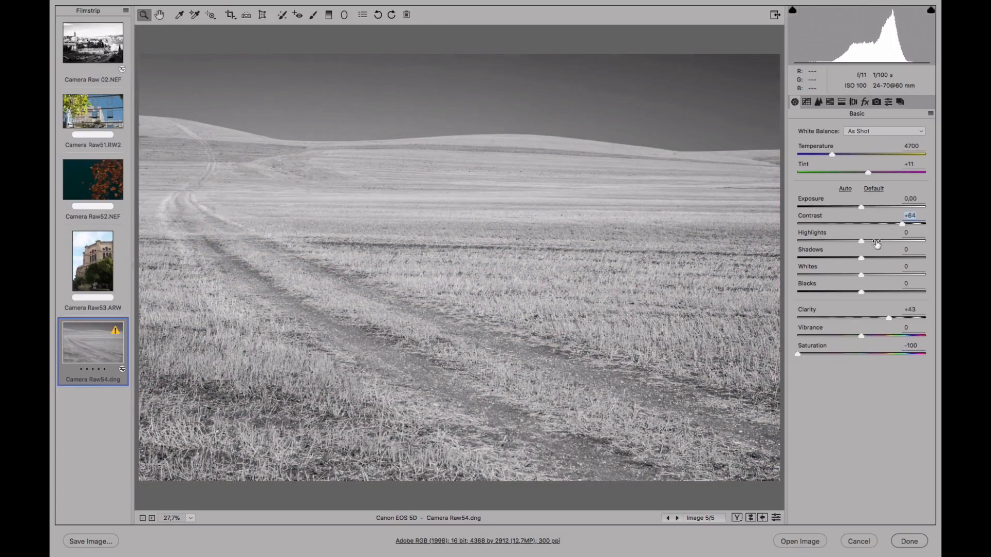
pyautogui.moveTo(861, 275); pyautogui.dragTo(817, 292)
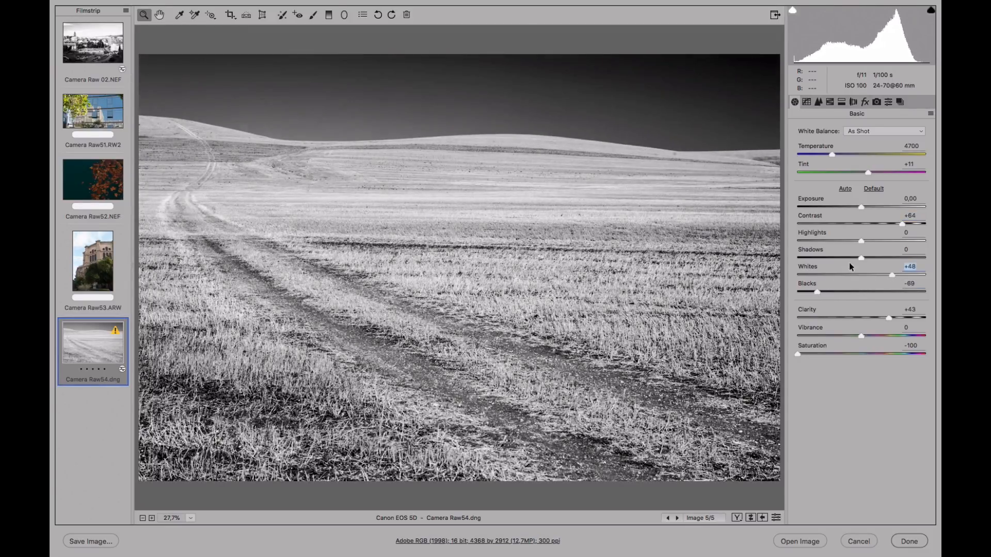
pyautogui.moveTo(861, 258); pyautogui.dragTo(861, 206)
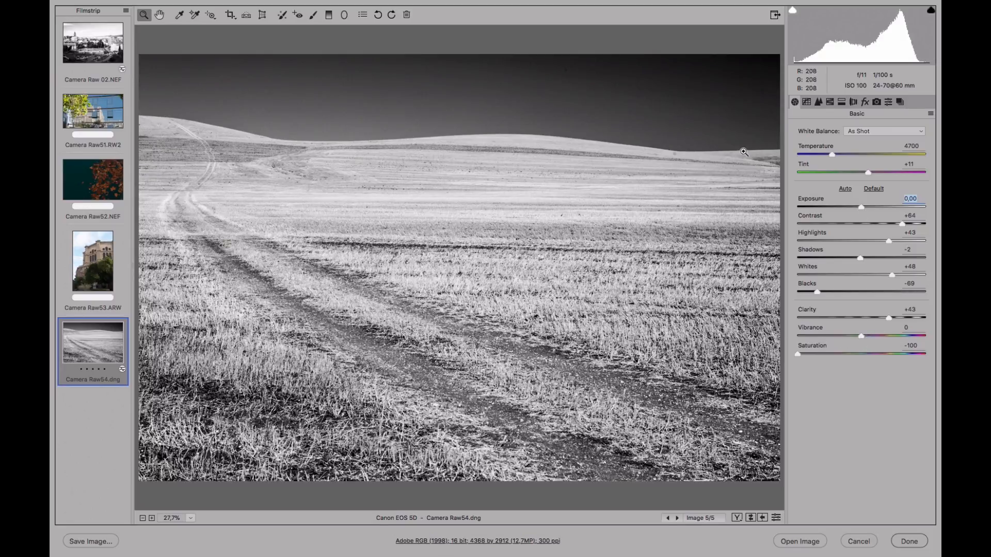
# Try the Medium Contrast preset on the landscape's point tone curve and return the curve to Linear
pyautogui.click(810, 102)
pyautogui.click(831, 145)
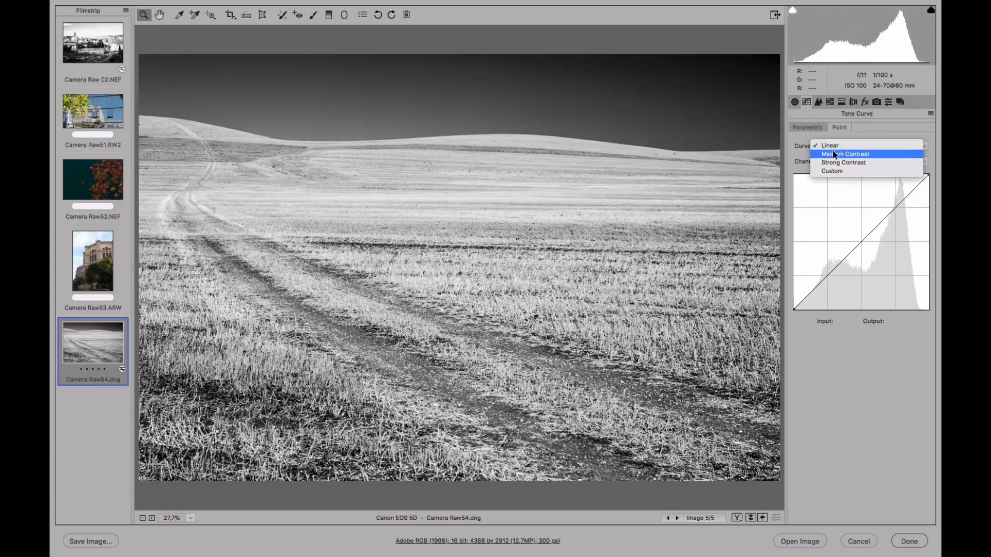
pyautogui.click(834, 154)
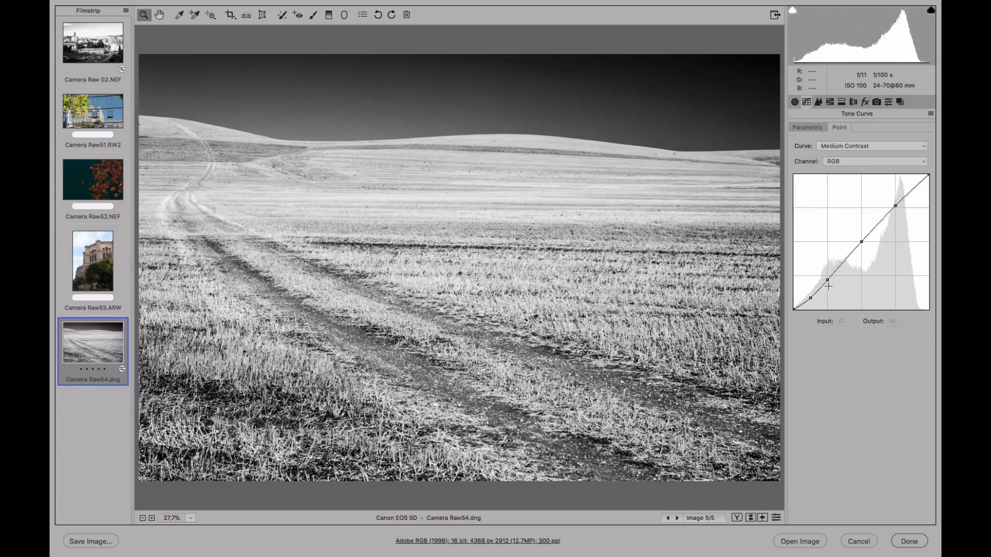
pyautogui.click(808, 129)
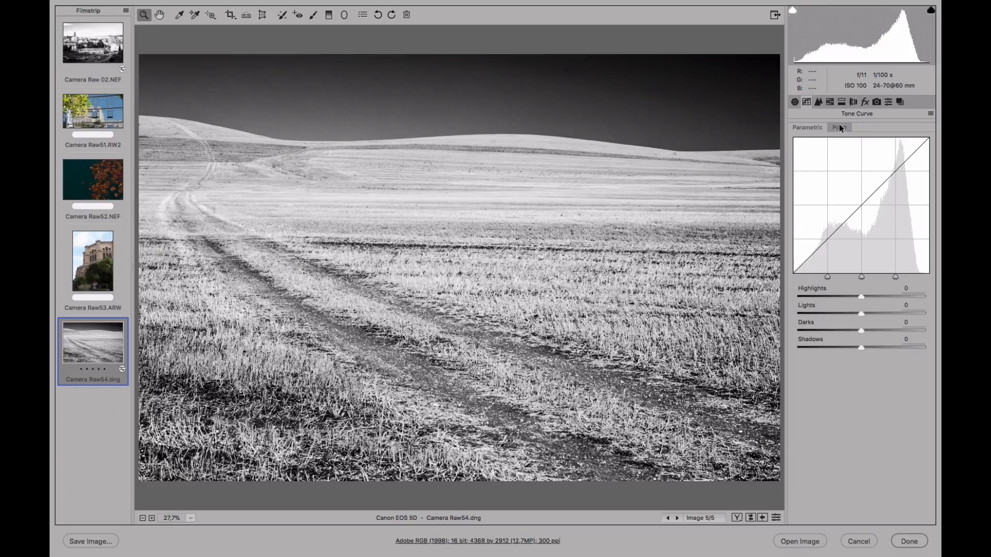
pyautogui.click(839, 127)
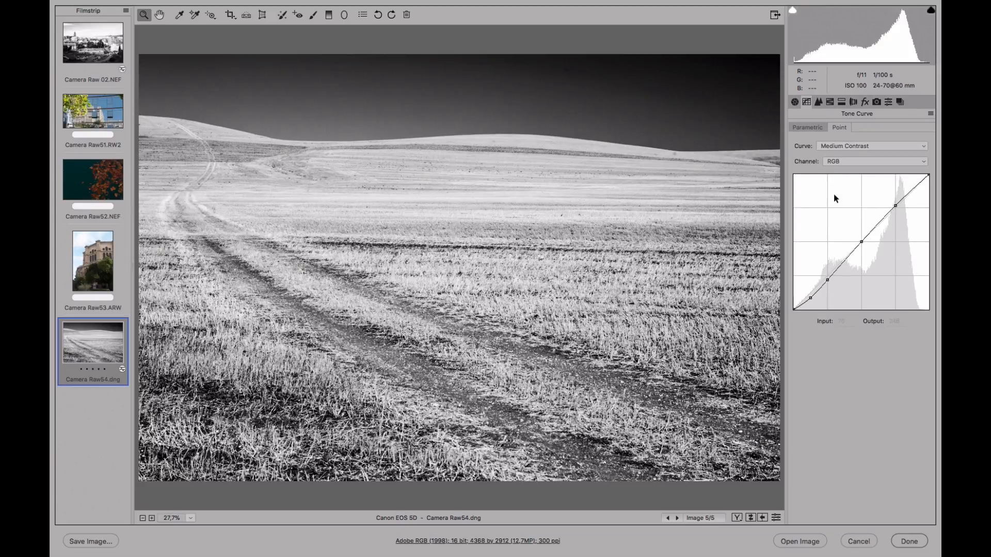
pyautogui.click(872, 146)
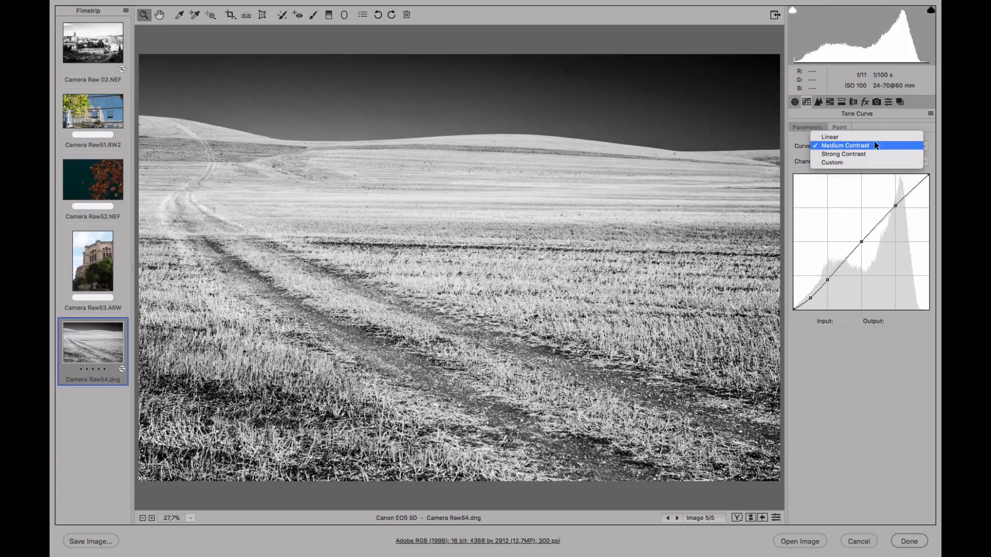
pyautogui.click(850, 146)
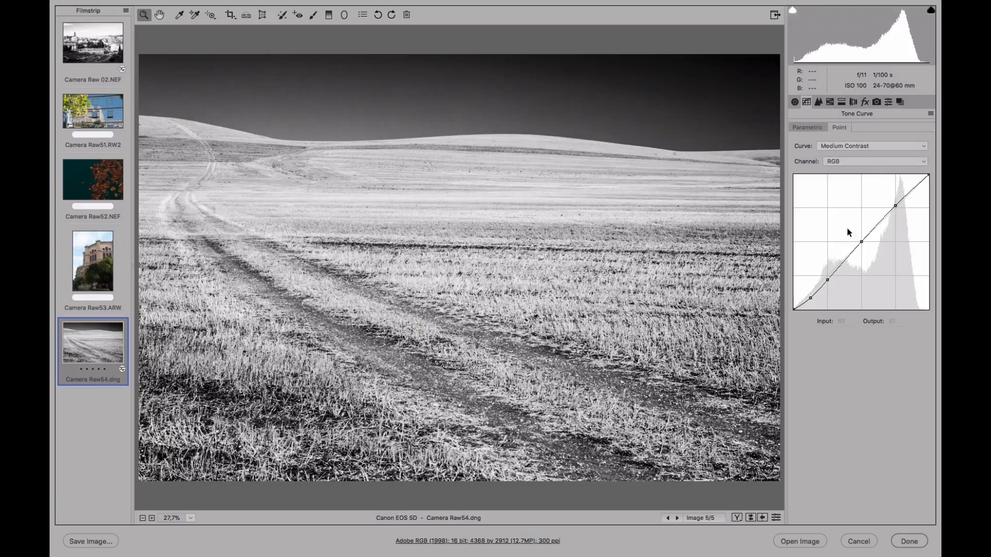
pyautogui.click(871, 146)
pyautogui.click(866, 138)
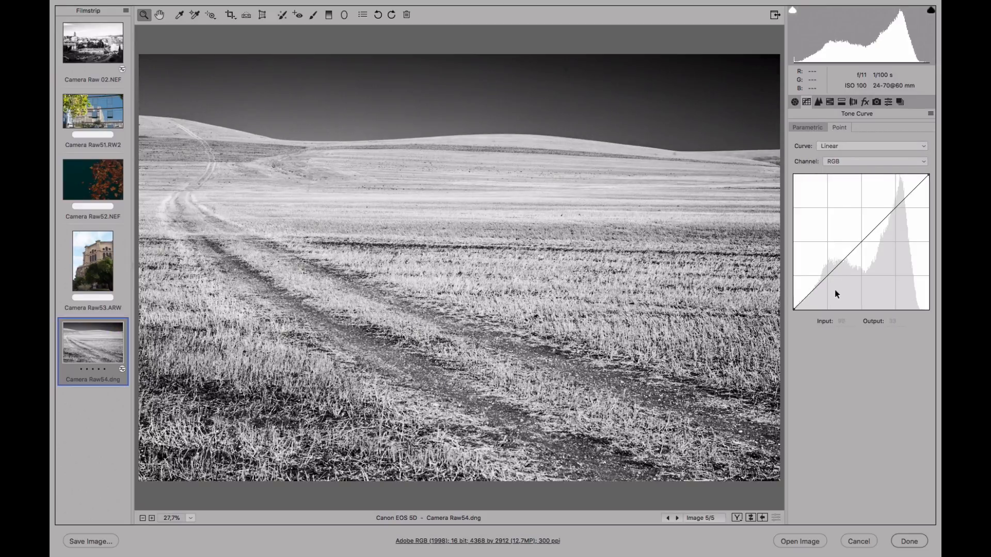
# Shape a custom RGB point curve with one point at input 192, output 196 and another at input 53, output 44
pyautogui.moveTo(895, 207); pyautogui.dragTo(895, 206)
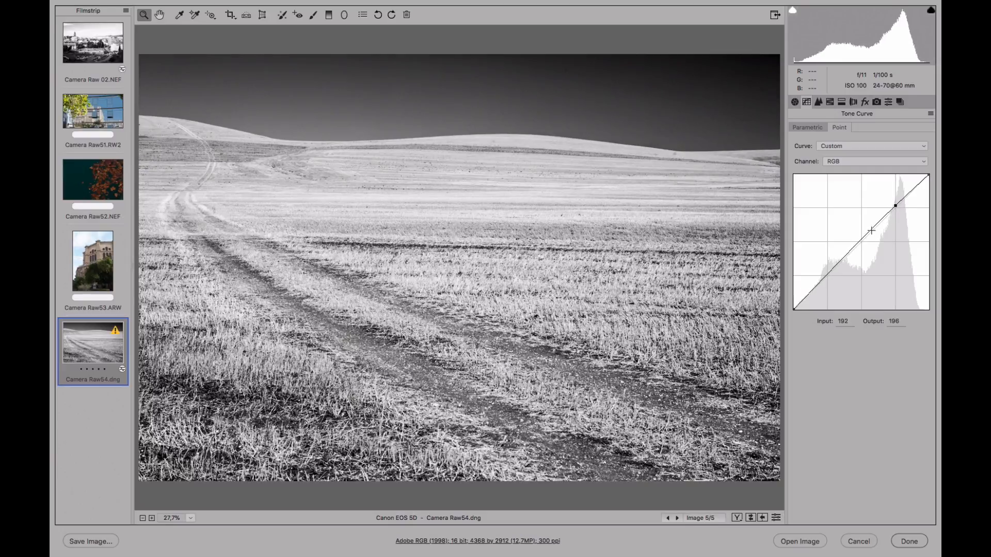
pyautogui.moveTo(822, 282); pyautogui.dragTo(822, 286)
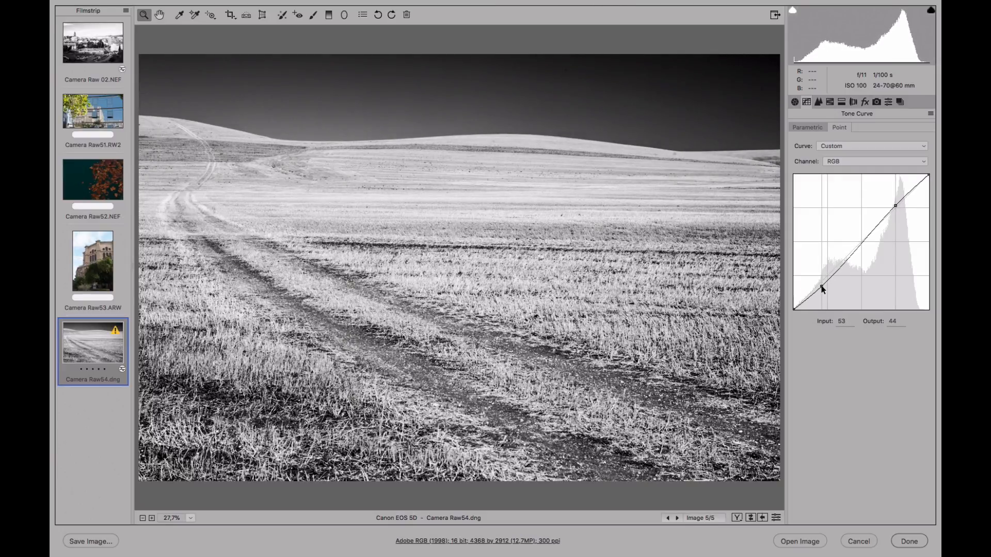
# Return the point curve to Linear and set the landscape's parametric Highlights to +26 and Shadows to -20, comparing the curve with its defaults
pyautogui.click(856, 147)
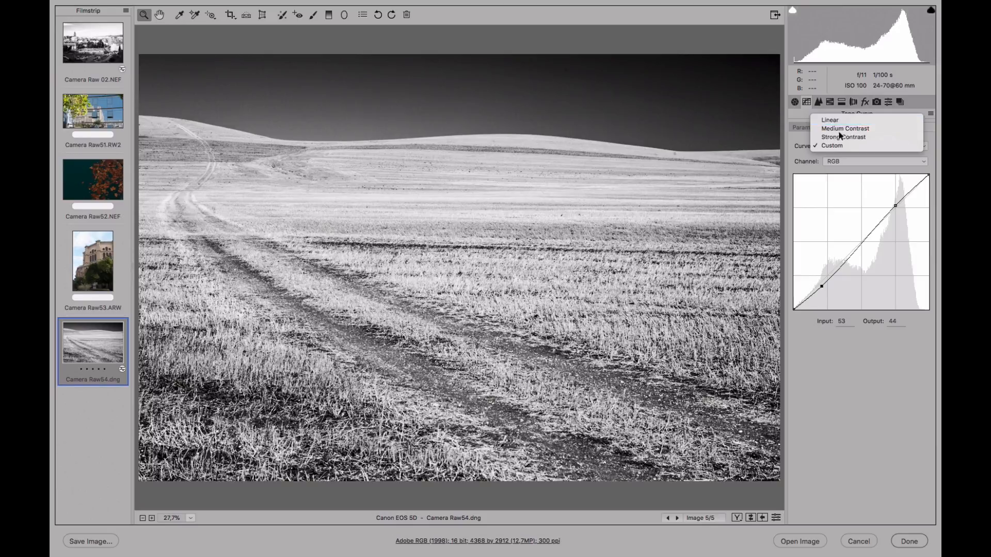
pyautogui.click(846, 124)
pyautogui.click(808, 127)
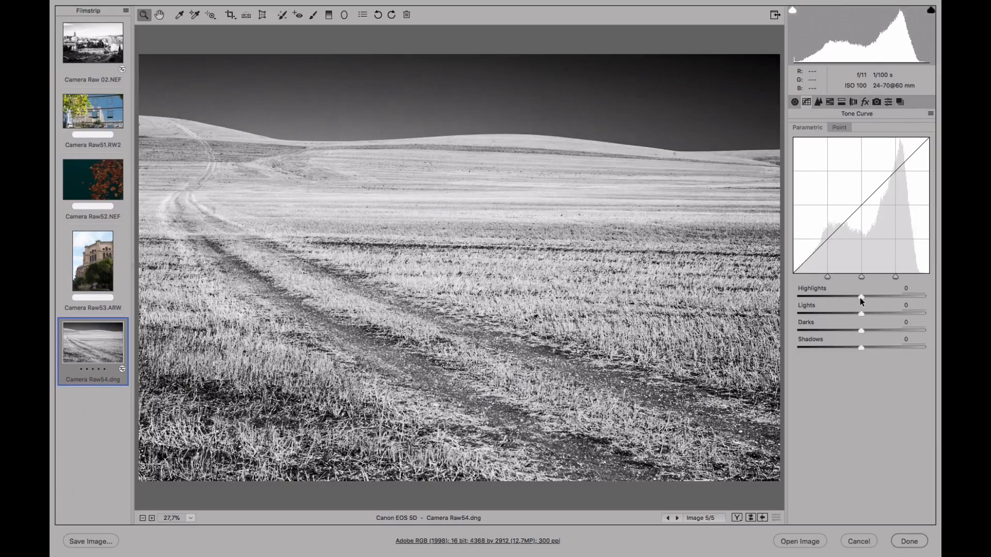
pyautogui.moveTo(862, 297); pyautogui.dragTo(878, 293)
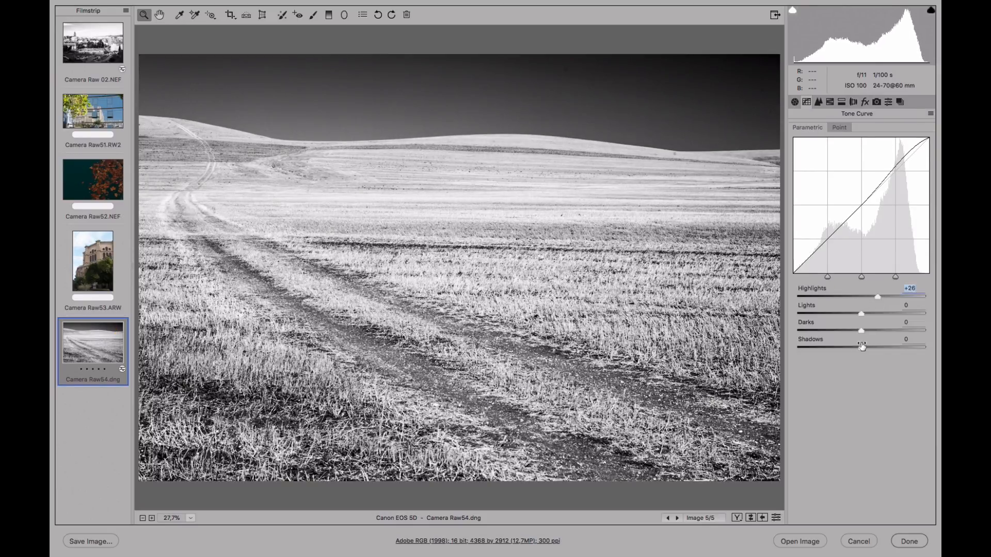
pyautogui.moveTo(860, 347)
pyautogui.mouseDown()
pyautogui.moveTo(847, 349)
pyautogui.moveTo(868, 347)
pyautogui.mouseUp()
pyautogui.click(847, 347)
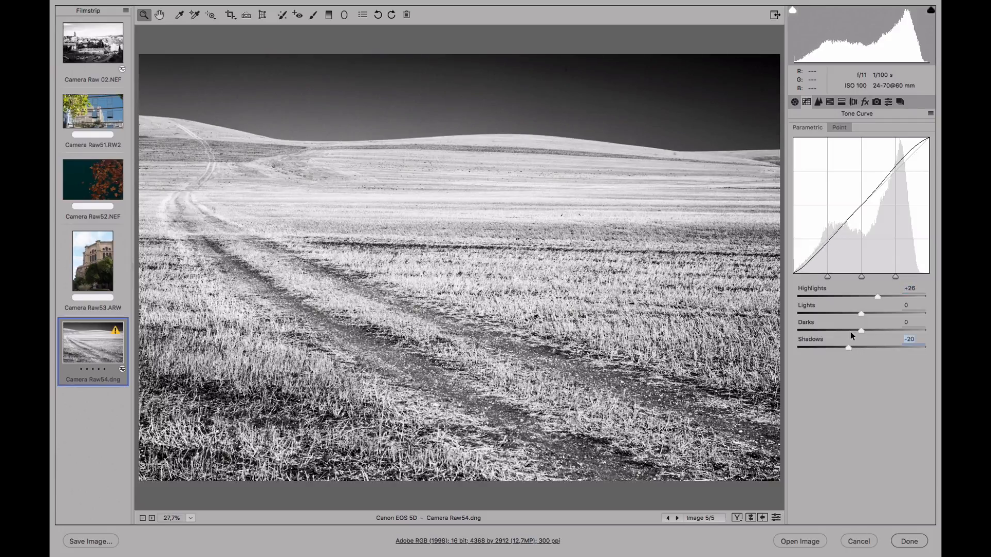
pyautogui.click(776, 518)
pyautogui.click(779, 518)
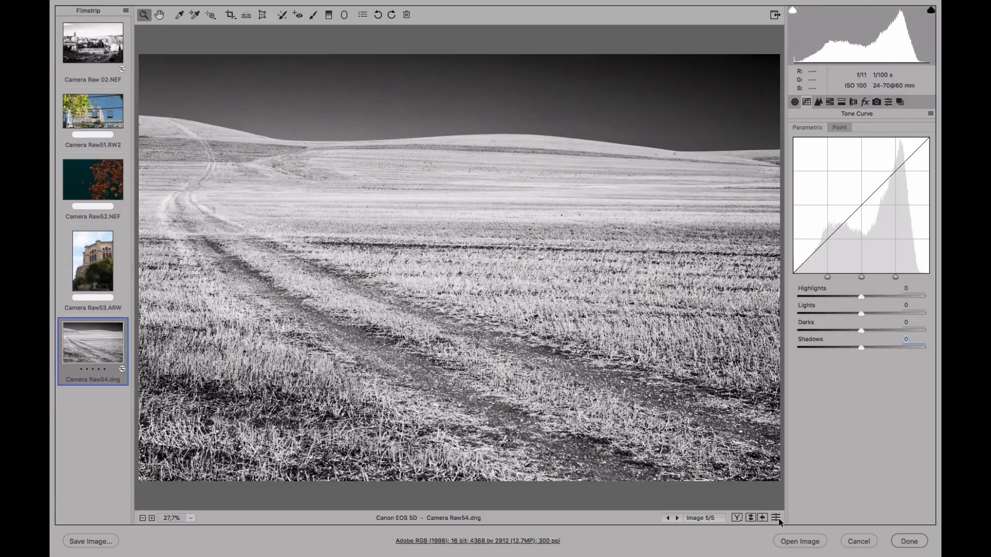
pyautogui.click(779, 518)
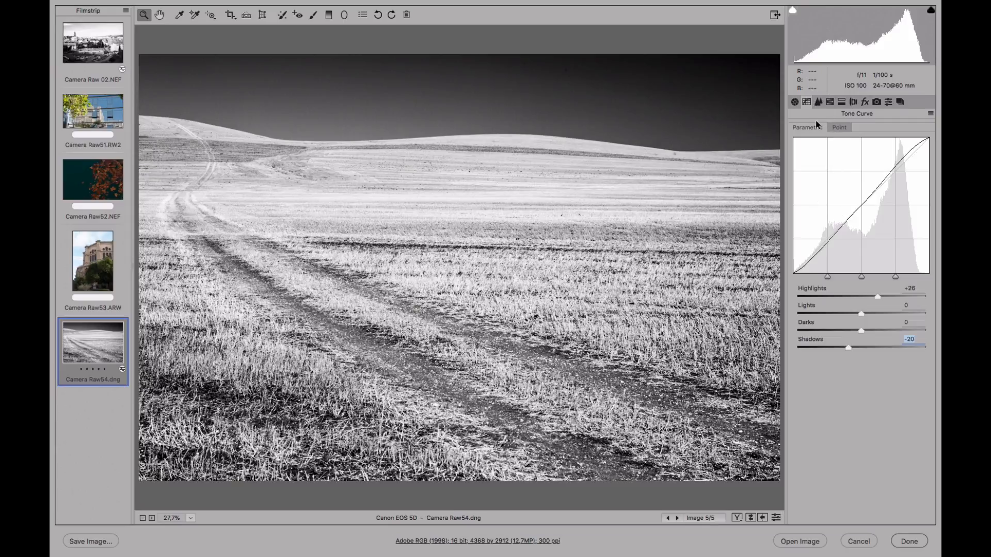
# Split-tone the landscape with Hue 60 and Saturation 7 for both Highlights and Shadows, and compare the toning with the defaults
pyautogui.click(841, 103)
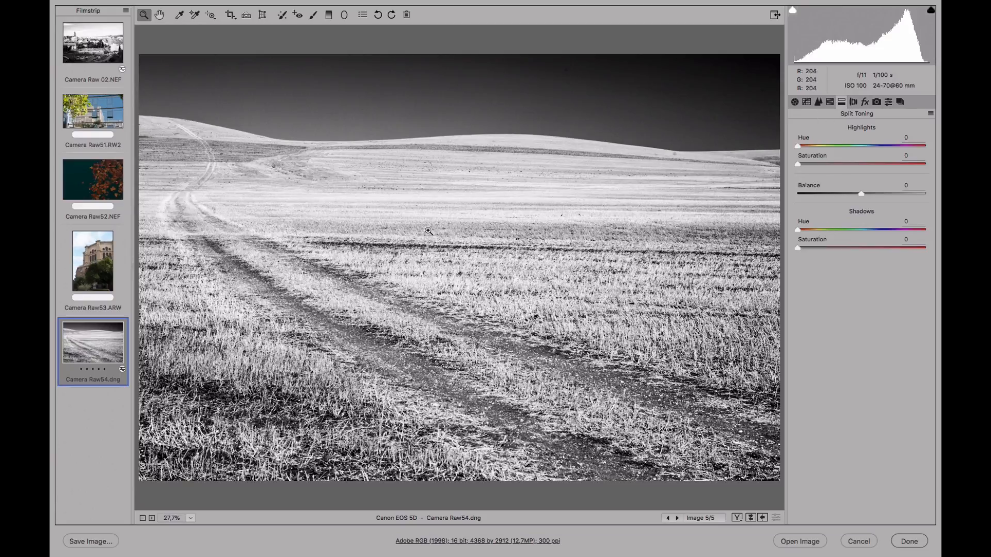
pyautogui.click(817, 146)
pyautogui.click(819, 229)
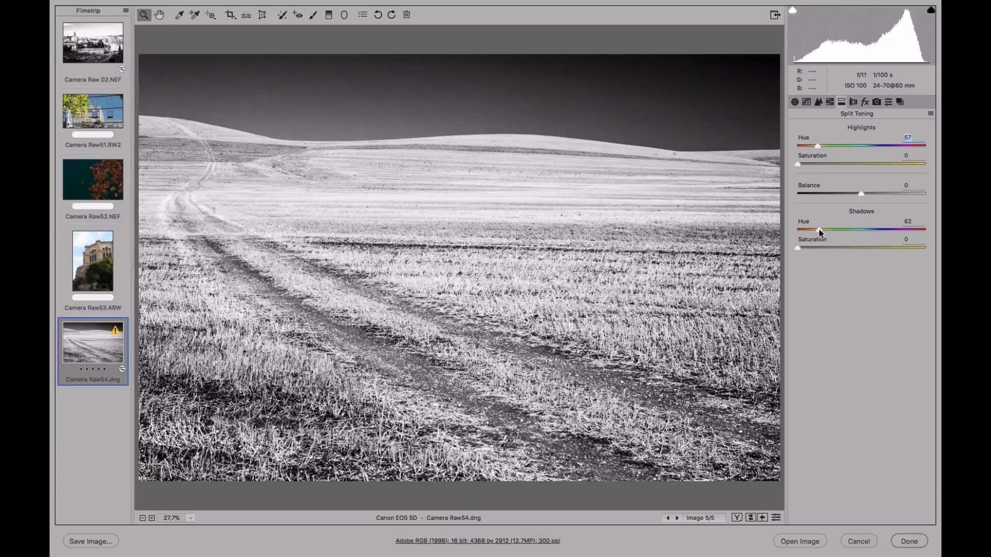
pyautogui.click(818, 229)
pyautogui.moveTo(810, 247); pyautogui.dragTo(808, 247)
pyautogui.moveTo(807, 164); pyautogui.dragTo(806, 163)
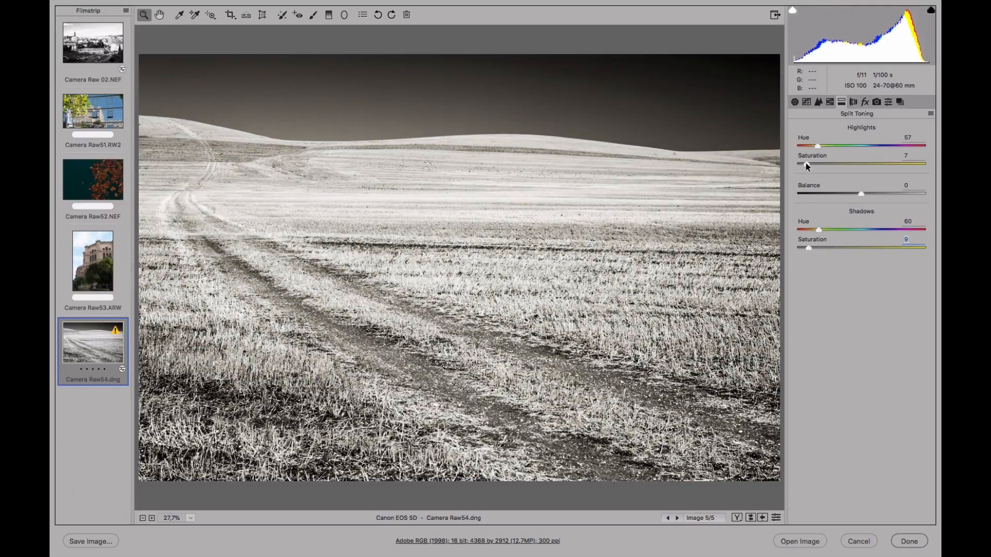
pyautogui.click(806, 246)
pyautogui.moveTo(819, 147); pyautogui.dragTo(821, 148)
pyautogui.click(777, 518)
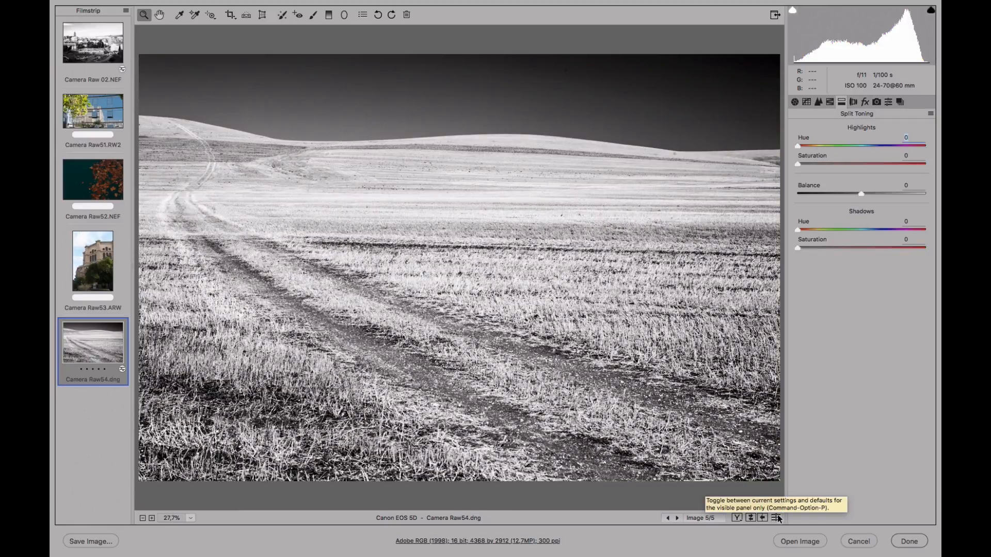
pyautogui.click(776, 518)
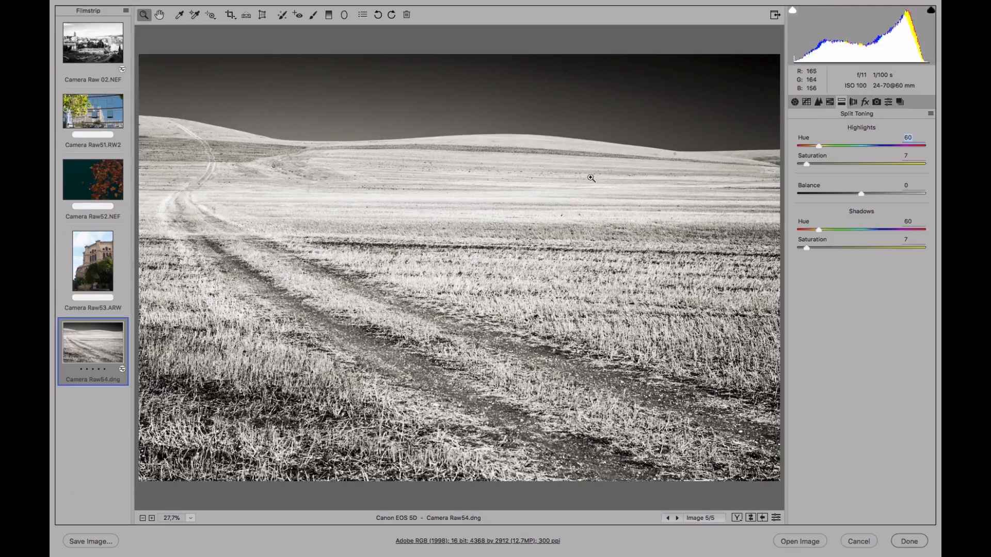
# Split-tone the city photo Camera Raw 02.NEF with Highlights Hue 60 and Saturation 6, and Shadows Hue 60 and Saturation 7
pyautogui.click(116, 58)
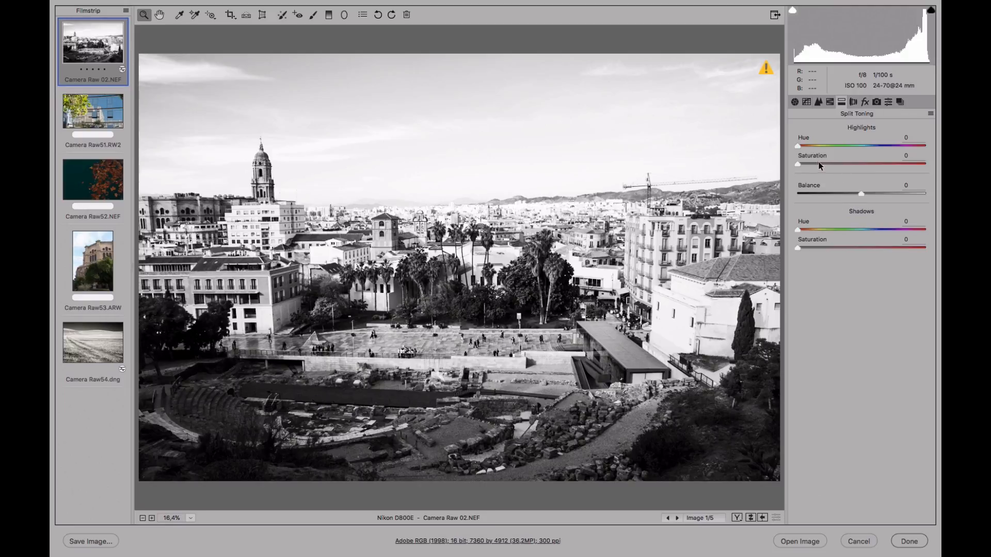
pyautogui.moveTo(818, 148); pyautogui.dragTo(820, 147)
pyautogui.moveTo(823, 232); pyautogui.dragTo(819, 230)
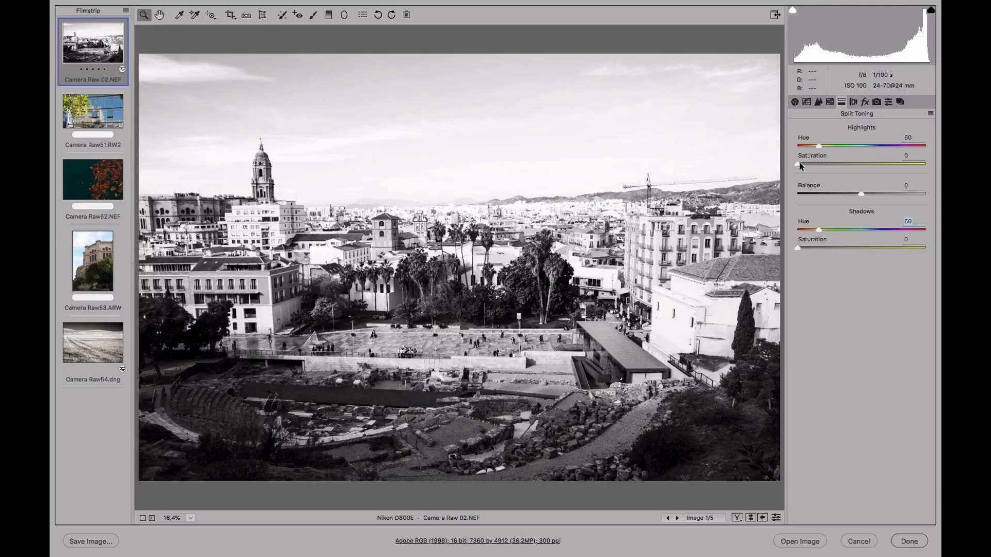
pyautogui.moveTo(798, 165); pyautogui.dragTo(805, 164)
pyautogui.moveTo(798, 248); pyautogui.dragTo(805, 247)
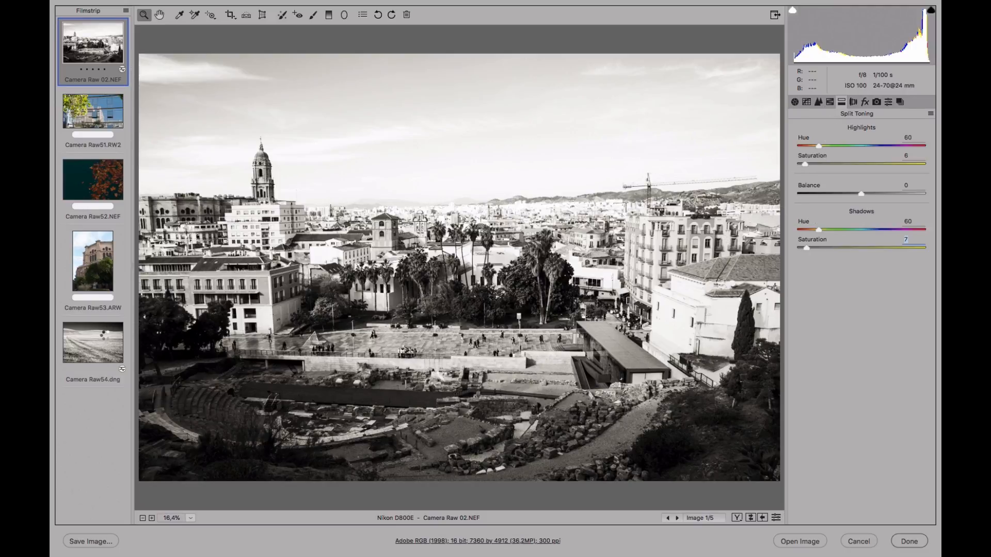
# Open the Effects settings and examine fine detail in the landscape's field at 50% and around the city photo's palm trees at 100%
pyautogui.click(104, 339)
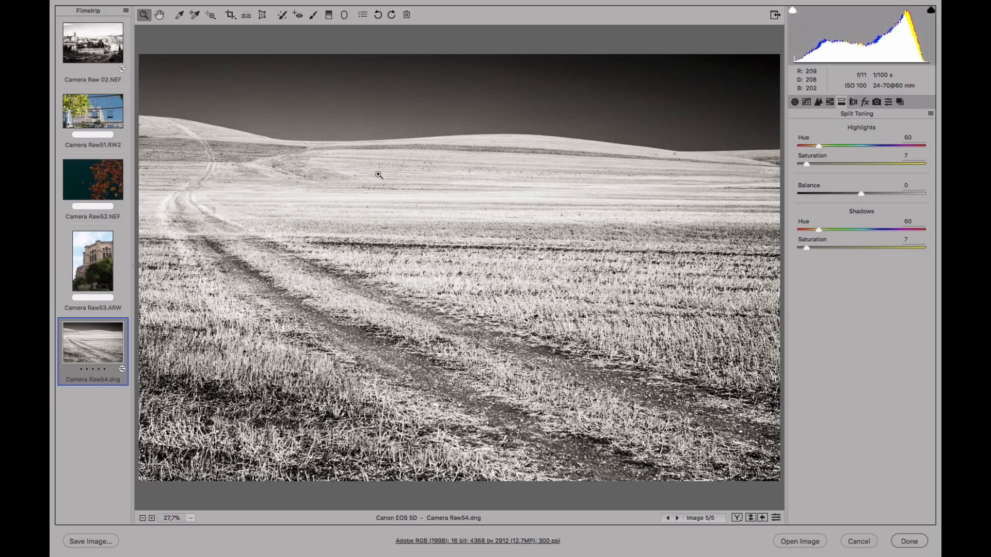
pyautogui.keyDown('super'); pyautogui.click(118, 53); pyautogui.keyUp('super')
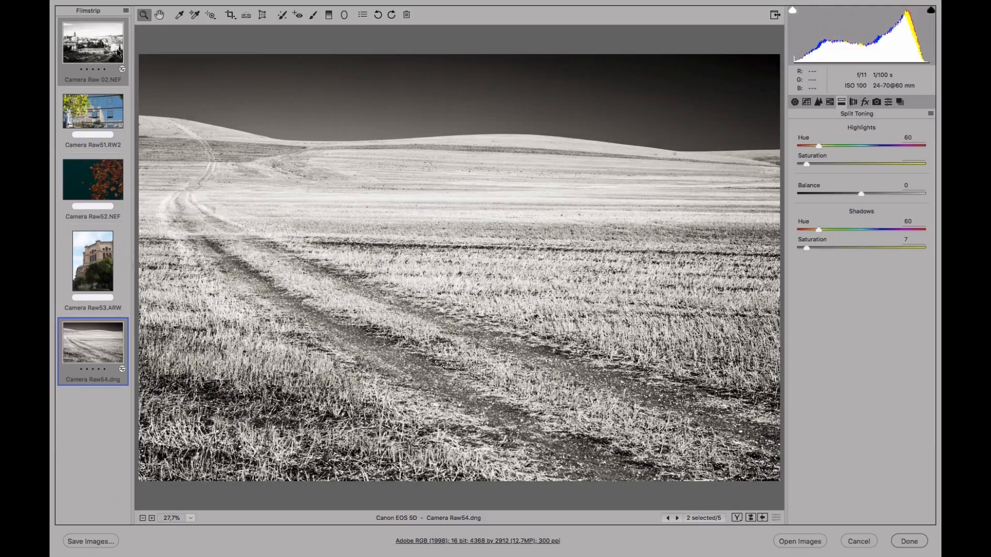
pyautogui.click(865, 102)
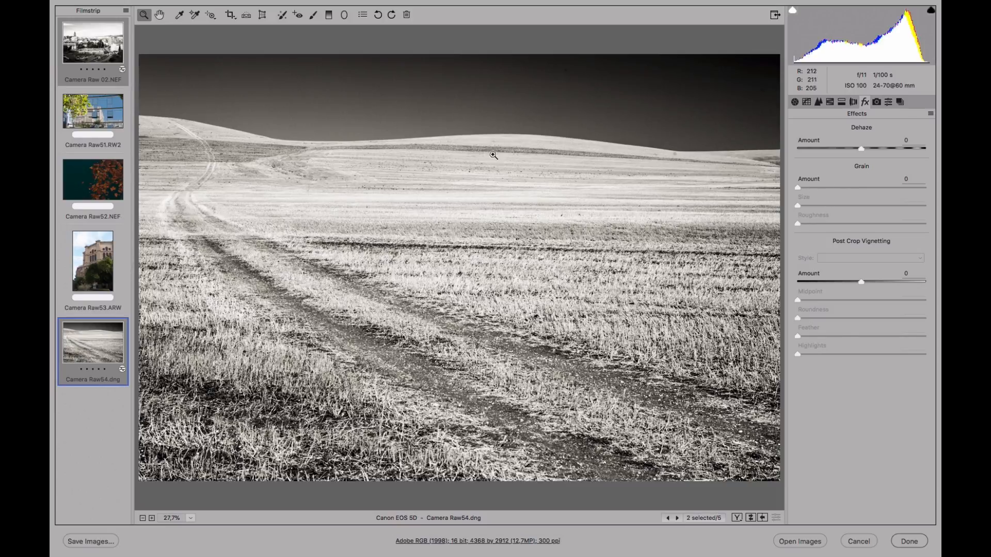
pyautogui.click(437, 214)
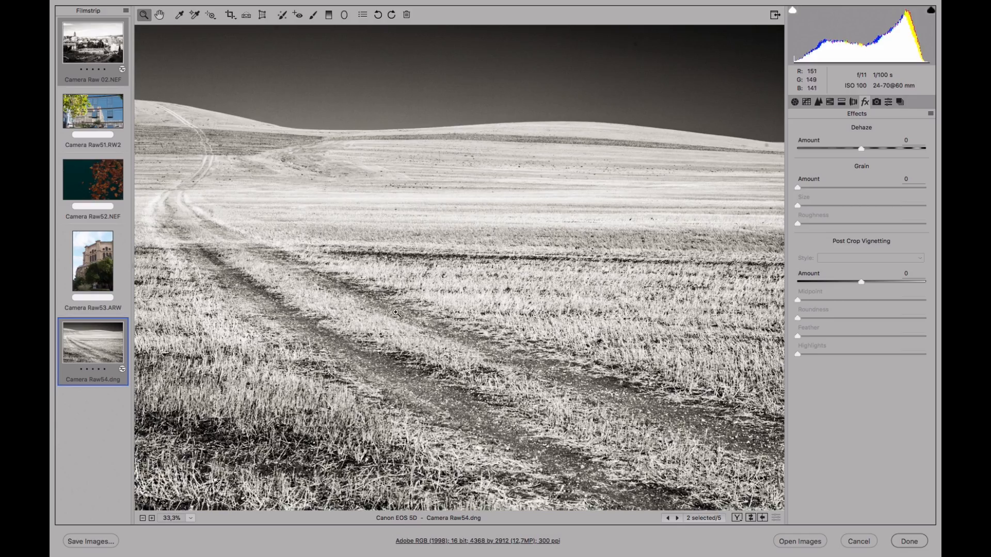
pyautogui.click(384, 346)
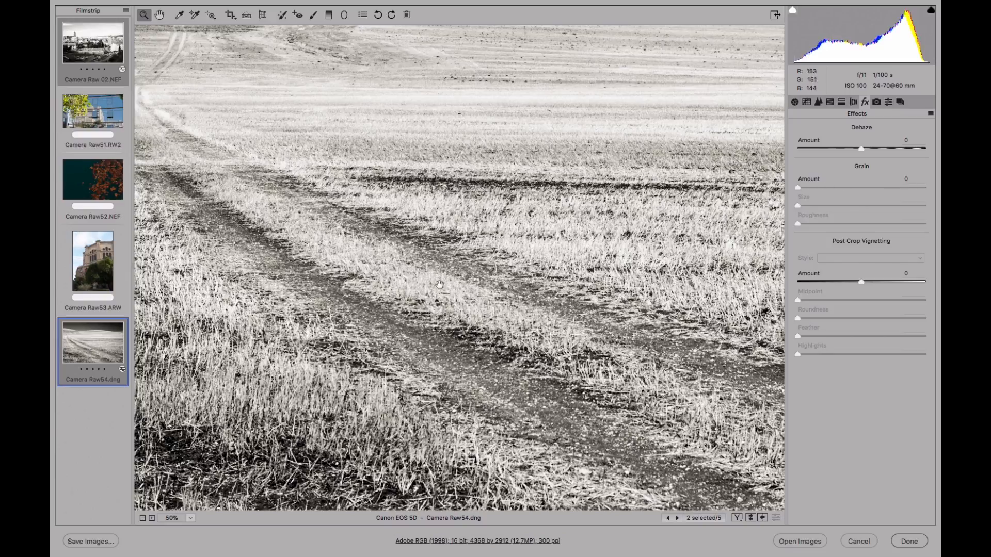
pyautogui.moveTo(440, 284); pyautogui.dragTo(491, 155)
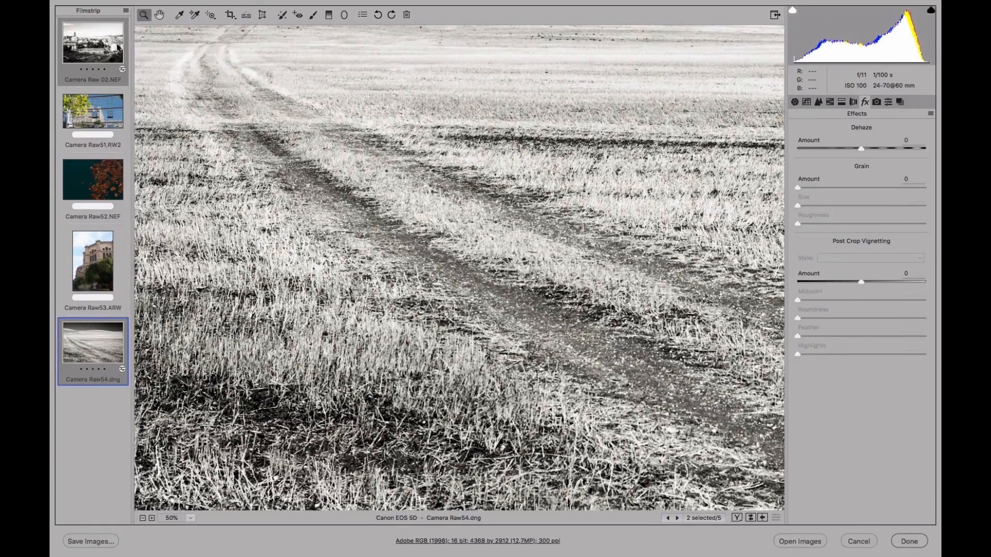
pyautogui.click(117, 46)
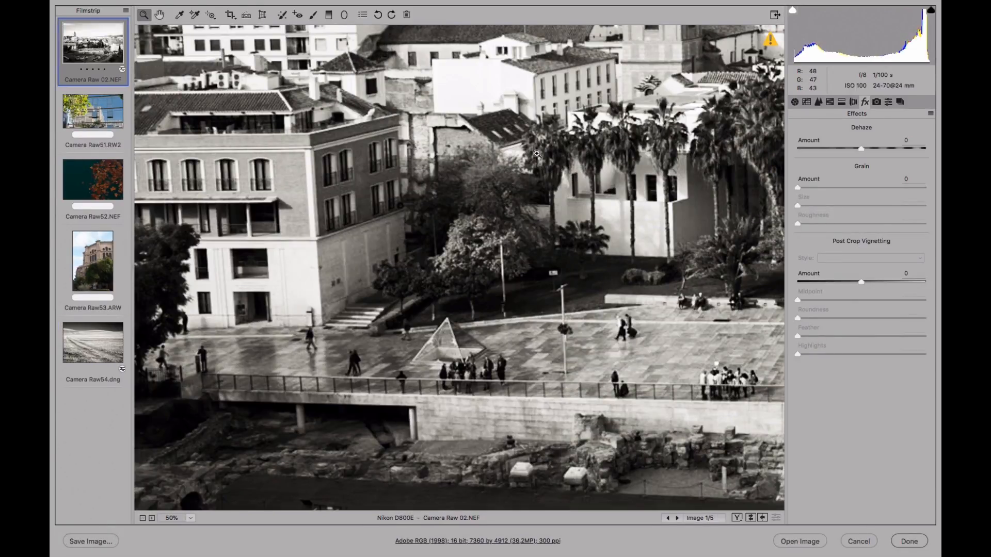
pyautogui.click(537, 153)
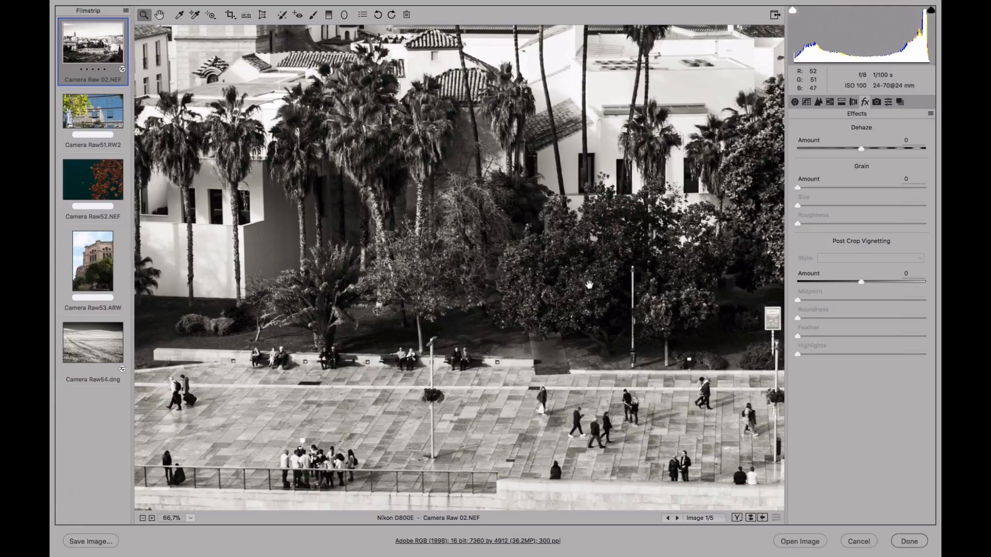
pyautogui.moveTo(587, 284); pyautogui.dragTo(516, 275)
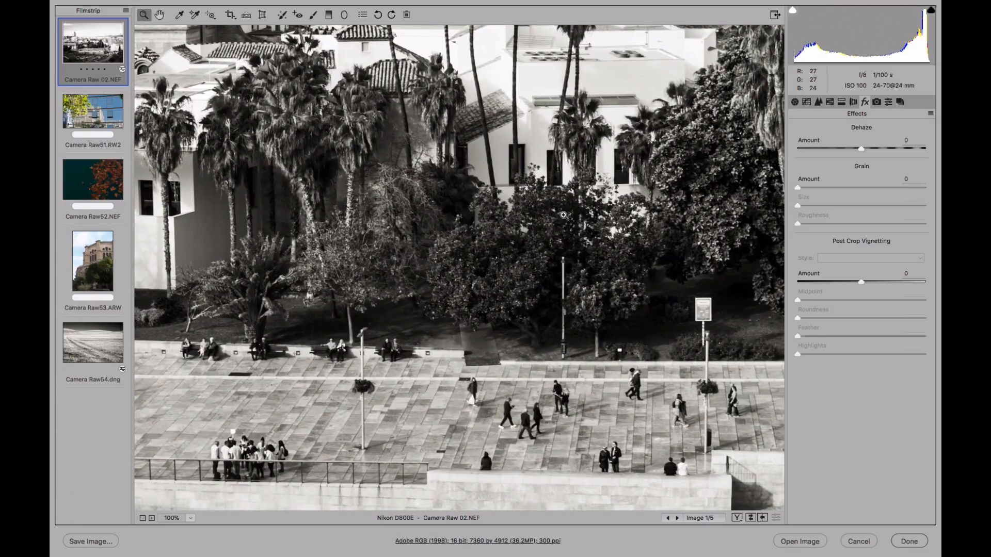
pyautogui.click(564, 216)
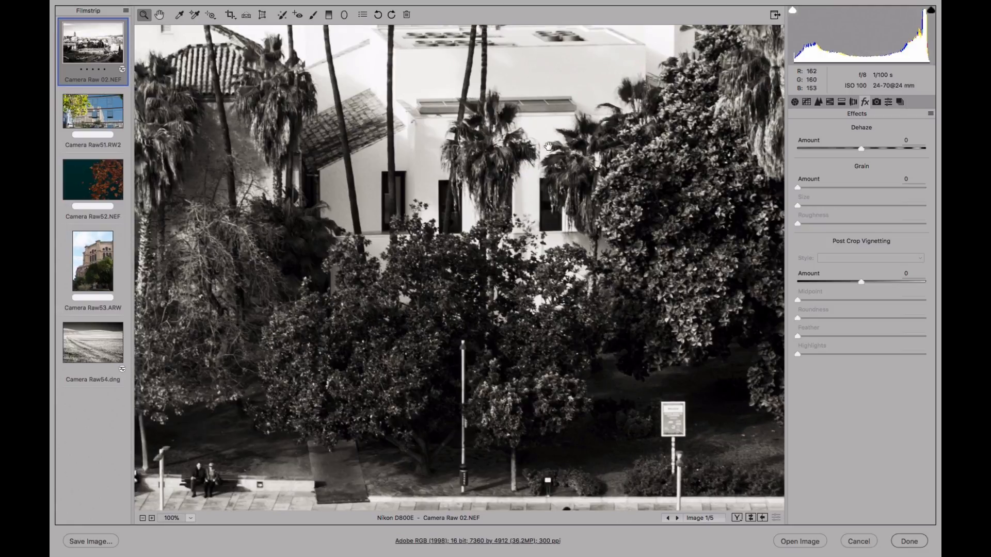
pyautogui.moveTo(548, 146); pyautogui.dragTo(625, 345)
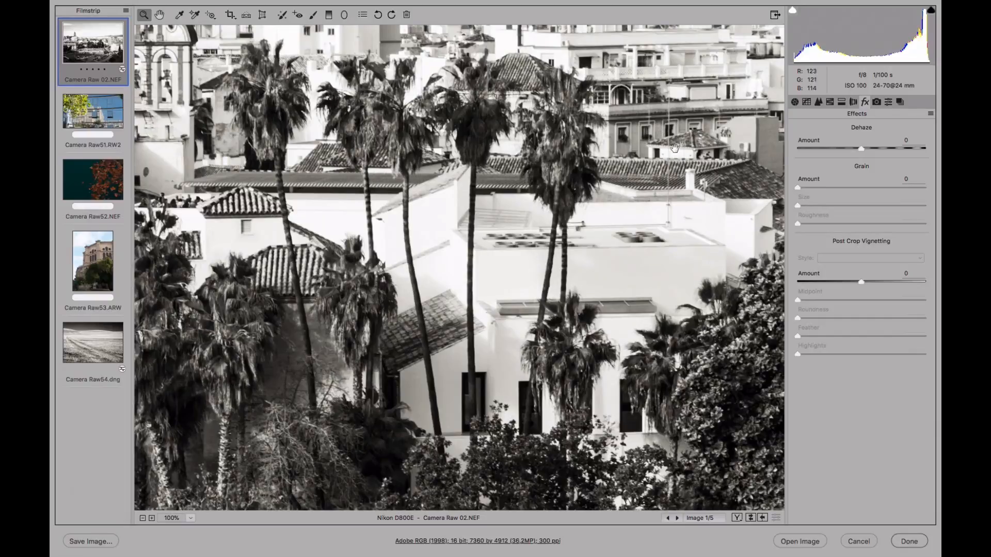
pyautogui.moveTo(570, 177); pyautogui.dragTo(392, 179)
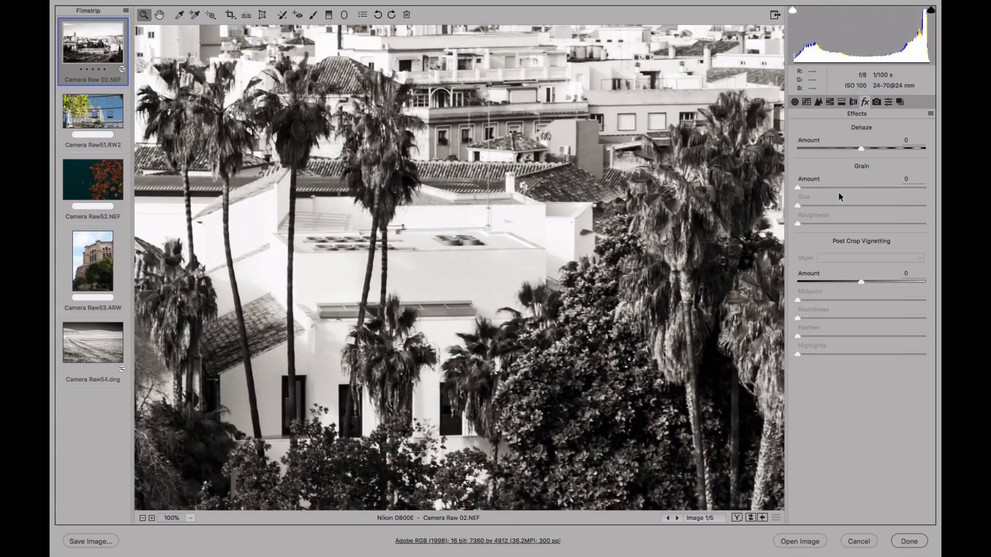
# Add grain to the city photo with Amount 70 and Size 8, and inspect it at 200%
pyautogui.moveTo(833, 187); pyautogui.dragTo(823, 189)
pyautogui.moveTo(847, 185); pyautogui.dragTo(881, 188)
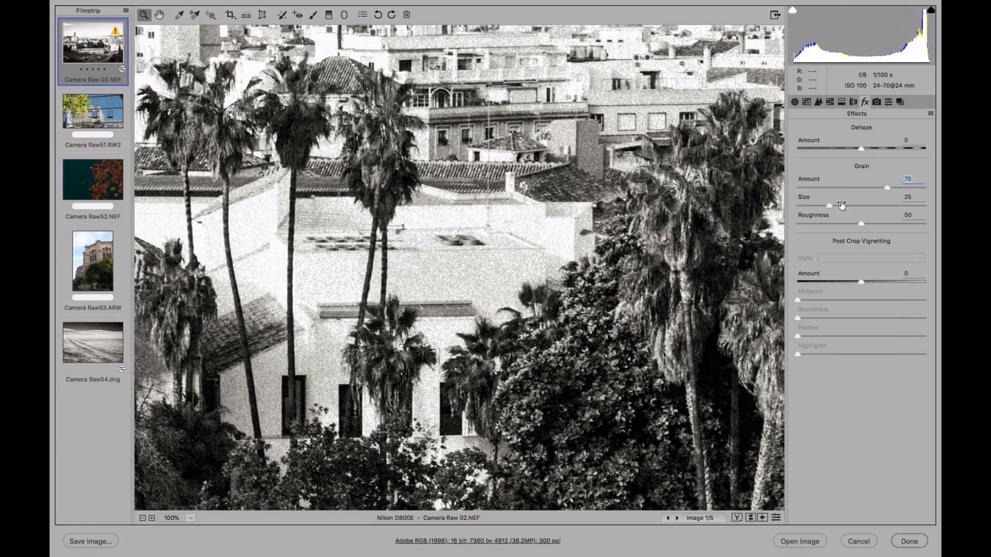
pyautogui.moveTo(828, 204); pyautogui.dragTo(806, 204)
pyautogui.click(399, 287)
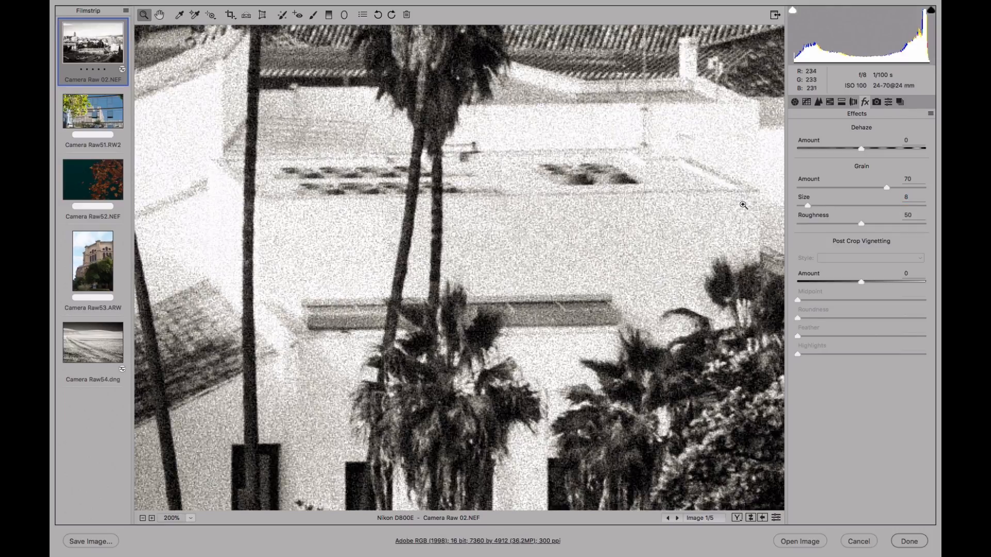
# Try grain Sizes of 66 and 32 on the city photo, reduce Amount to 54 and try Size 3
pyautogui.moveTo(807, 205); pyautogui.dragTo(842, 202)
pyautogui.moveTo(880, 204); pyautogui.dragTo(878, 205)
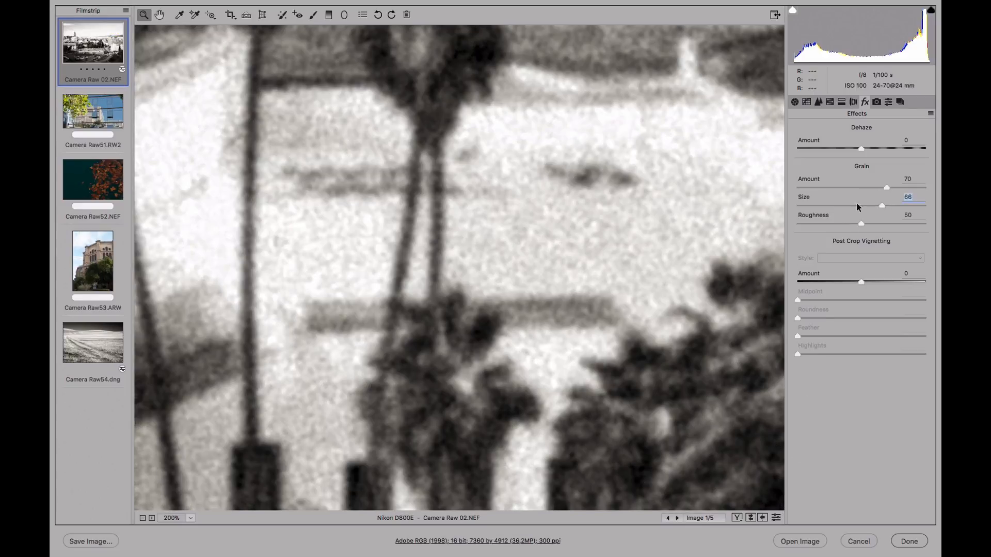
pyautogui.moveTo(839, 206); pyautogui.dragTo(836, 205)
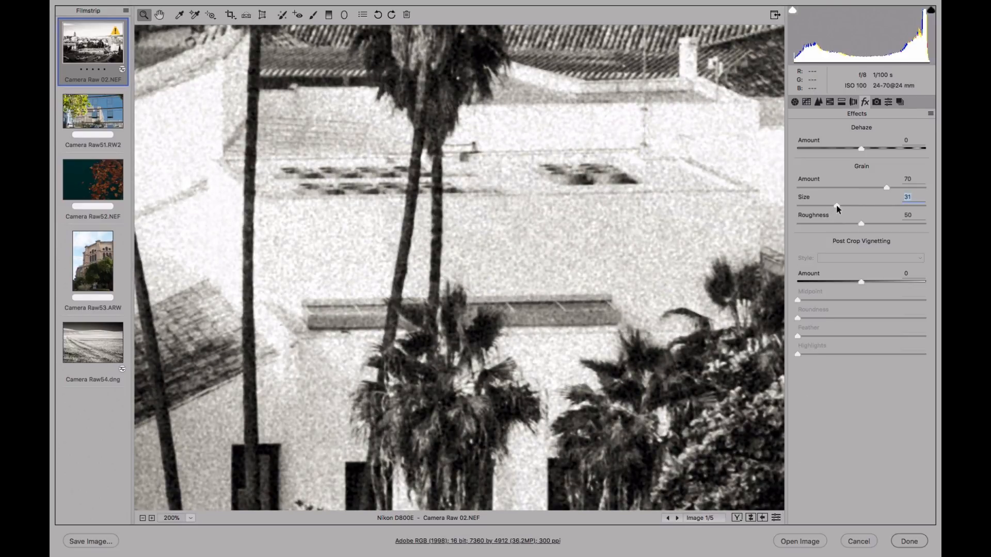
pyautogui.click(866, 188)
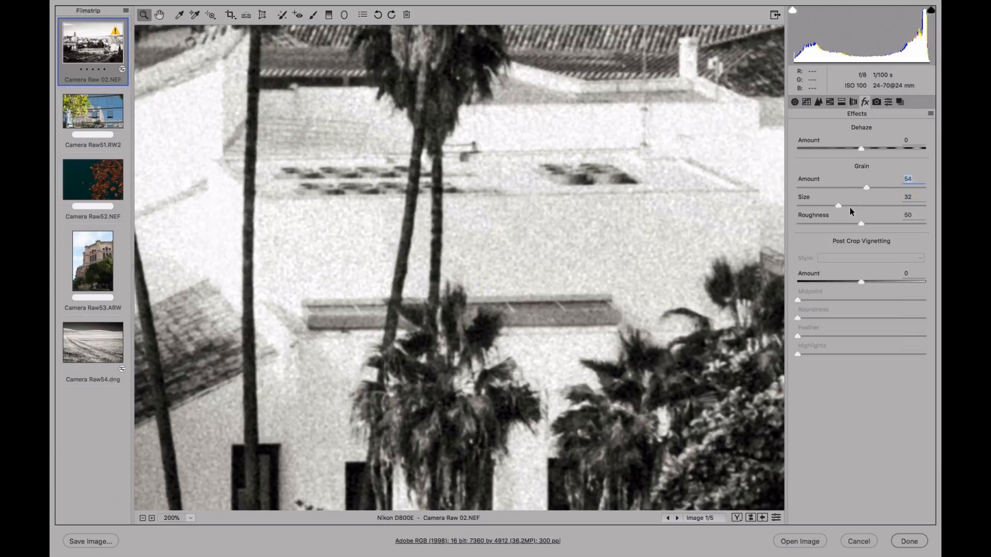
pyautogui.moveTo(850, 206); pyautogui.dragTo(830, 208)
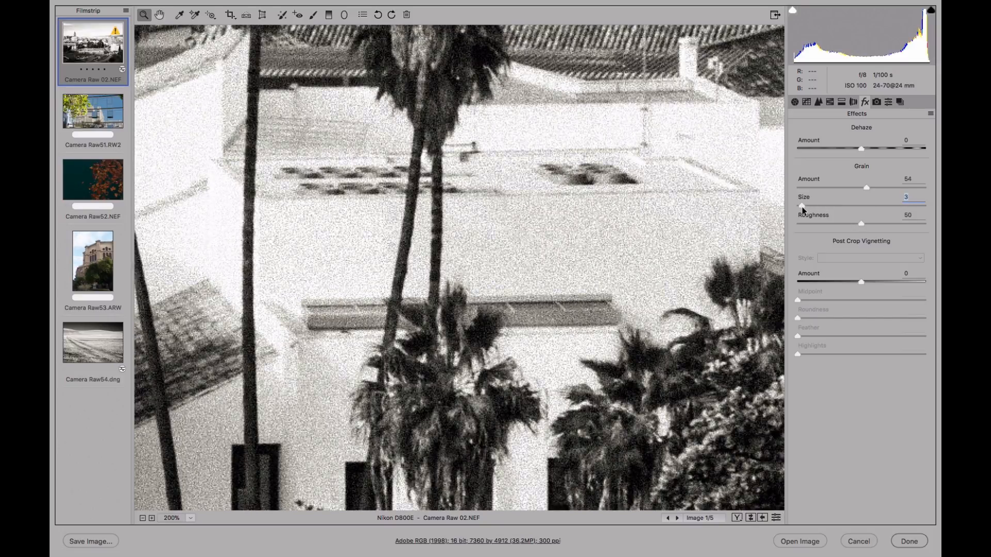
# Set the city photo's grain to Size 27 and Amount 39, adjust its Roughness, and compare the grain with the default Effects settings
pyautogui.click(842, 205)
pyautogui.moveTo(835, 204); pyautogui.dragTo(880, 187)
pyautogui.click(847, 187)
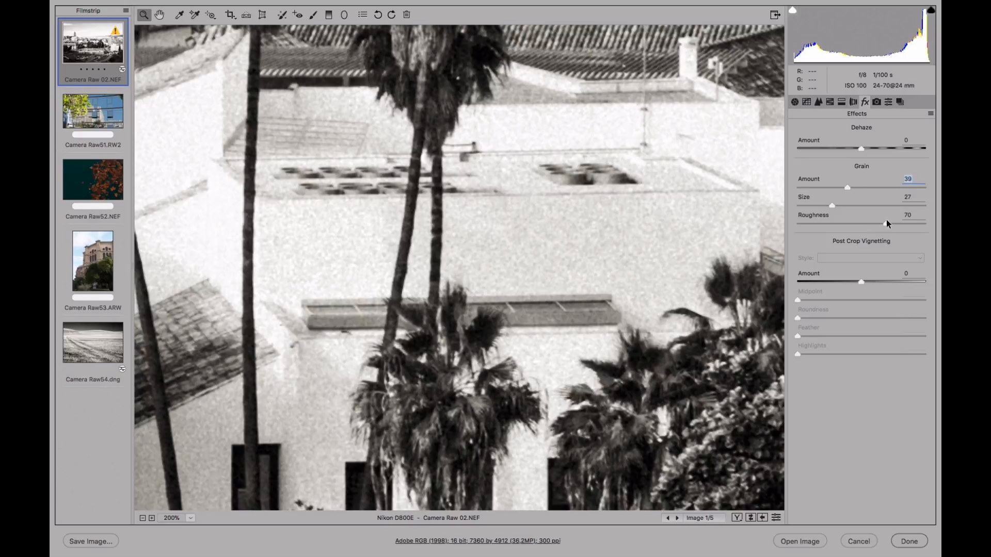
pyautogui.moveTo(886, 220); pyautogui.dragTo(842, 220)
pyautogui.click(775, 518)
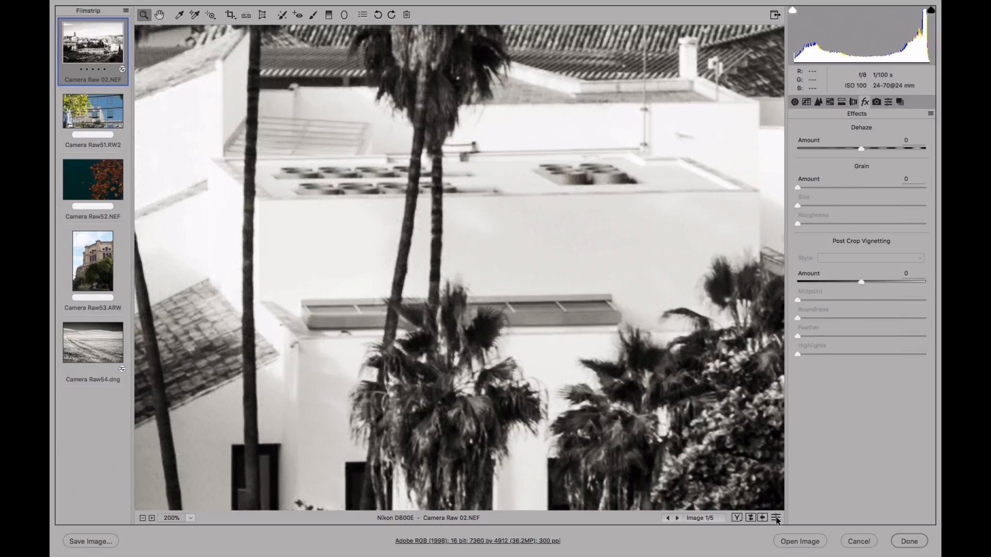
pyautogui.click(776, 518)
pyautogui.click(776, 518)
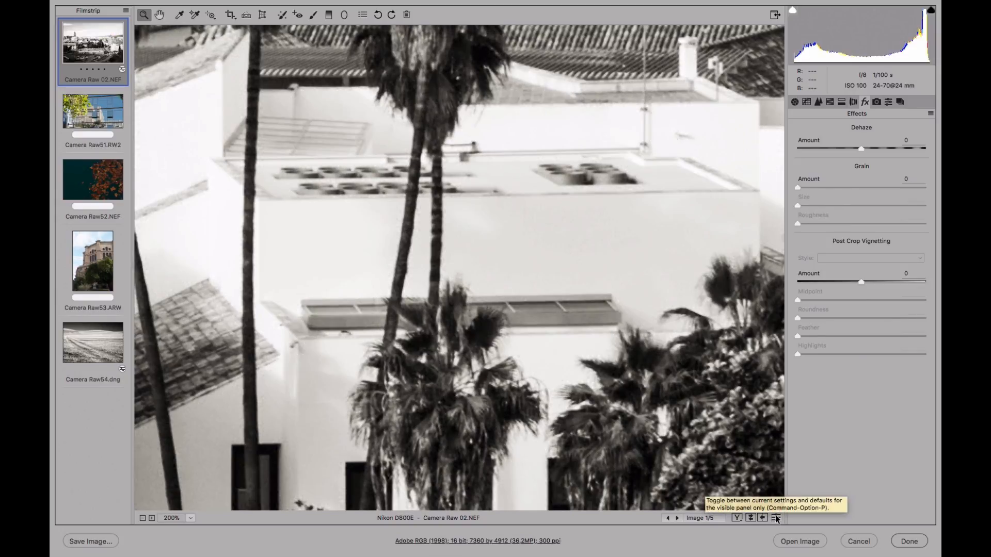
# Bring back the city photo's grain settings in the preview and inspect the grain from the fitted view up to 100%
pyautogui.click(776, 518)
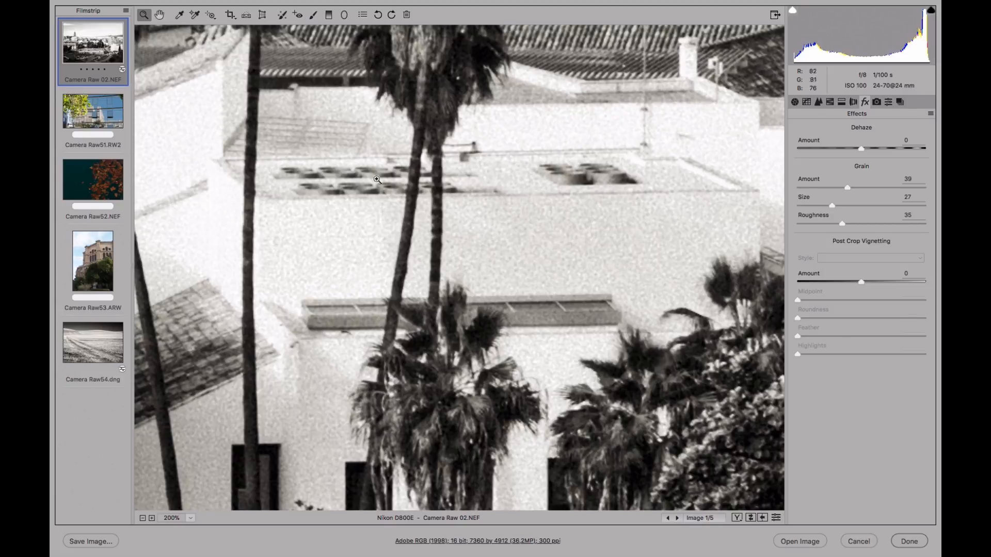
pyautogui.click(190, 519)
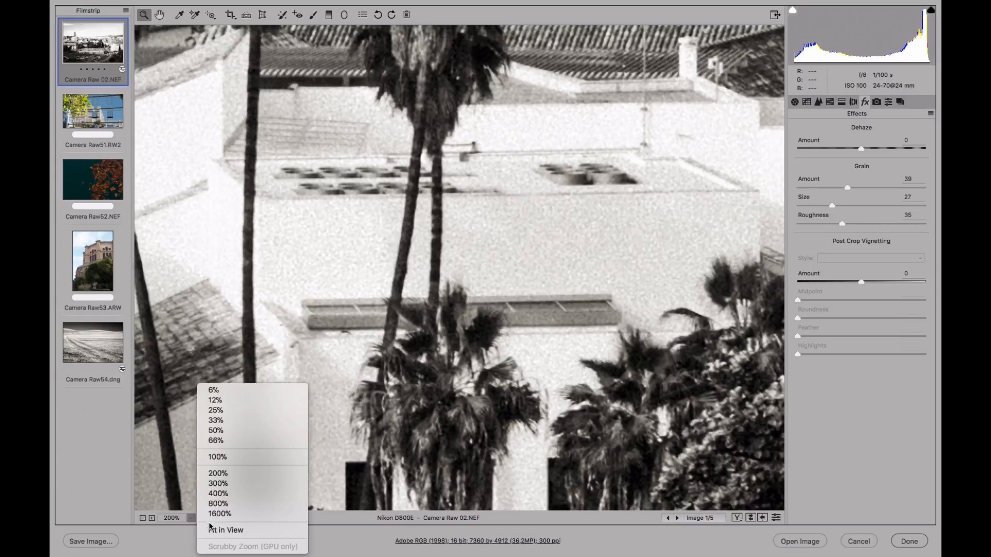
pyautogui.click(226, 530)
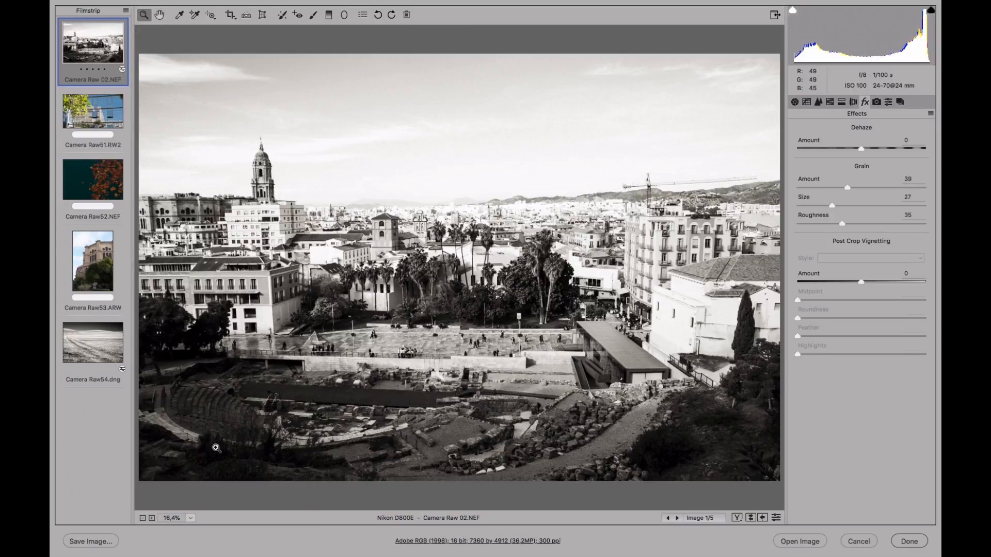
pyautogui.click(447, 249)
pyautogui.click(448, 253)
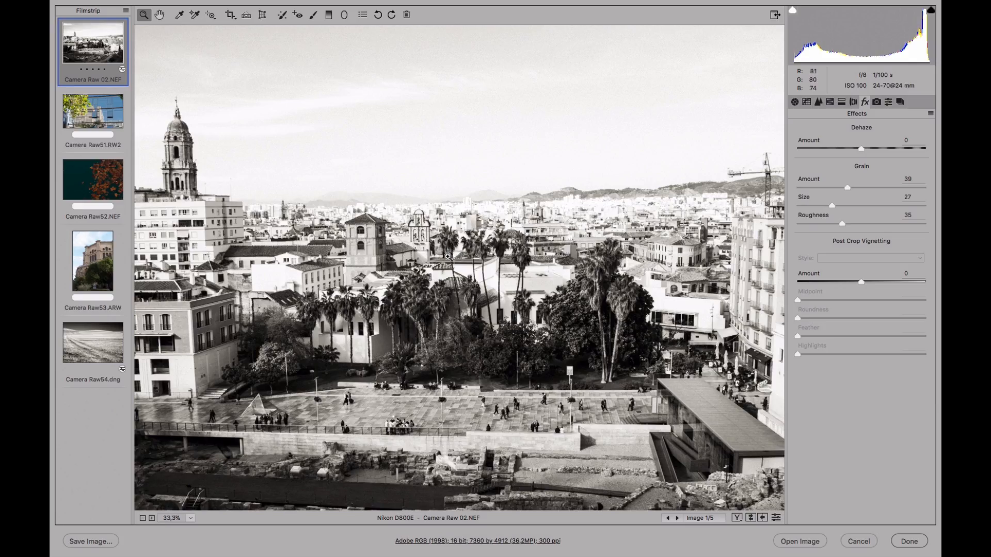
pyautogui.click(445, 266)
pyautogui.click(440, 271)
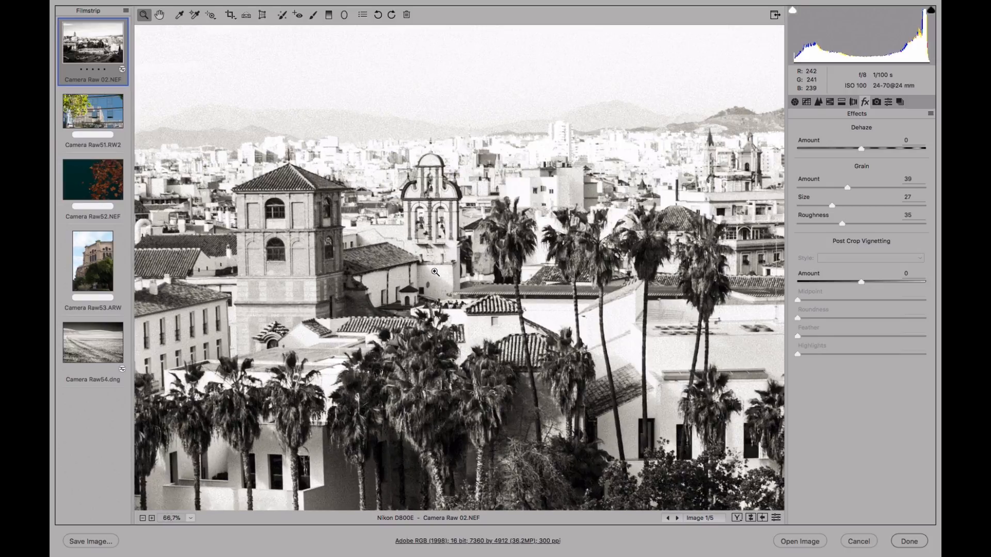
pyautogui.click(400, 287)
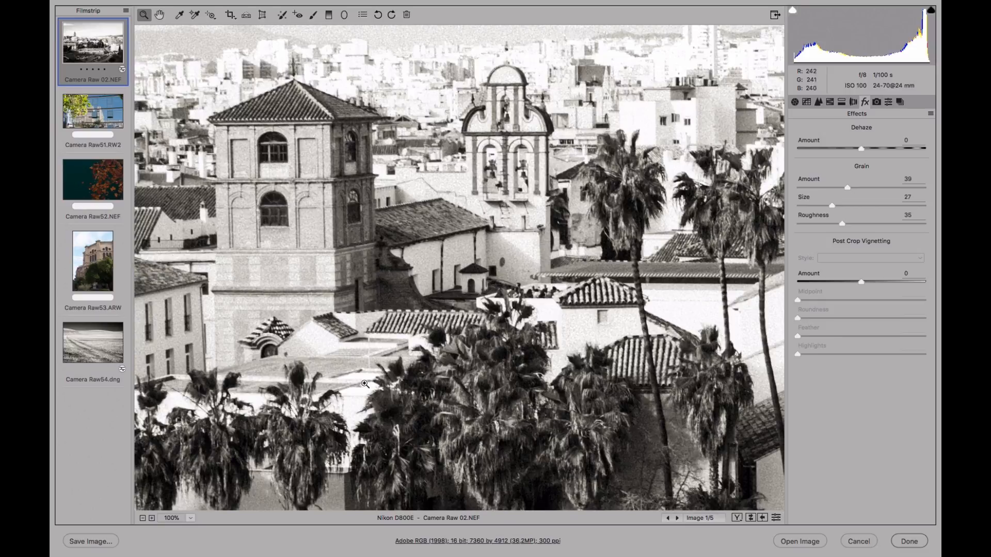
pyautogui.click(190, 518)
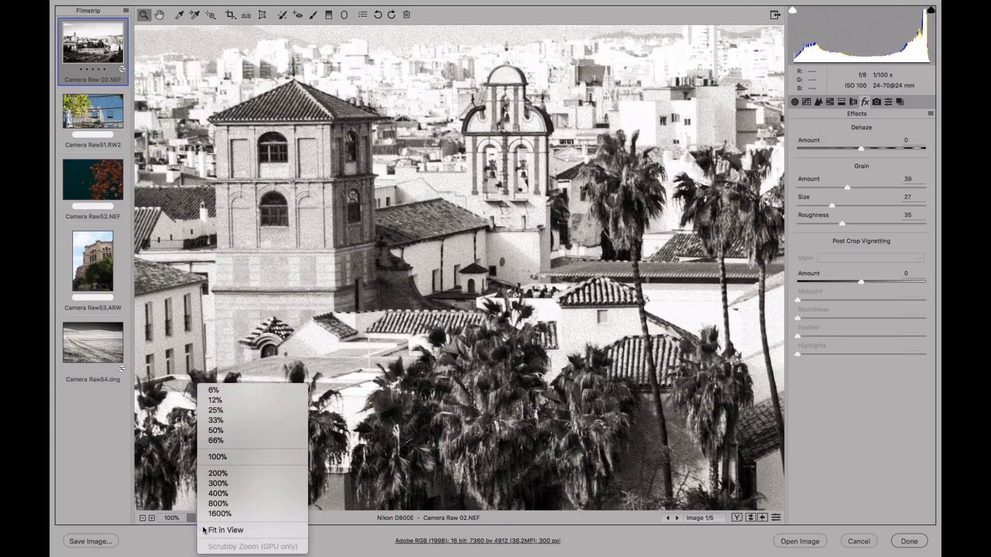
pyautogui.click(216, 530)
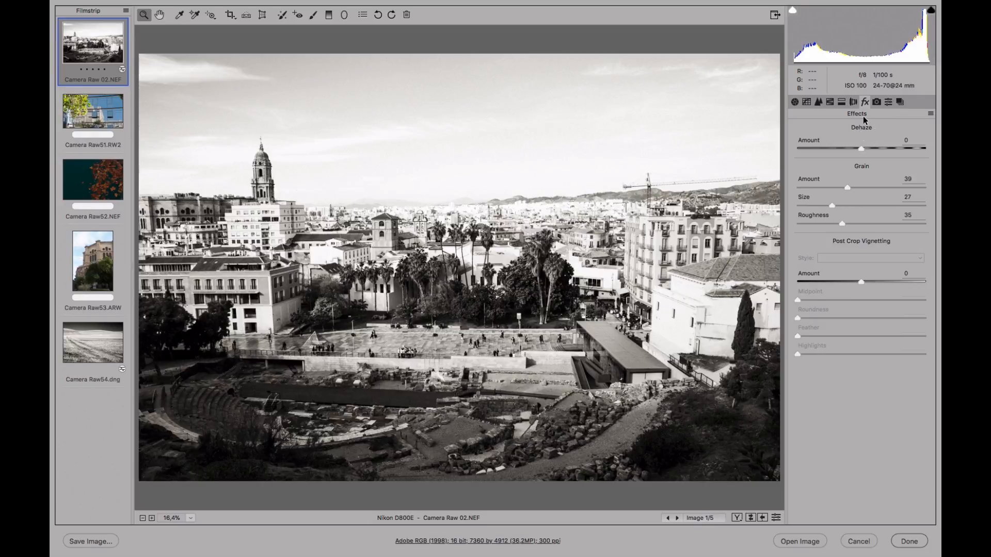
# Set the city photo's Dehaze to +47 and its post-crop vignette to Amount -28 with Feather 67
pyautogui.moveTo(860, 148); pyautogui.dragTo(890, 149)
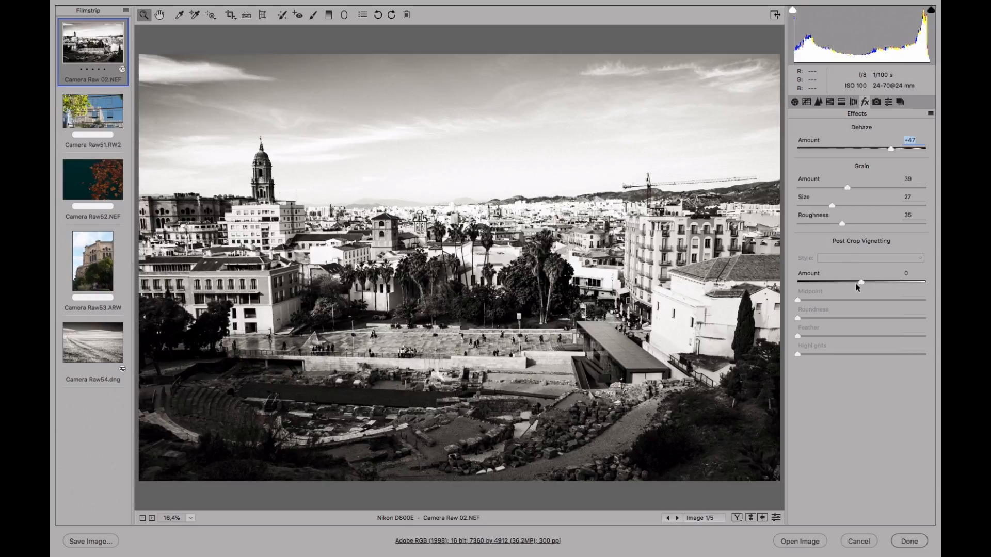
pyautogui.moveTo(863, 284)
pyautogui.mouseDown()
pyautogui.moveTo(847, 281)
pyautogui.moveTo(872, 280)
pyautogui.moveTo(834, 280)
pyautogui.moveTo(843, 280)
pyautogui.mouseUp()
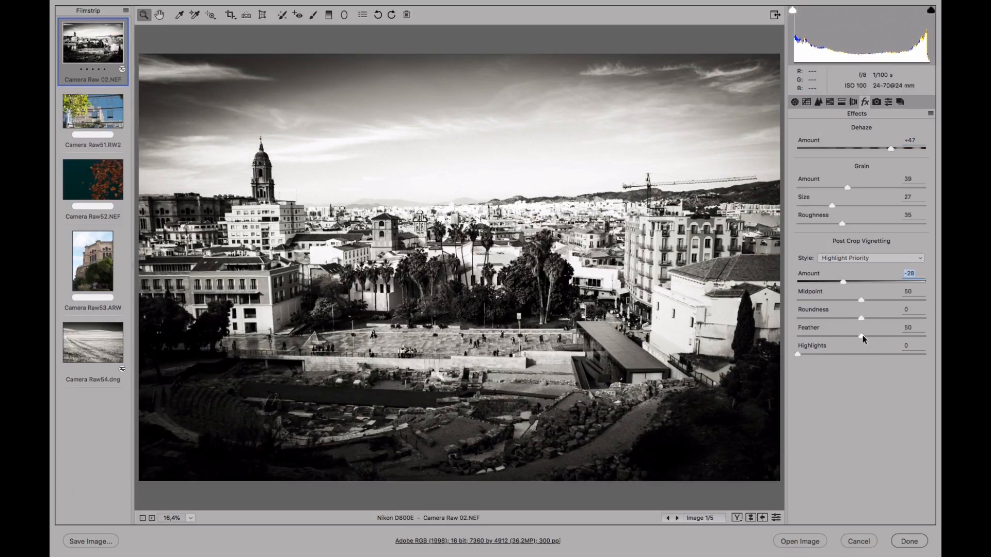
pyautogui.moveTo(861, 337); pyautogui.dragTo(884, 335)
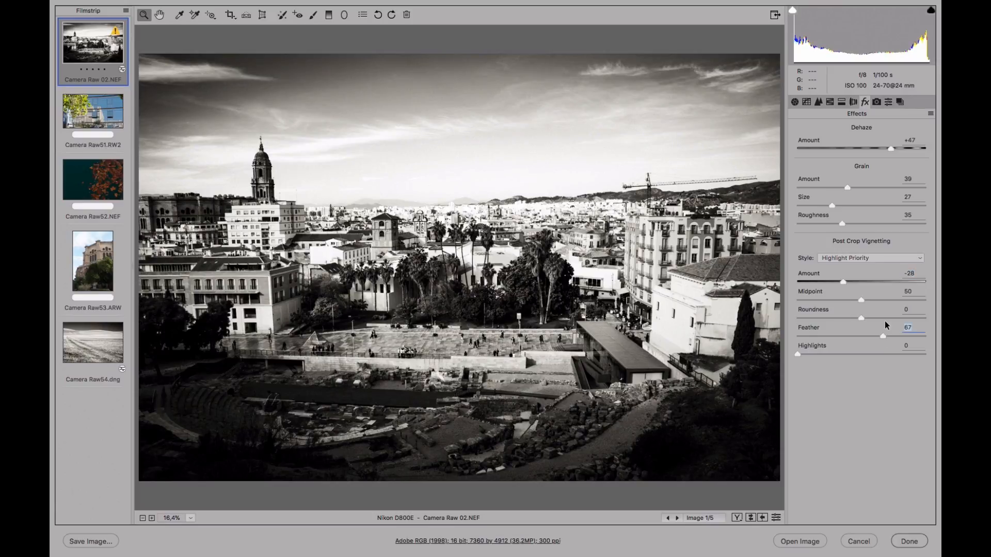
# Give the landscape photo Dehaze +13, grain with Amount 45 and Size 39, and a post-crop vignette with Amount -11
pyautogui.click(113, 344)
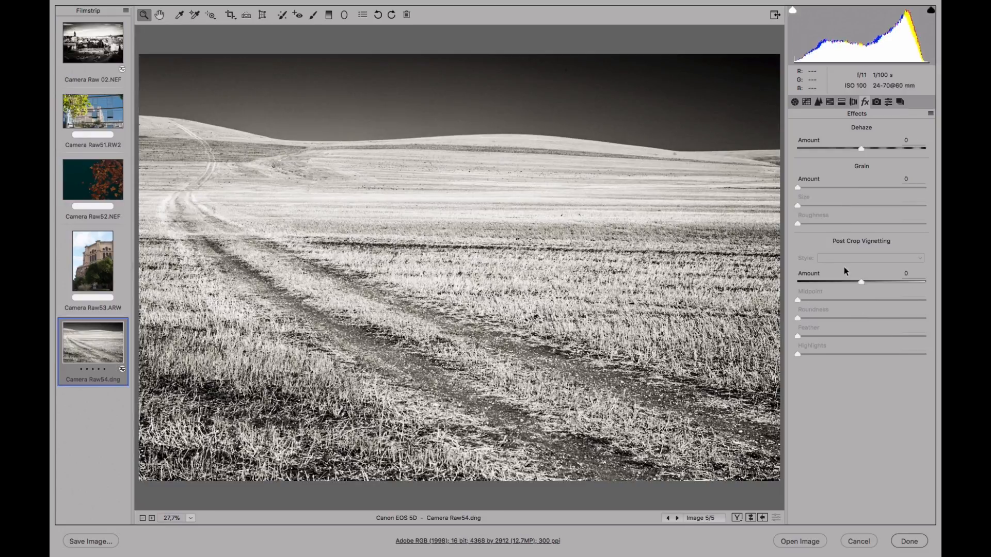
pyautogui.moveTo(869, 148); pyautogui.dragTo(870, 146)
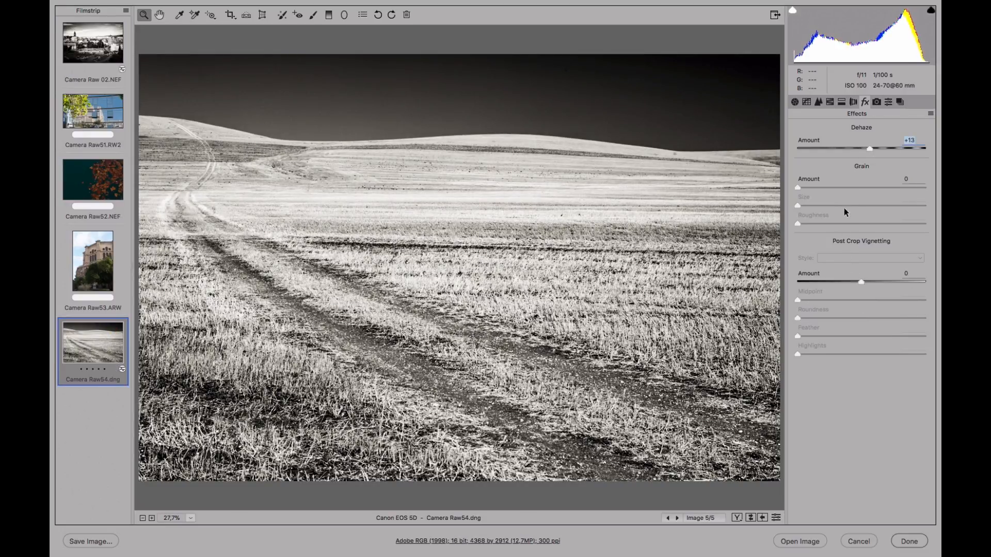
pyautogui.moveTo(829, 188); pyautogui.dragTo(842, 187)
pyautogui.click(854, 186)
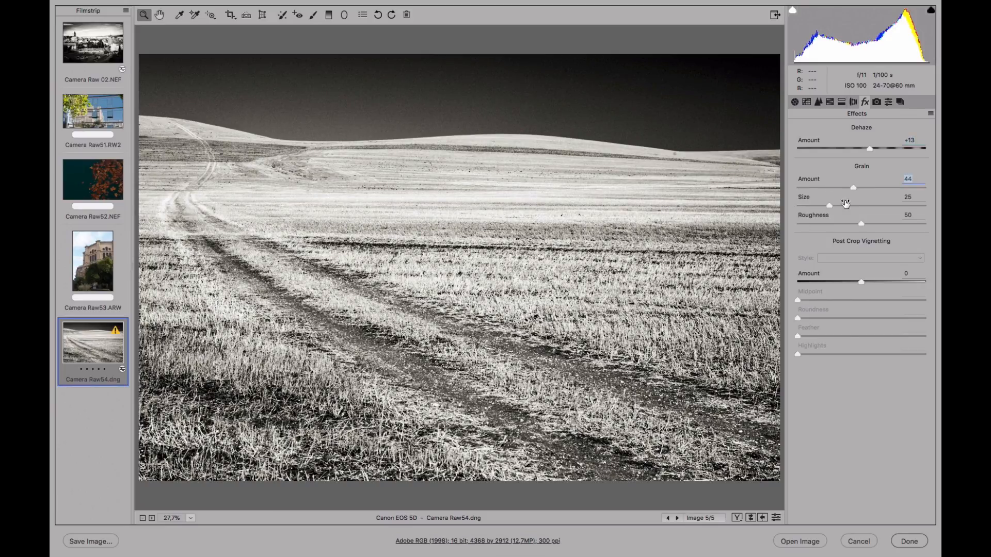
pyautogui.click(854, 186)
pyautogui.moveTo(850, 280); pyautogui.dragTo(855, 276)
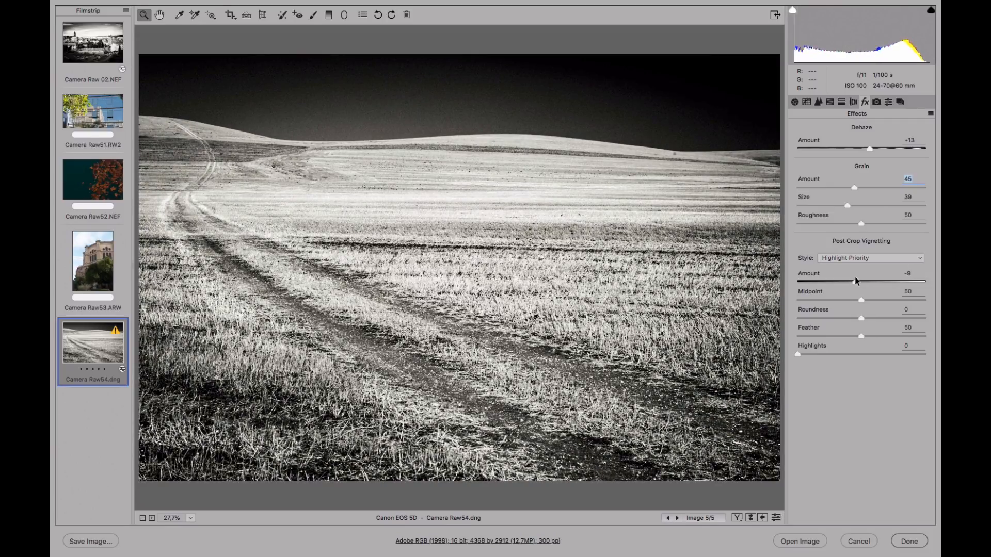
pyautogui.click(855, 278)
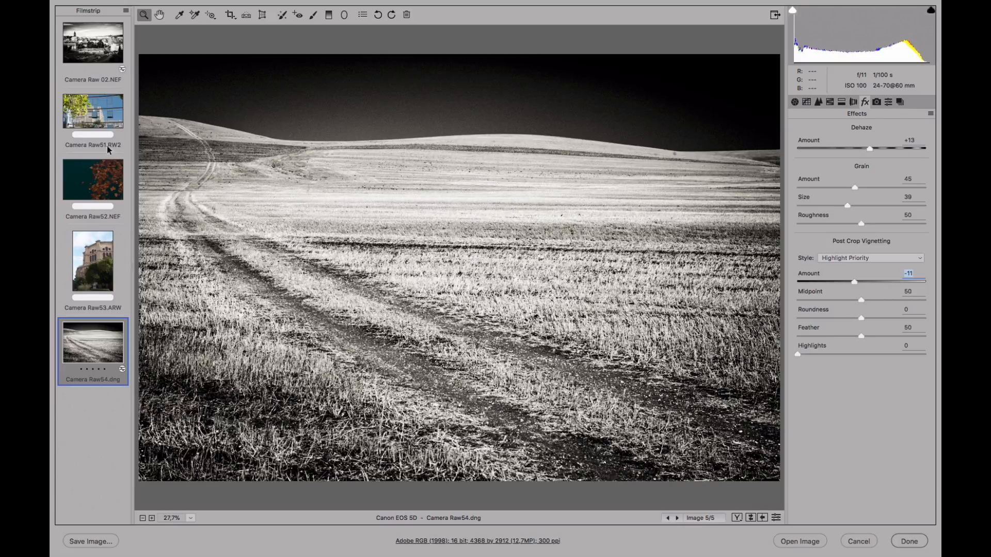
# Select the glass building photo and compare its colours with the grayscale conversion by switching the conversion on and off
pyautogui.click(99, 108)
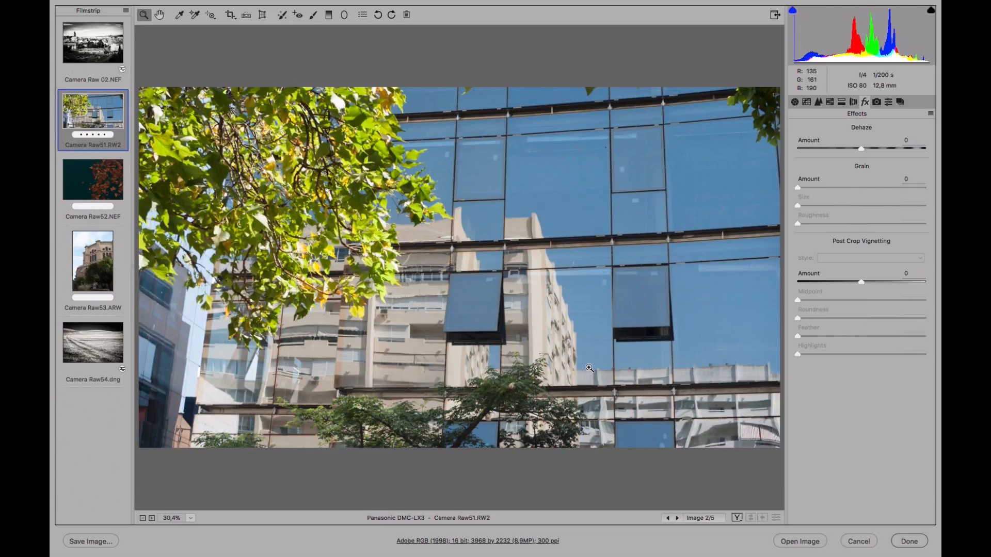
pyautogui.click(796, 102)
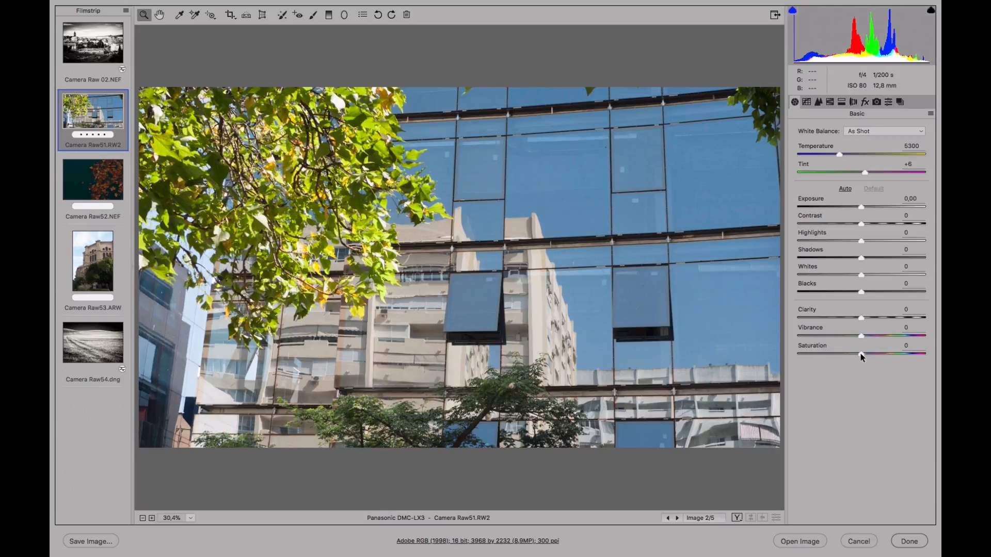
pyautogui.moveTo(861, 357)
pyautogui.mouseDown()
pyautogui.moveTo(784, 359)
pyautogui.moveTo(861, 355)
pyautogui.mouseUp()
pyautogui.click(830, 101)
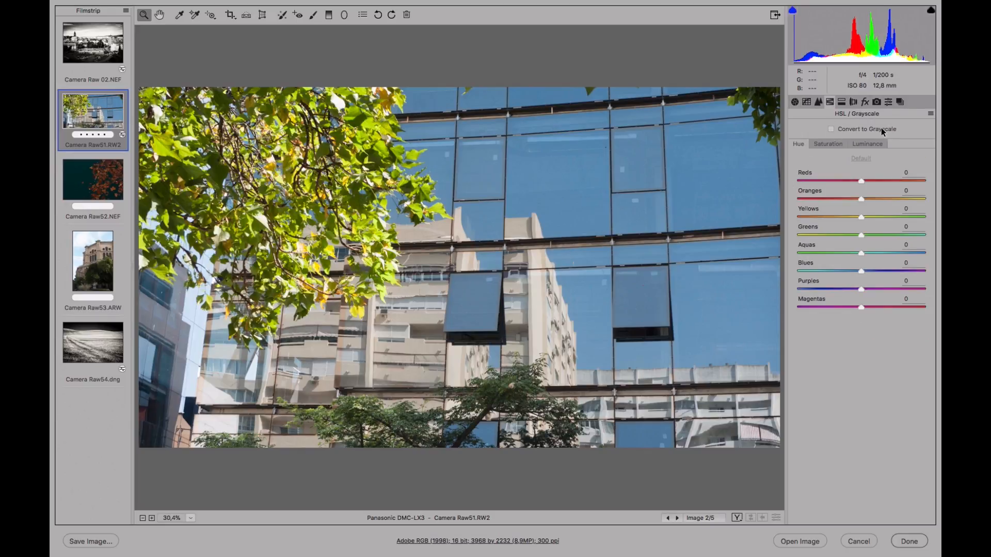
pyautogui.click(831, 128)
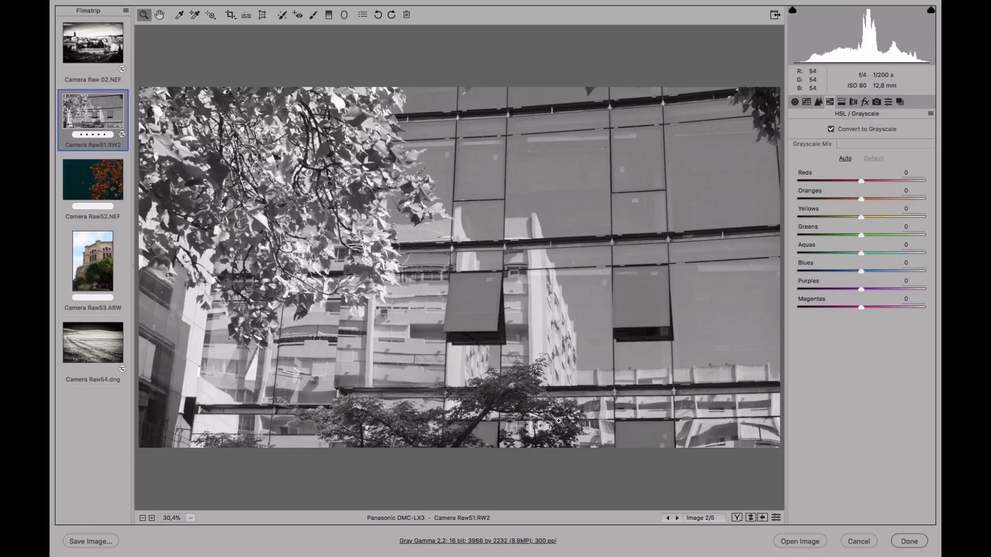
pyautogui.click(831, 129)
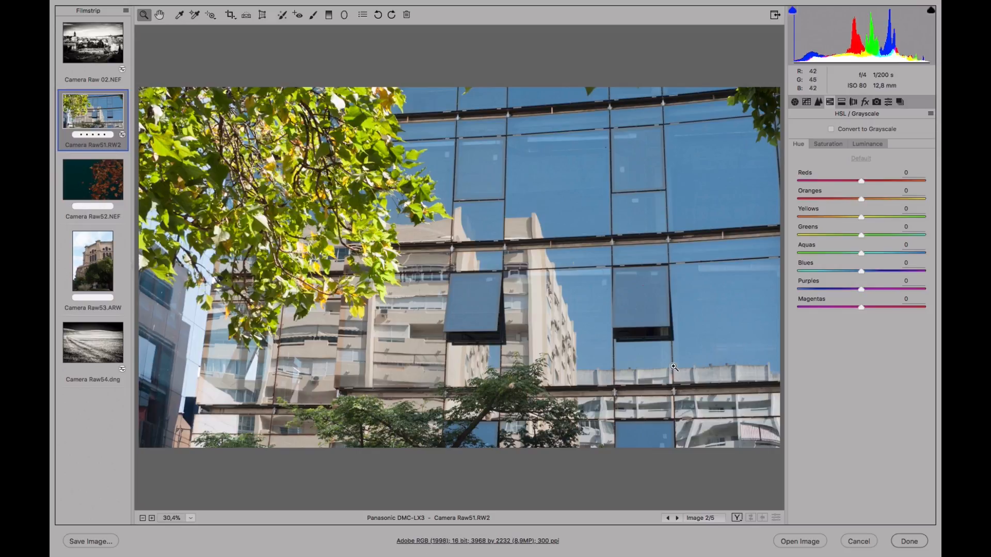
pyautogui.click(831, 130)
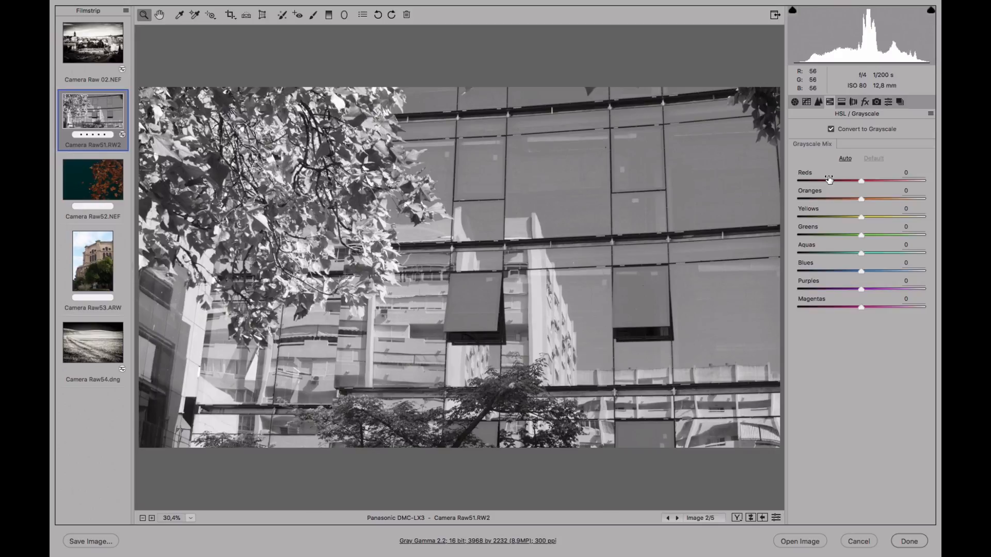
pyautogui.click(831, 129)
# Try Saturation -100 on the building photo and reset it to 0
pyautogui.click(795, 101)
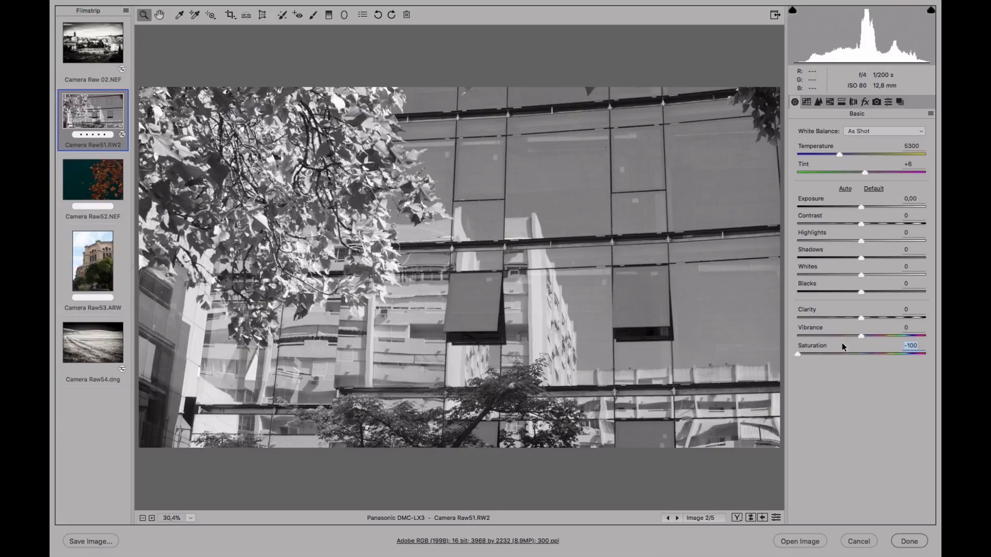
pyautogui.doubleClick(798, 353)
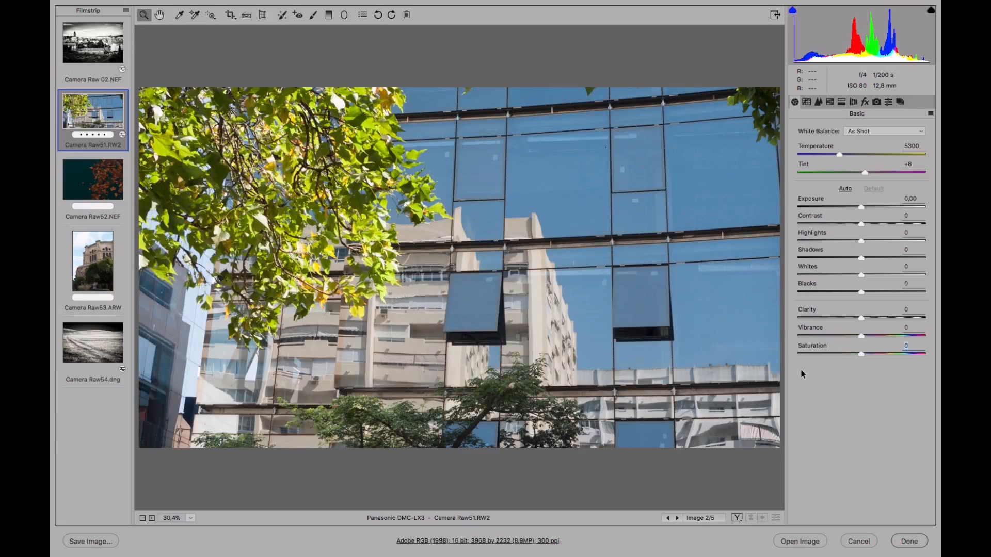
# Convert the building photo to grayscale, switching the conversion off and on to compare it with the colour version
pyautogui.click(830, 101)
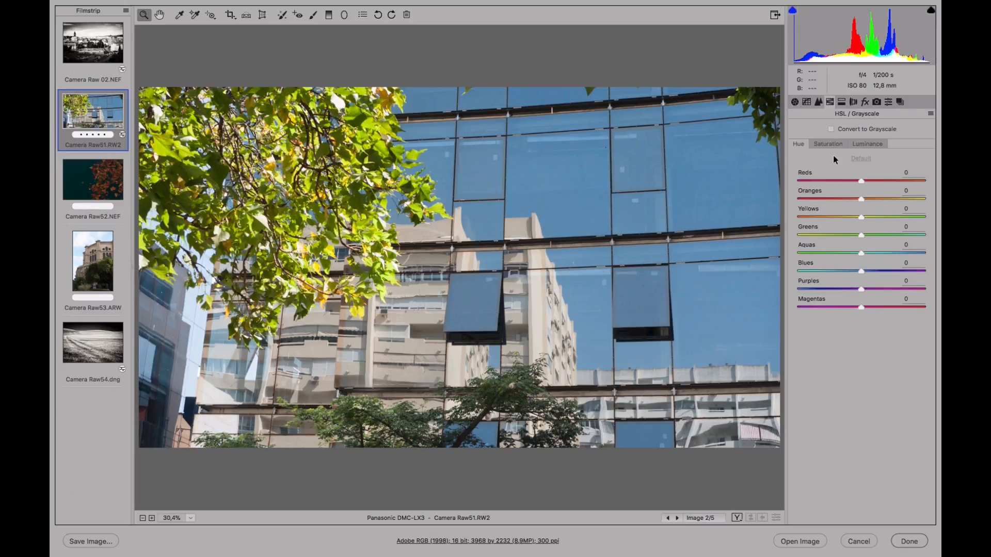
pyautogui.click(830, 128)
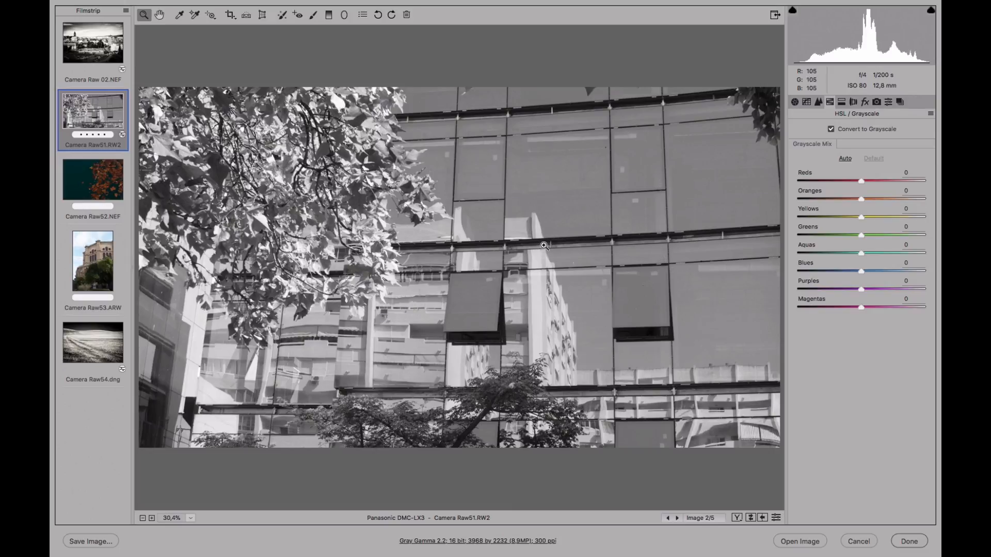
pyautogui.click(831, 130)
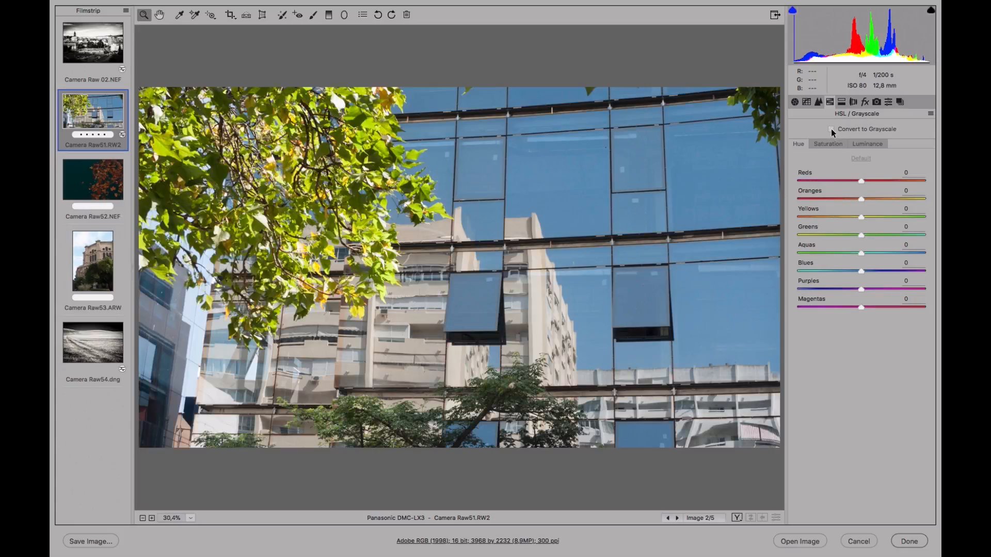
pyautogui.click(832, 130)
pyautogui.click(831, 130)
pyautogui.click(831, 130)
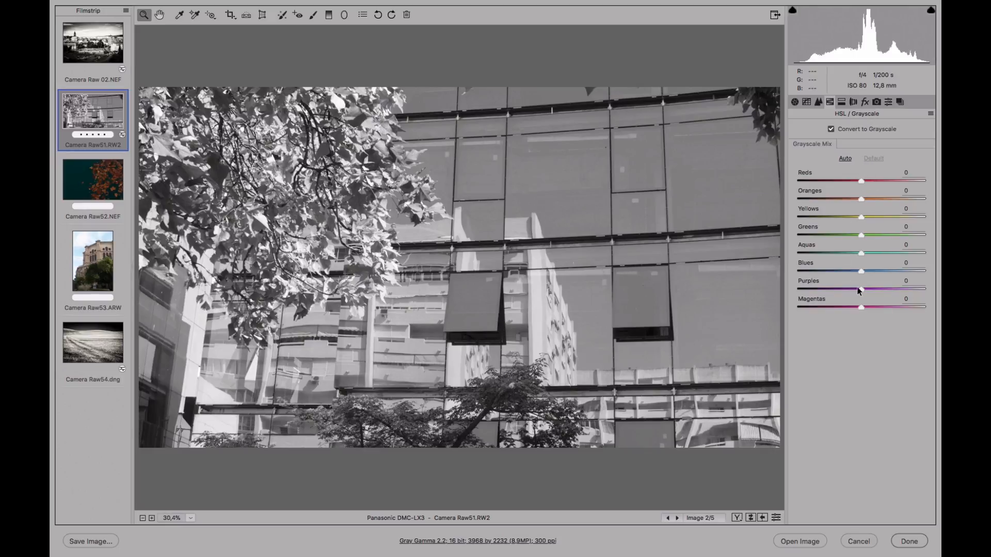
pyautogui.click(831, 130)
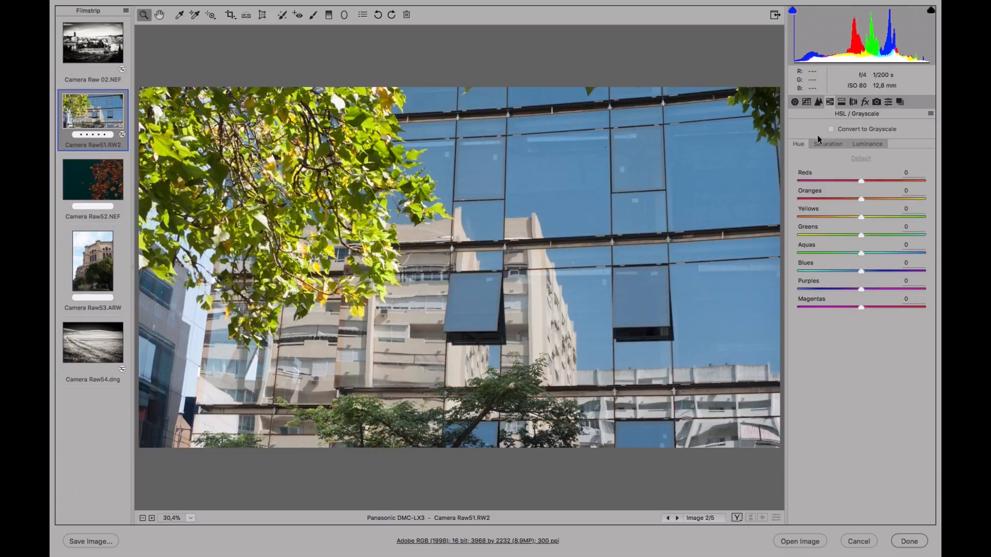
pyautogui.click(831, 129)
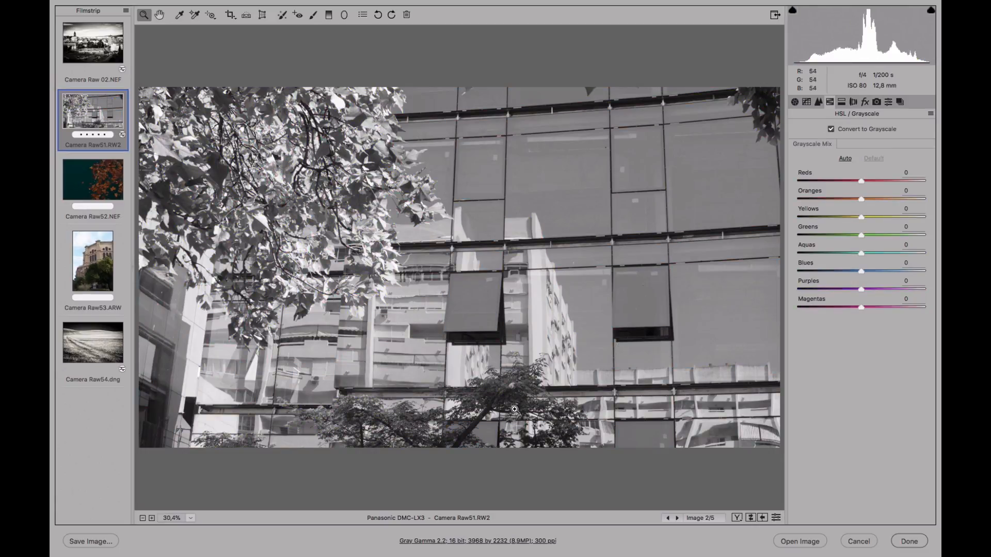
# Try Blues -63 and Yellows +55 in the grayscale mix, compare before and after, and reset both to 0
pyautogui.click(737, 518)
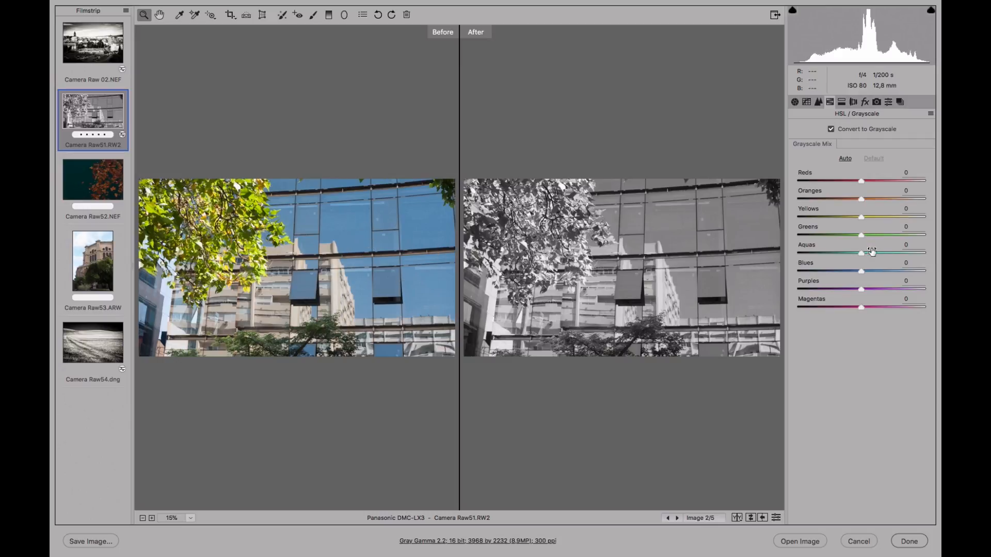
pyautogui.moveTo(860, 271); pyautogui.dragTo(818, 271)
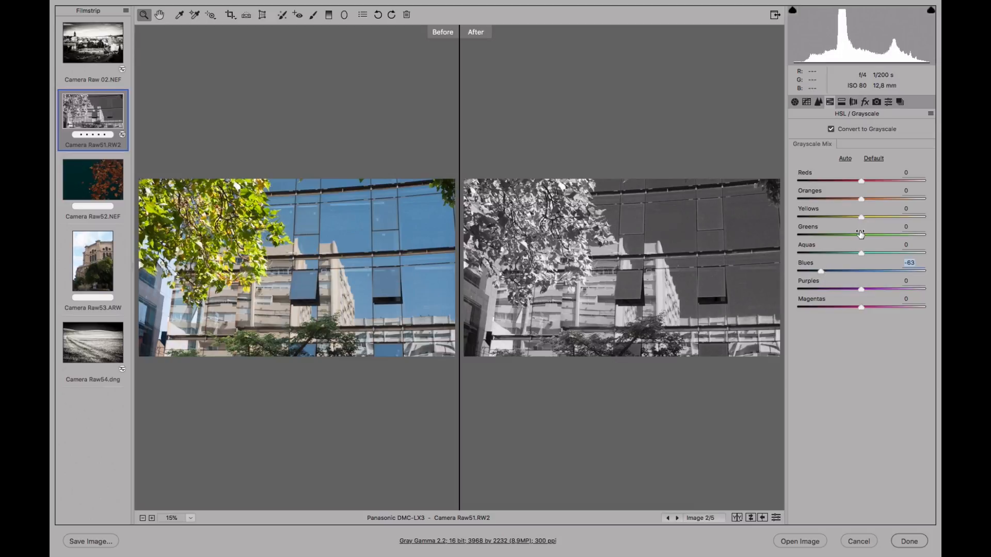
pyautogui.moveTo(862, 217); pyautogui.dragTo(898, 216)
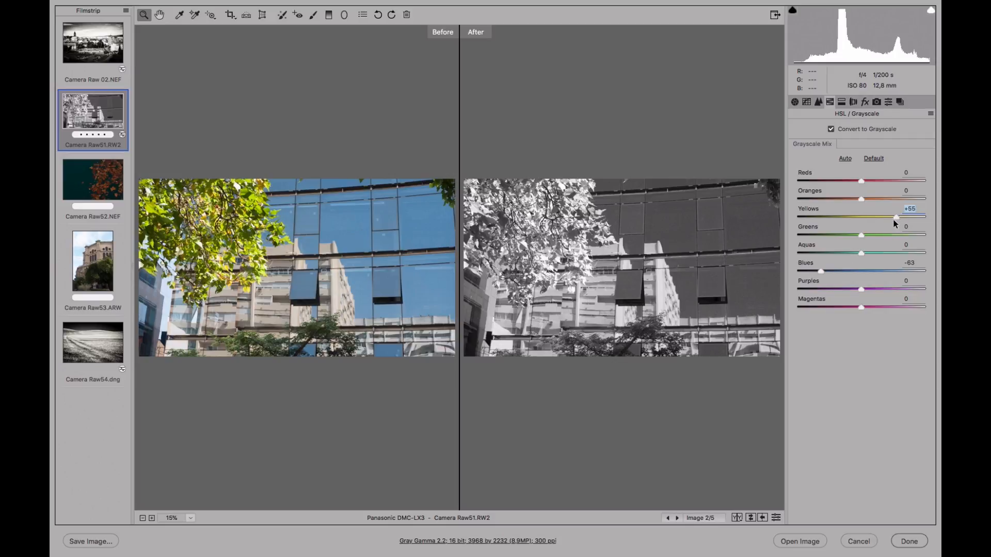
pyautogui.click(737, 517)
pyautogui.click(737, 517)
pyautogui.click(737, 518)
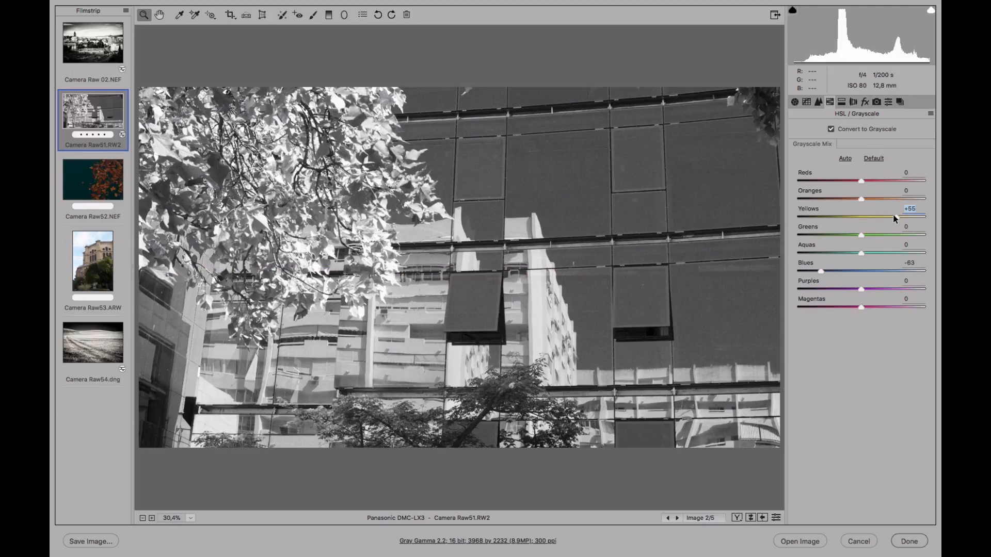
pyautogui.doubleClick(897, 216)
pyautogui.doubleClick(822, 271)
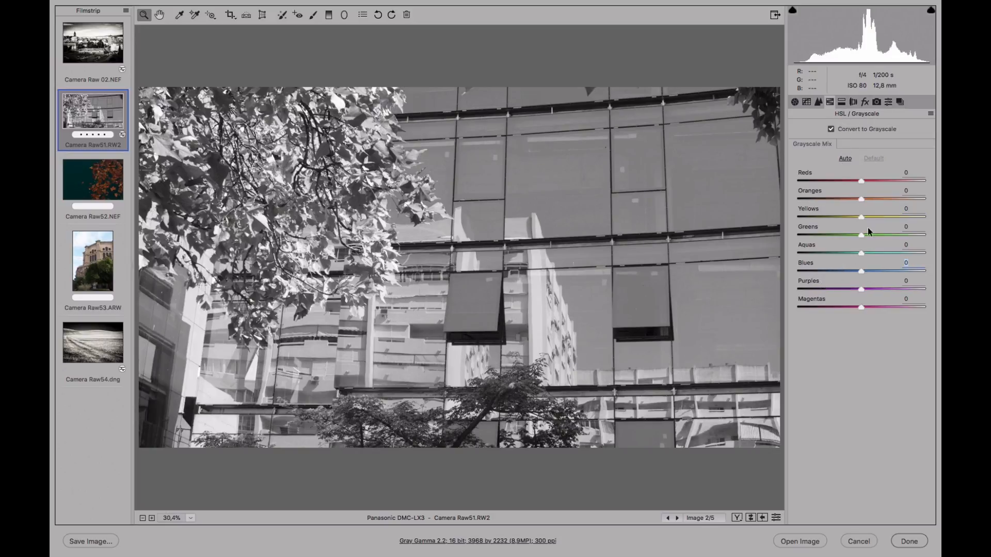
# Use targeted adjustments in the building photo's grayscale mix to set Aquas -7 and Blues -100 for the glass, Yellows +72 and Greens +32 for the leaves
pyautogui.click(210, 17)
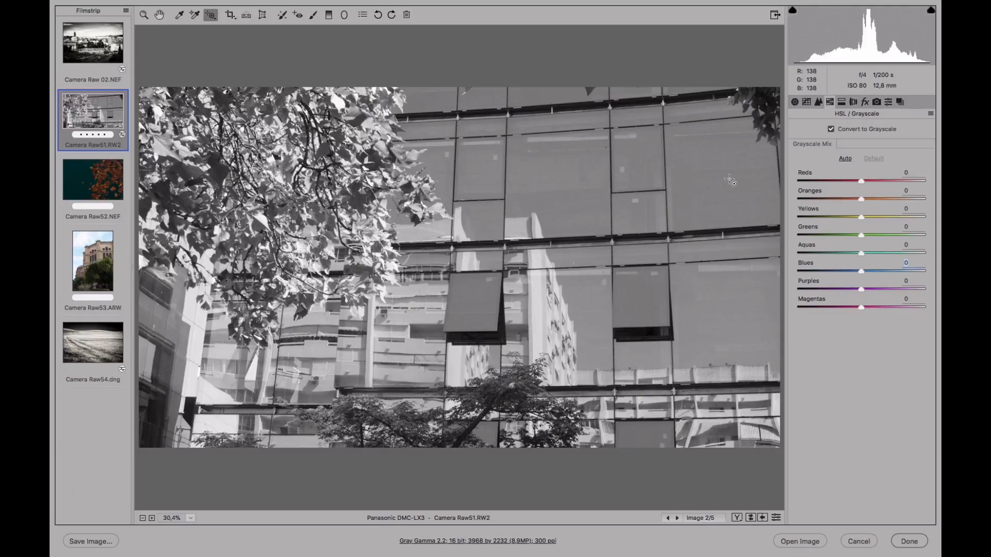
pyautogui.moveTo(730, 178); pyautogui.dragTo(573, 198)
pyautogui.moveTo(714, 202)
pyautogui.mouseDown()
pyautogui.moveTo(695, 202)
pyautogui.moveTo(735, 198)
pyautogui.moveTo(715, 199)
pyautogui.mouseUp()
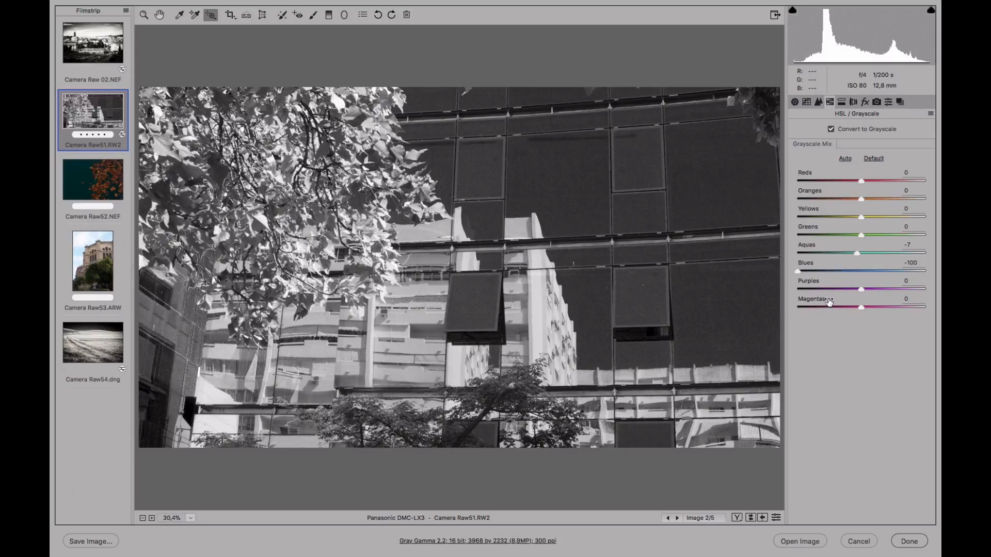
pyautogui.moveTo(262, 223); pyautogui.dragTo(324, 219)
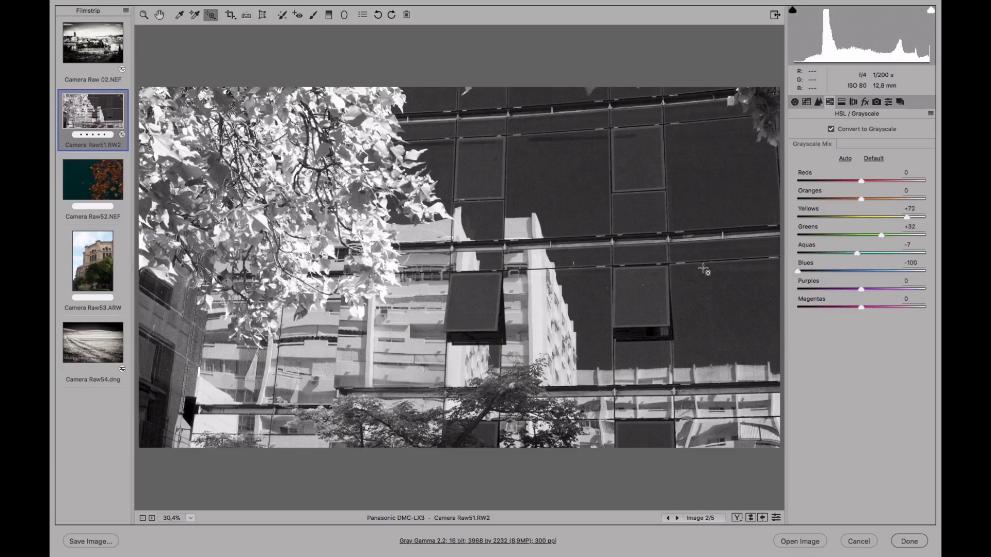
pyautogui.moveTo(559, 184); pyautogui.dragTo(545, 187)
pyautogui.moveTo(725, 157); pyautogui.dragTo(698, 165)
# Select the stone church photo, convert it to grayscale and darken its sky with targeted adjustments to Aquas -37 and Blues -100
pyautogui.click(102, 265)
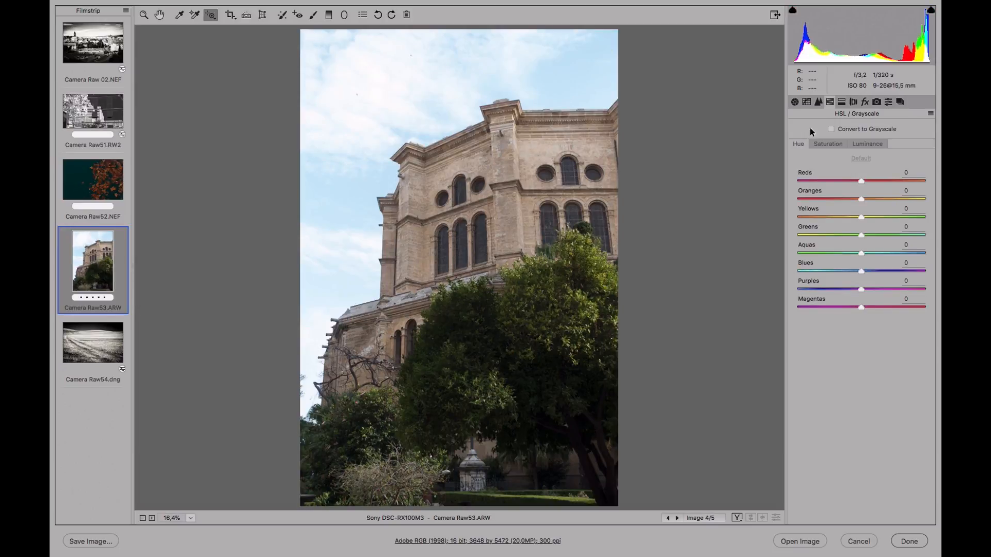
pyautogui.click(831, 129)
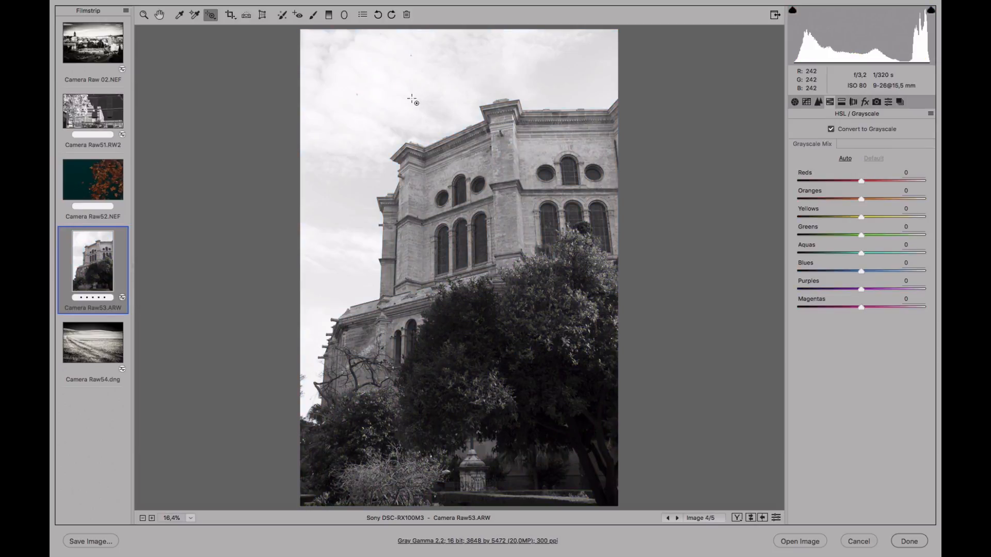
pyautogui.moveTo(419, 104); pyautogui.dragTo(353, 111)
pyautogui.moveTo(583, 86); pyautogui.dragTo(566, 86)
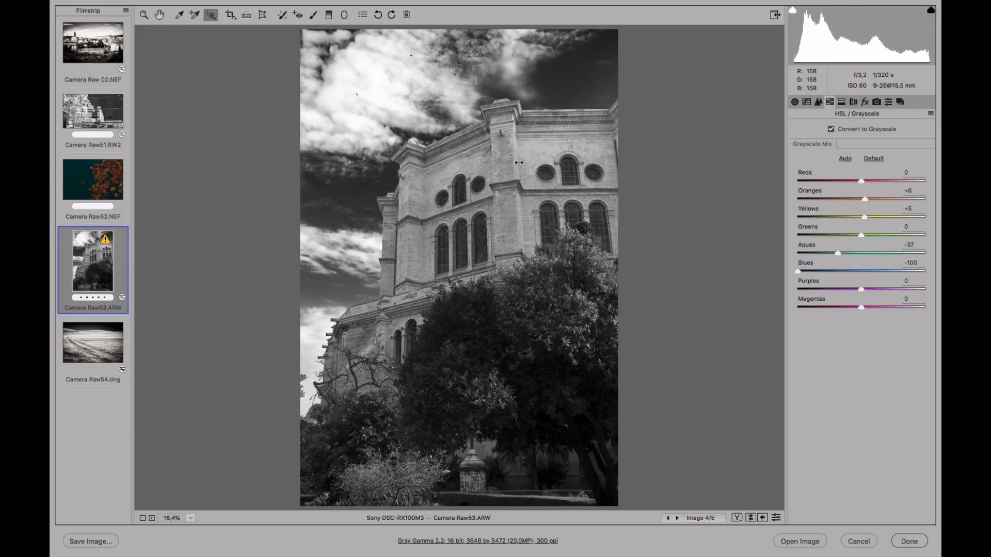
# Try brightening the stone and trees with Oranges +82, Yellows +100 and Greens +100, and switch the grayscale conversion off
pyautogui.moveTo(508, 166); pyautogui.dragTo(564, 156)
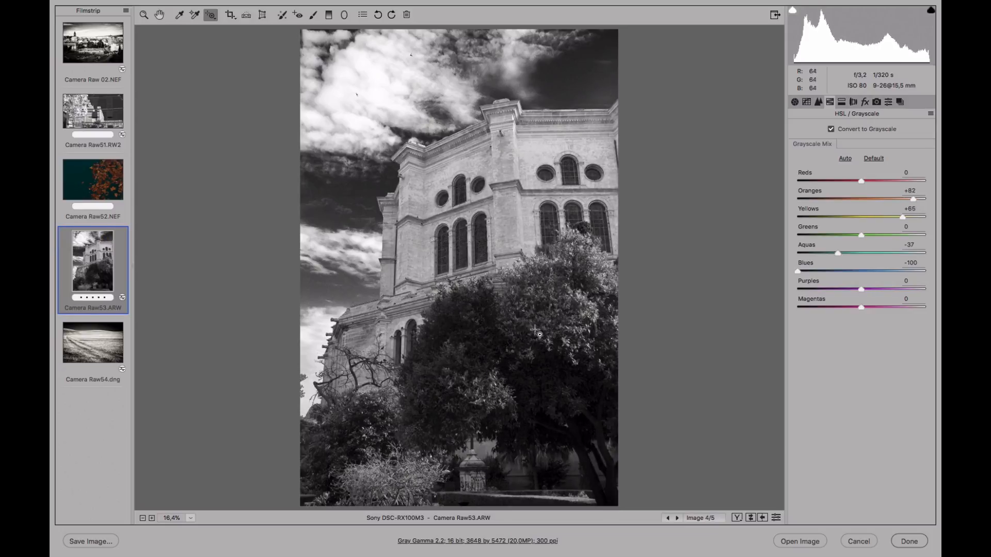
pyautogui.moveTo(521, 328); pyautogui.dragTo(661, 321)
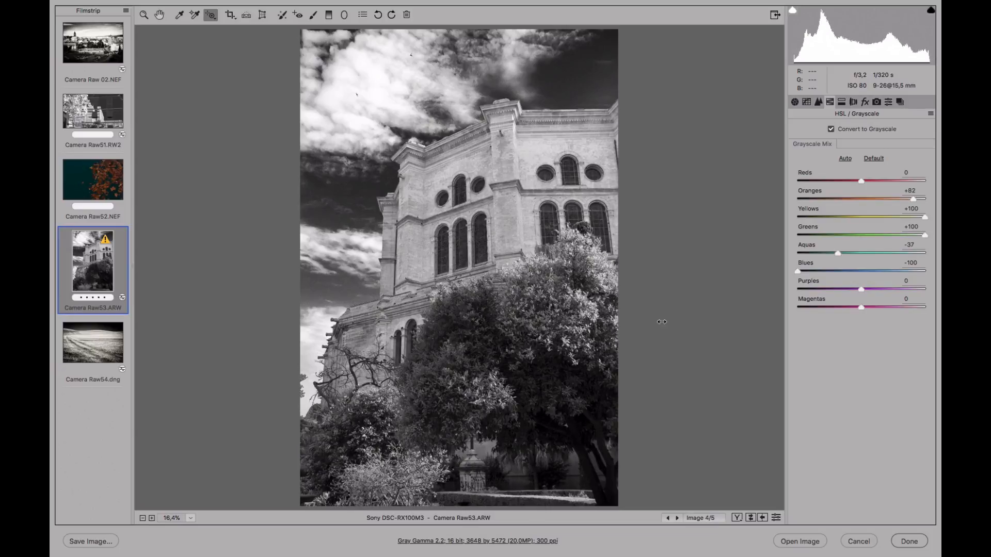
pyautogui.moveTo(598, 326); pyautogui.dragTo(665, 336)
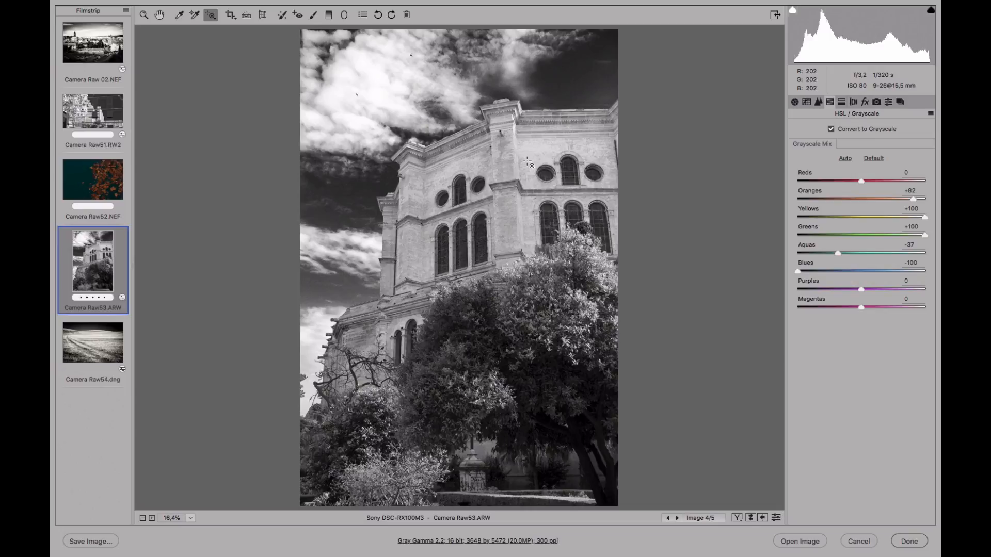
pyautogui.moveTo(539, 150); pyautogui.dragTo(571, 148)
pyautogui.moveTo(543, 312); pyautogui.dragTo(635, 326)
pyautogui.click(831, 129)
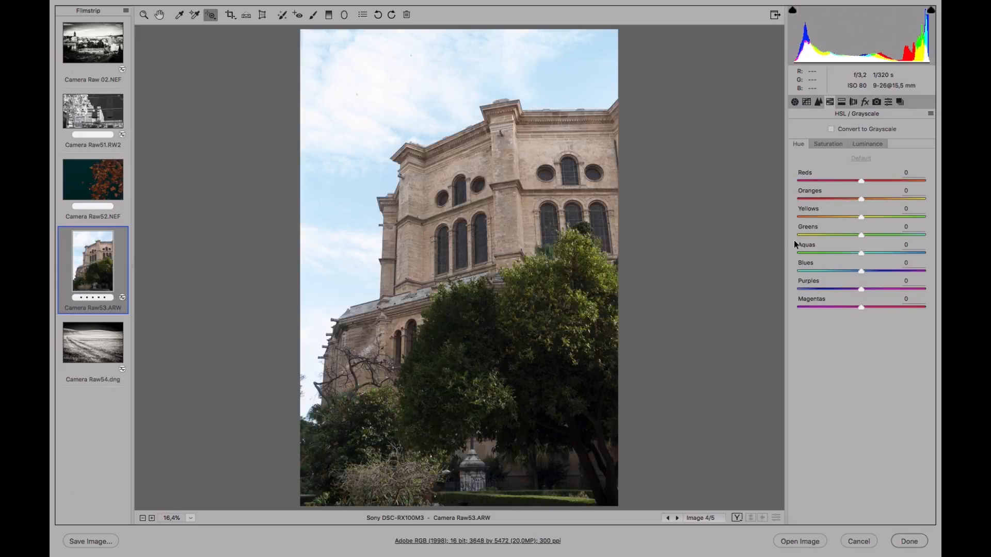
# Convert the church photo to grayscale and use targeted adjustments to set Oranges +56, Yellows +100, Greens +100, Aquas -46 and Blues -100
pyautogui.click(831, 129)
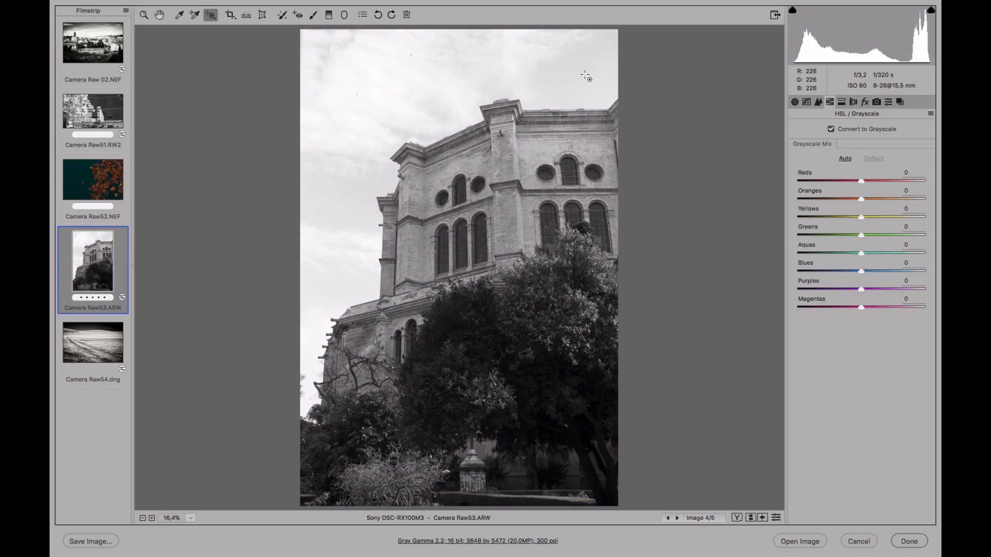
pyautogui.moveTo(587, 84); pyautogui.dragTo(504, 85)
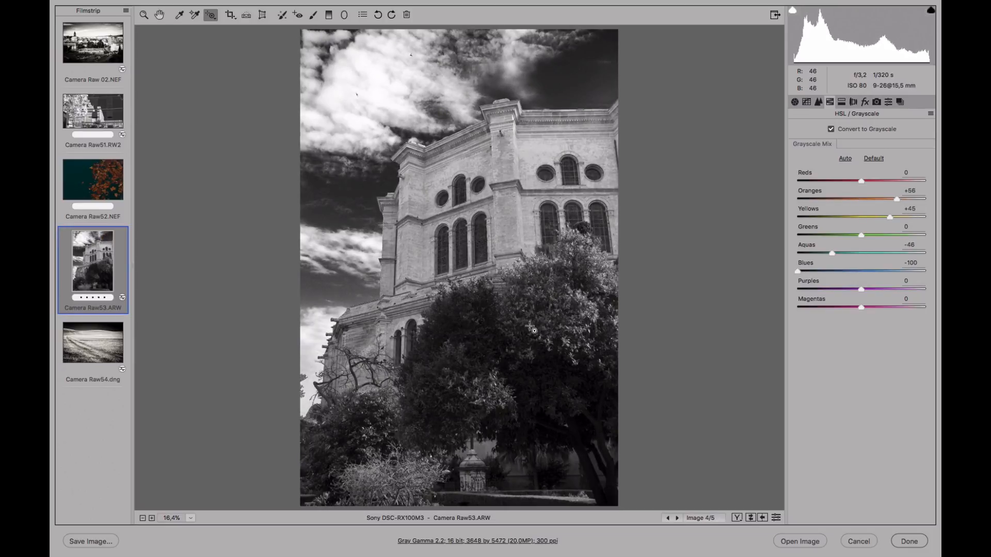
pyautogui.moveTo(521, 332); pyautogui.dragTo(594, 320)
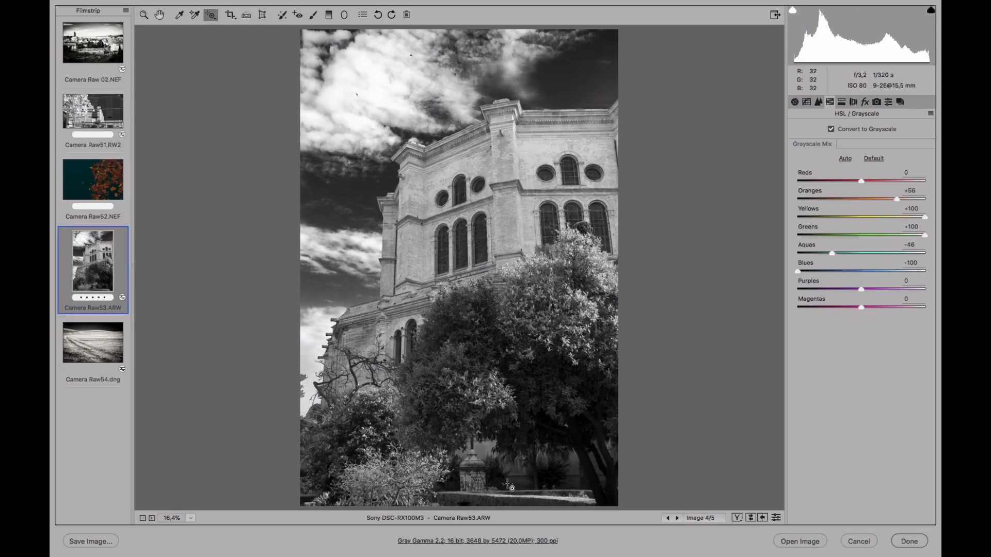
# Set the church photo's Contrast to +45 and Clarity to +31 in the basic adjustments
pyautogui.click(795, 102)
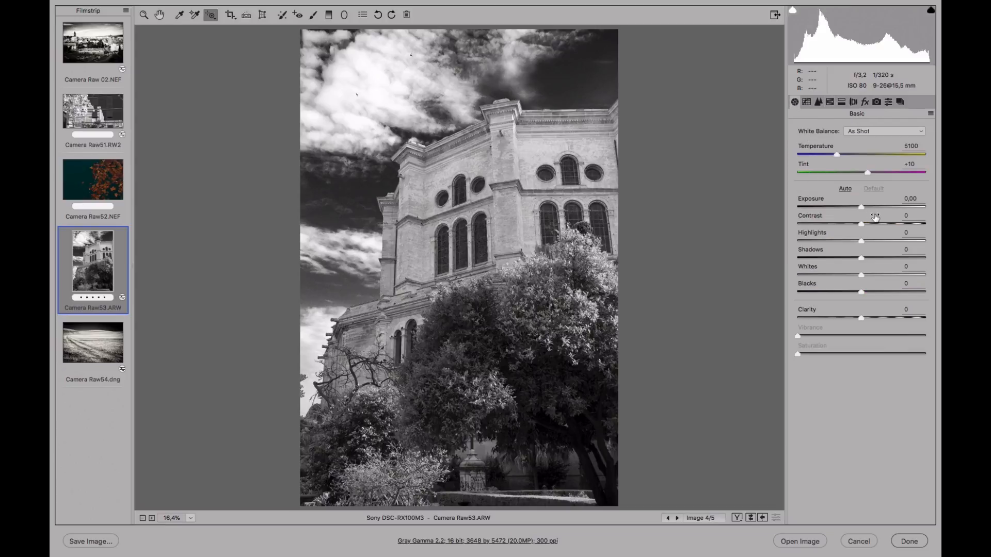
pyautogui.moveTo(872, 223); pyautogui.dragTo(890, 224)
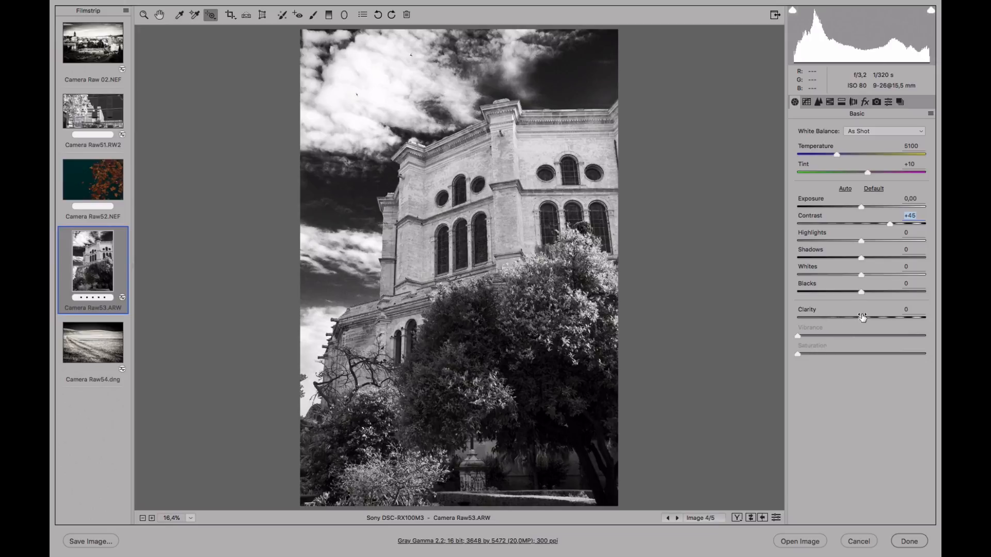
pyautogui.moveTo(870, 316); pyautogui.dragTo(881, 316)
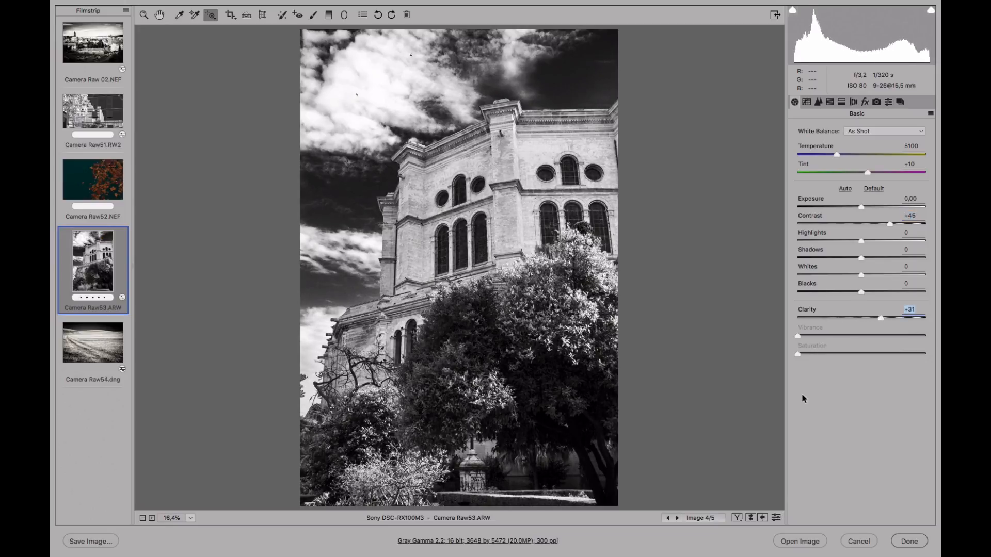
# Set the parametric tone curve's Highlights to +15 and Shadows to -24
pyautogui.click(807, 101)
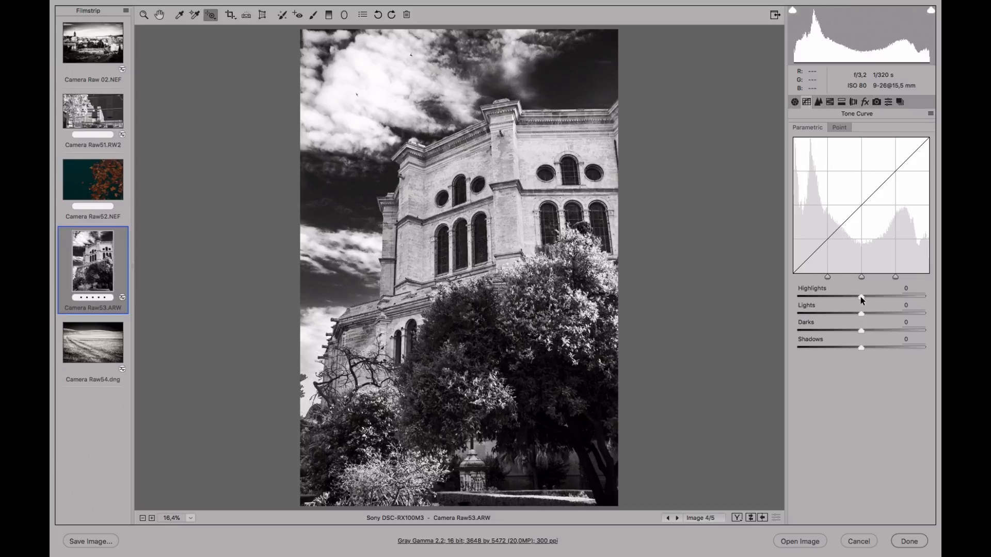
pyautogui.moveTo(861, 296); pyautogui.dragTo(870, 297)
pyautogui.moveTo(860, 347); pyautogui.dragTo(845, 347)
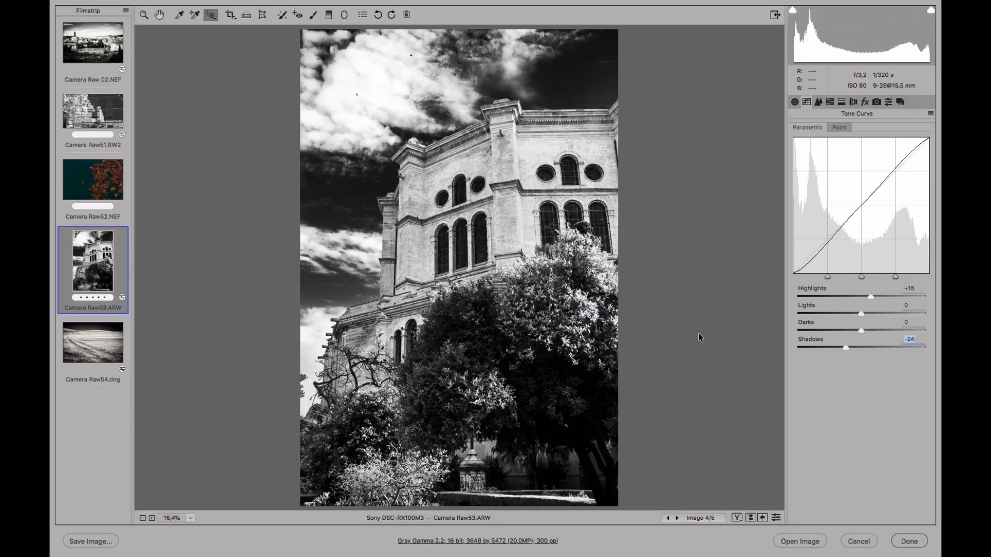
# Show before and after side by side and split-tone the photo with highlights at Hue 60, Saturation 6 and shadows at Hue 59, Saturation 7
pyautogui.click(738, 518)
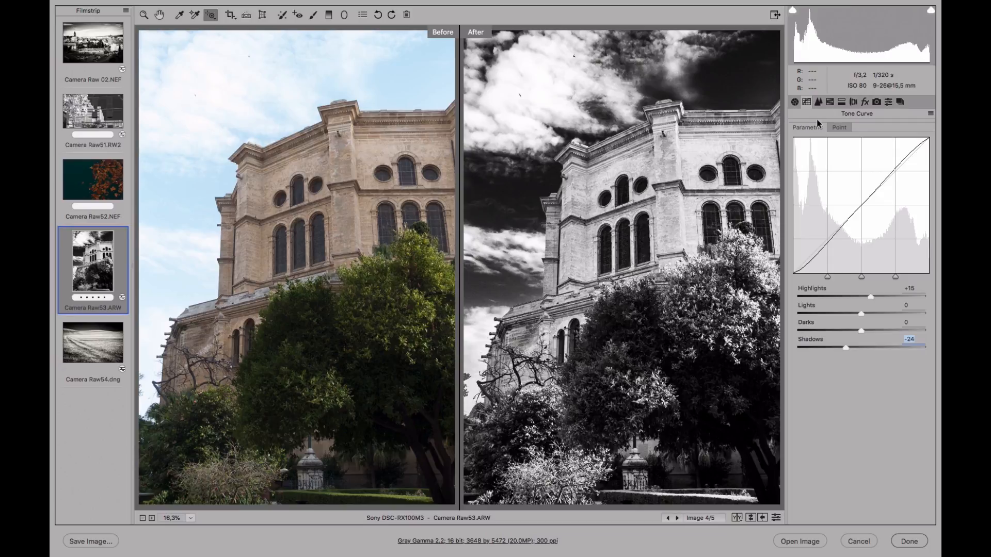
pyautogui.click(842, 103)
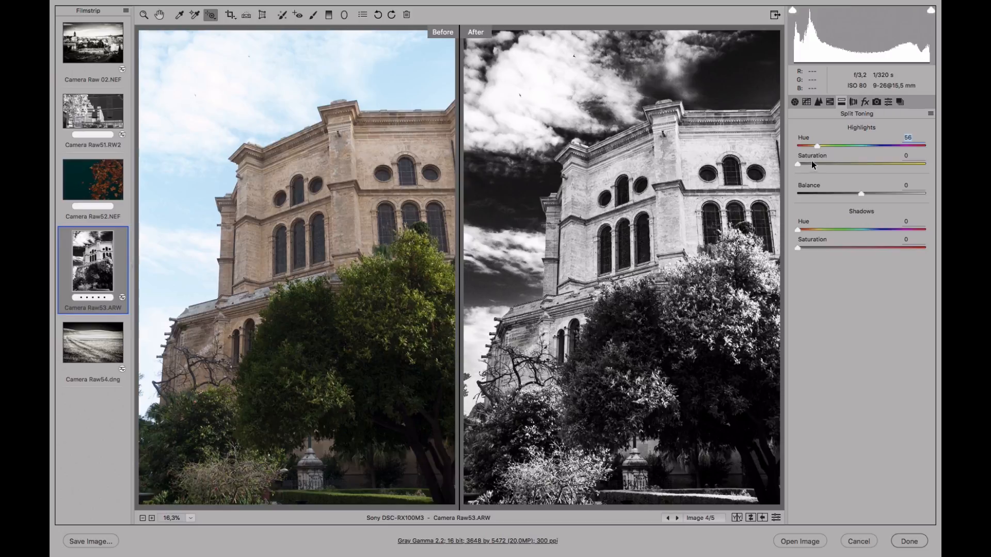
pyautogui.moveTo(799, 164); pyautogui.dragTo(804, 164)
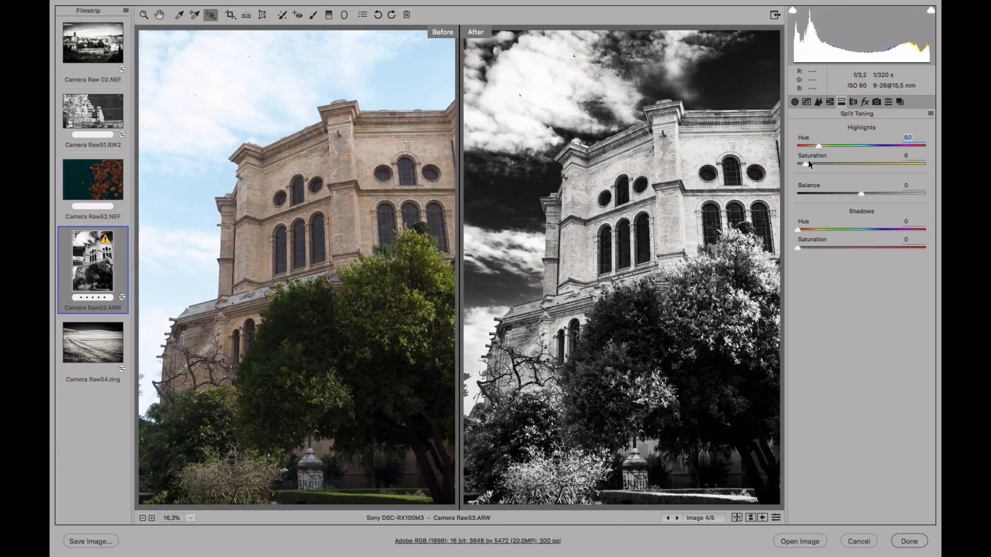
pyautogui.moveTo(798, 247); pyautogui.dragTo(823, 231)
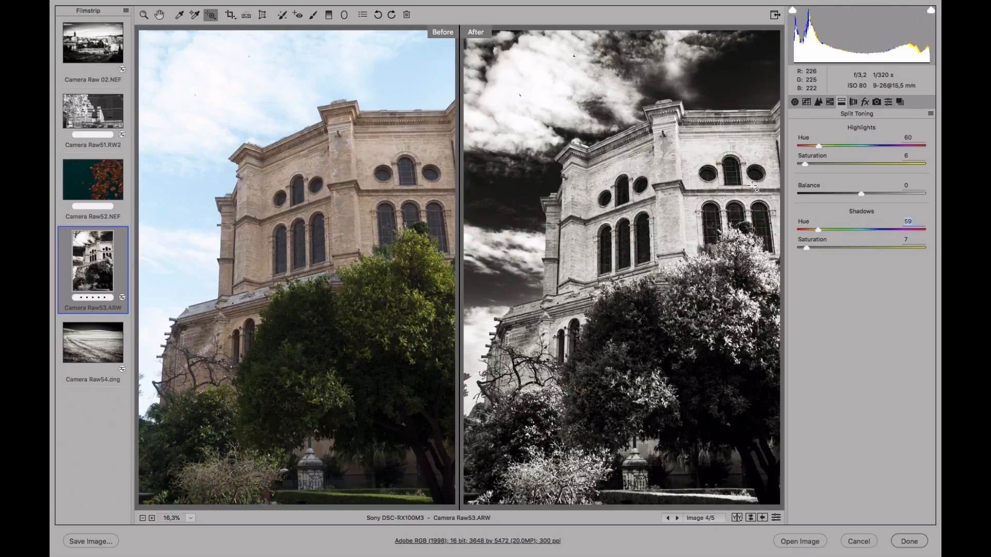
# Add grain with Amount 45 and Size 37, set Dehaze to +8 and apply a post-crop vignette of -12
pyautogui.click(865, 102)
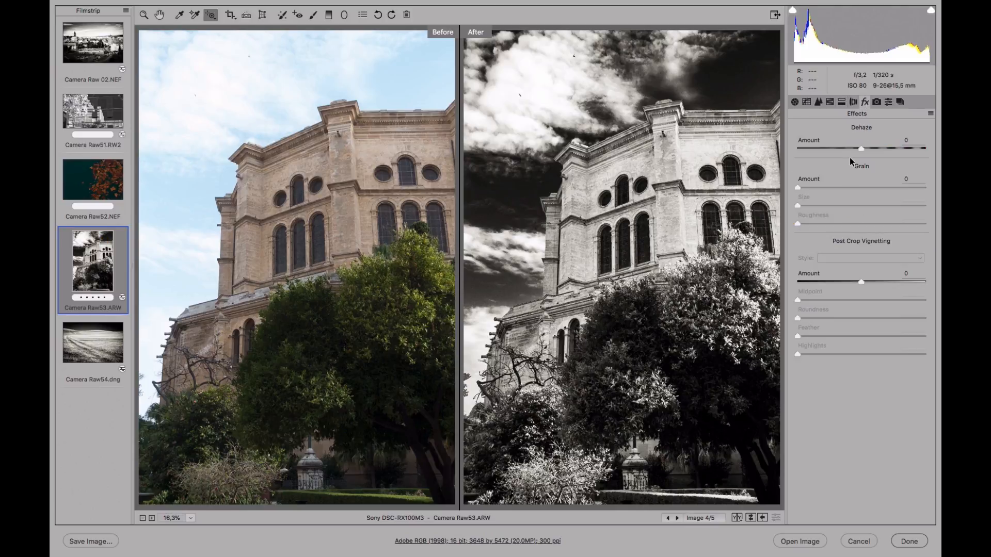
pyautogui.moveTo(845, 187)
pyautogui.mouseDown()
pyautogui.moveTo(855, 187)
pyautogui.moveTo(844, 206)
pyautogui.mouseUp()
pyautogui.click(845, 205)
pyautogui.moveTo(862, 148); pyautogui.dragTo(866, 148)
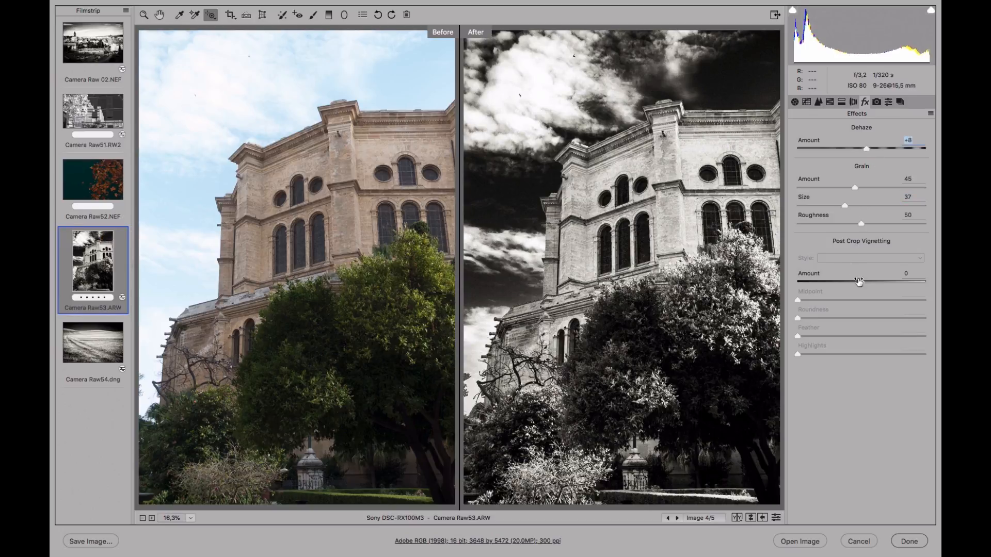
pyautogui.moveTo(859, 281); pyautogui.dragTo(847, 281)
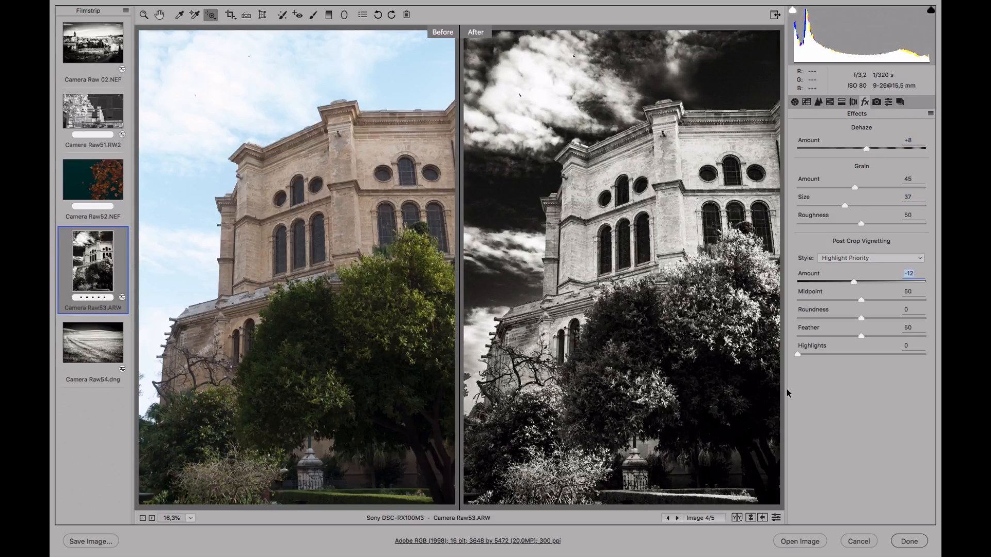
# Cycle through the before/after comparison layouts and return to the single view of the edited photo
pyautogui.click(738, 519)
pyautogui.click(738, 519)
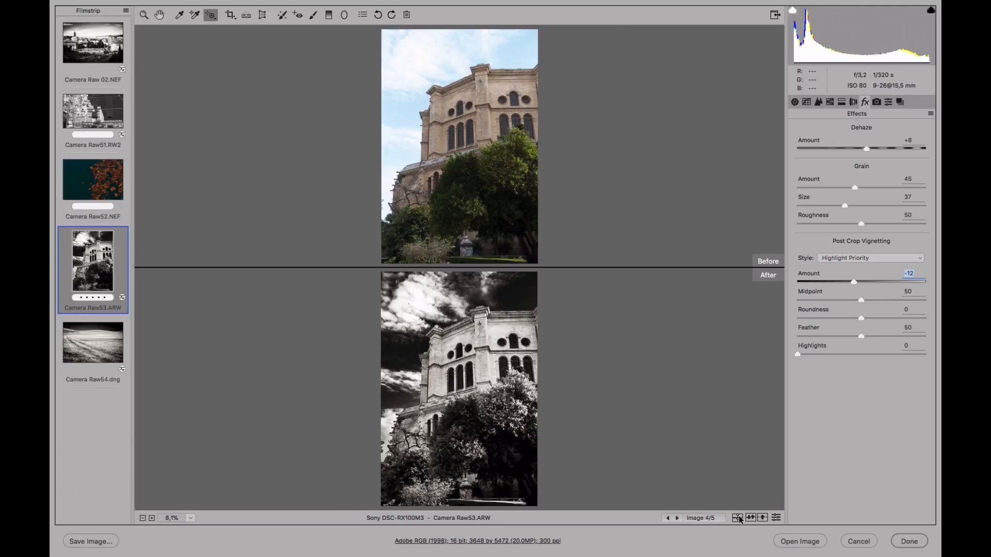
pyautogui.click(738, 519)
pyautogui.click(738, 519)
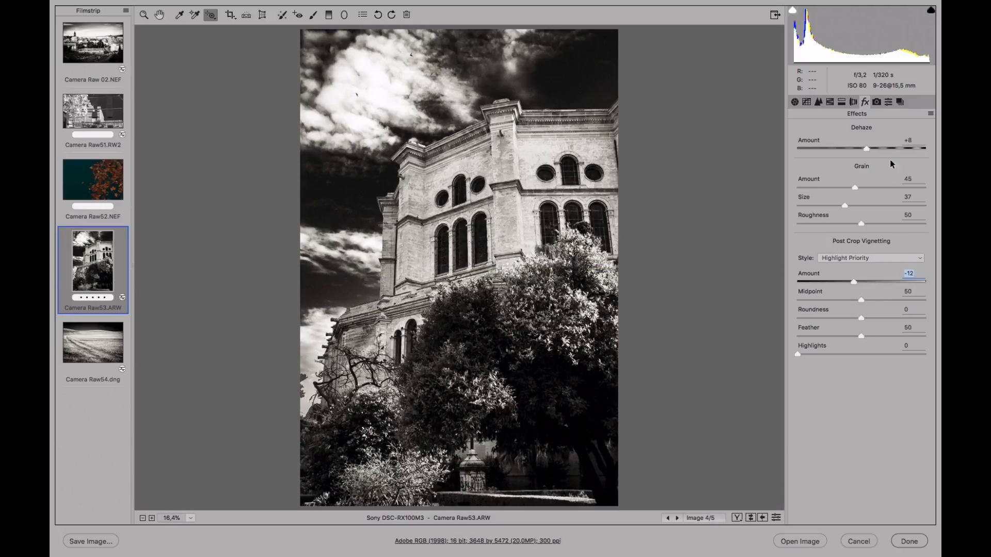
# Save the current settings as a snapshot named "ByN cálido, grano y viñeta"
pyautogui.click(900, 102)
pyautogui.click(914, 520)
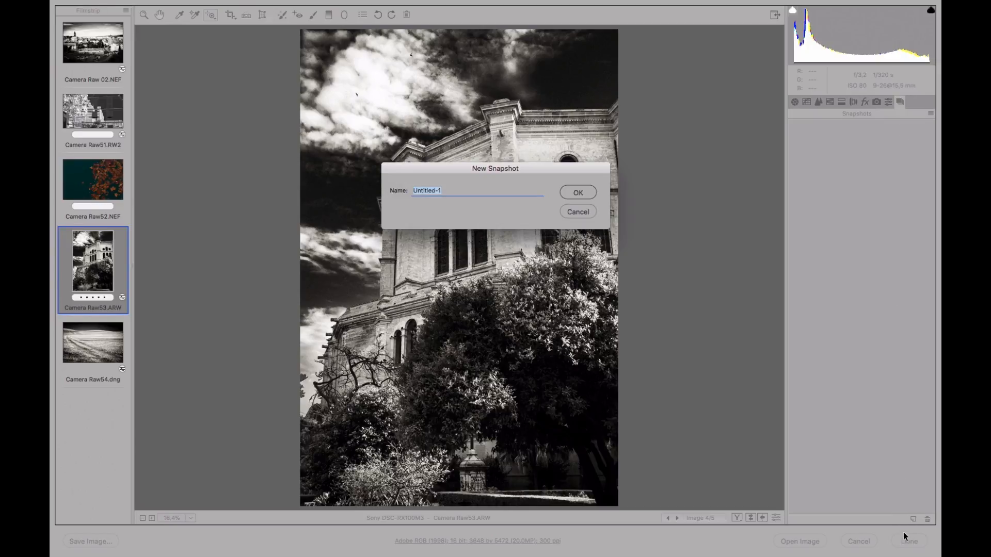
pyautogui.write('ByN cálido, grano y viñeta')
pyautogui.click(579, 191)
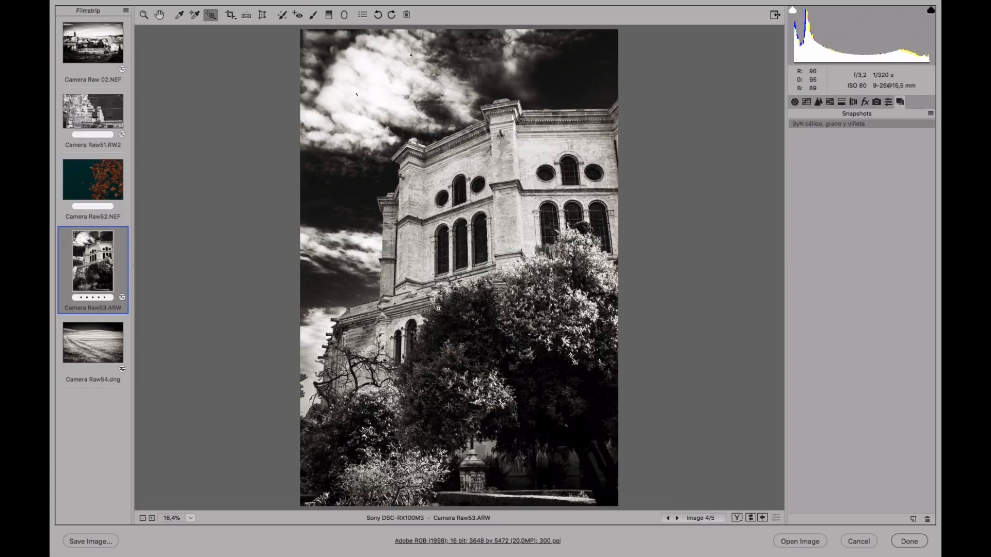
# Return the church photo to the Camera Raw Defaults
pyautogui.click(930, 115)
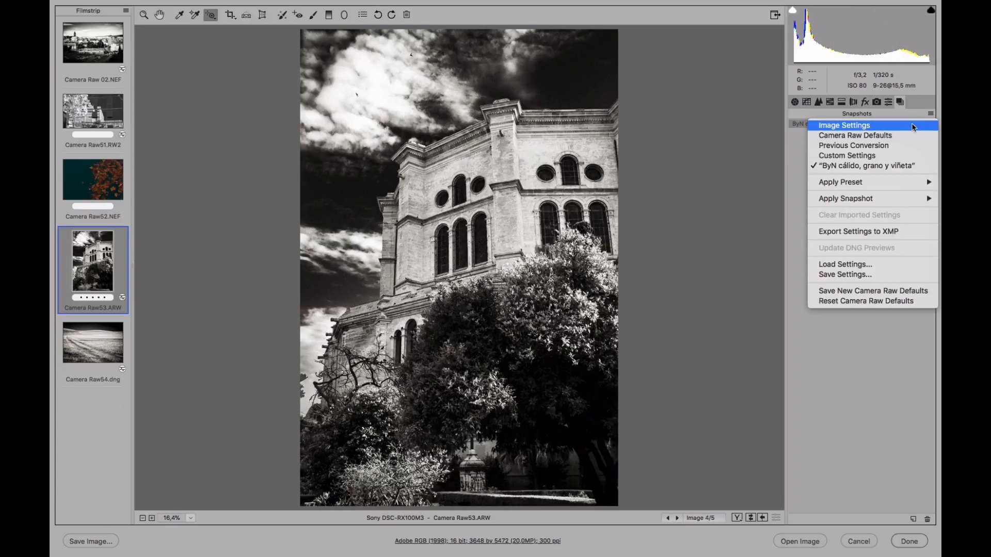
pyautogui.click(894, 407)
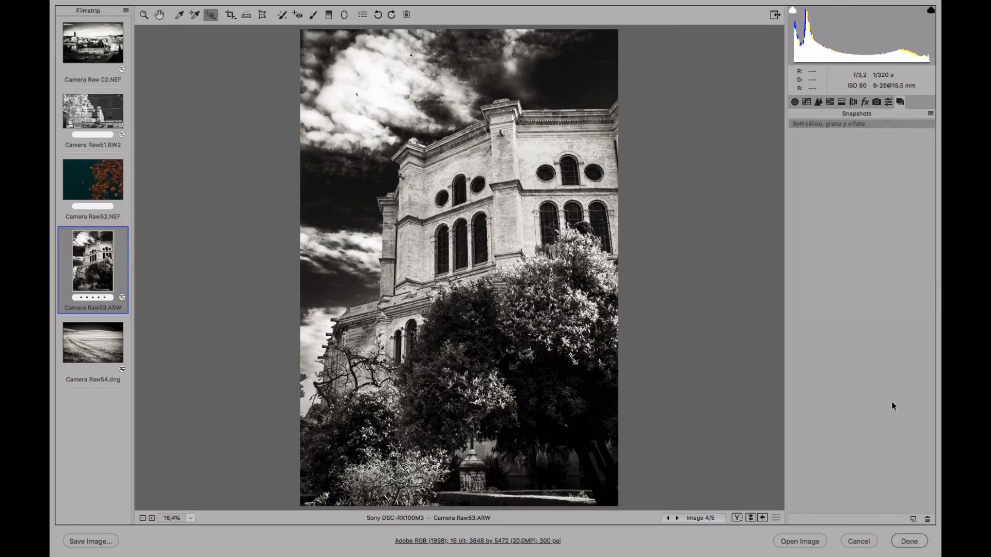
pyautogui.click(930, 114)
pyautogui.click(885, 135)
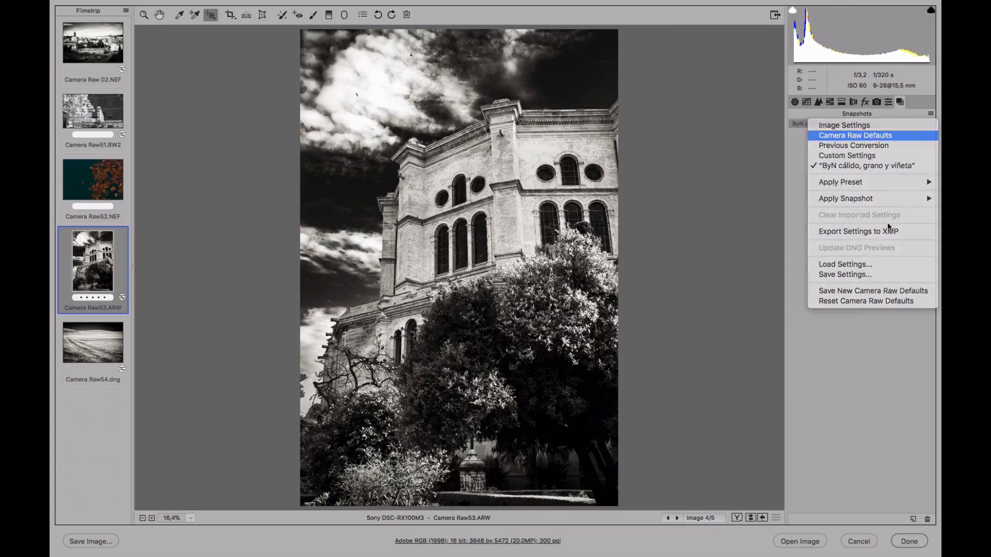
# Save the default version as a snapshot under the suggested name Untitled-1 and delete that snapshot
pyautogui.click(913, 519)
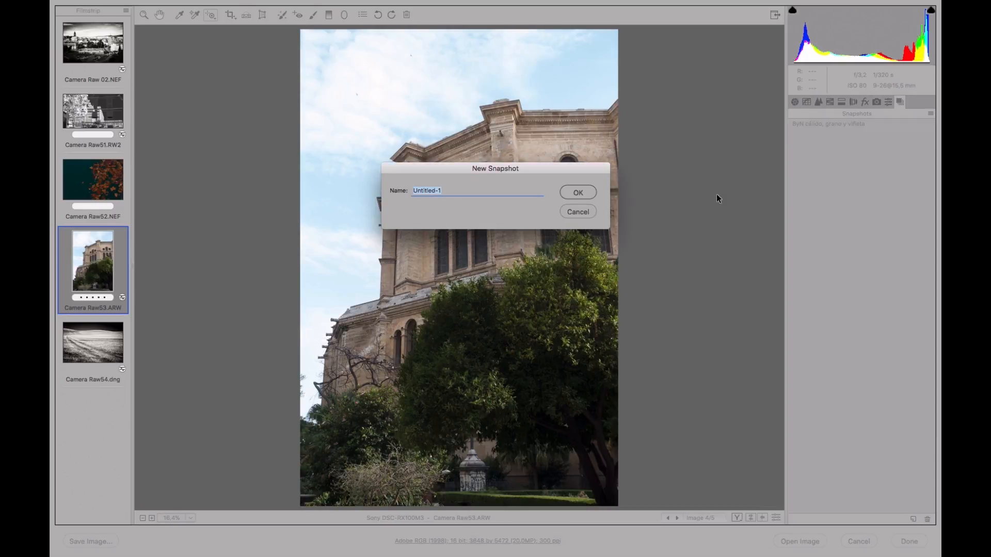
pyautogui.click(578, 192)
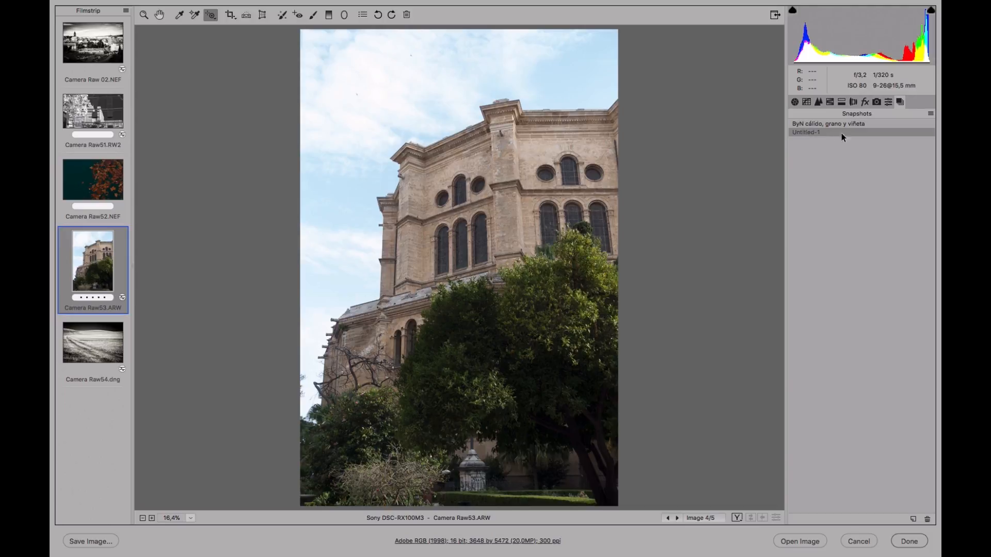
pyautogui.click(928, 519)
# Save the church photo's default version as a snapshot named "Original"
pyautogui.click(913, 520)
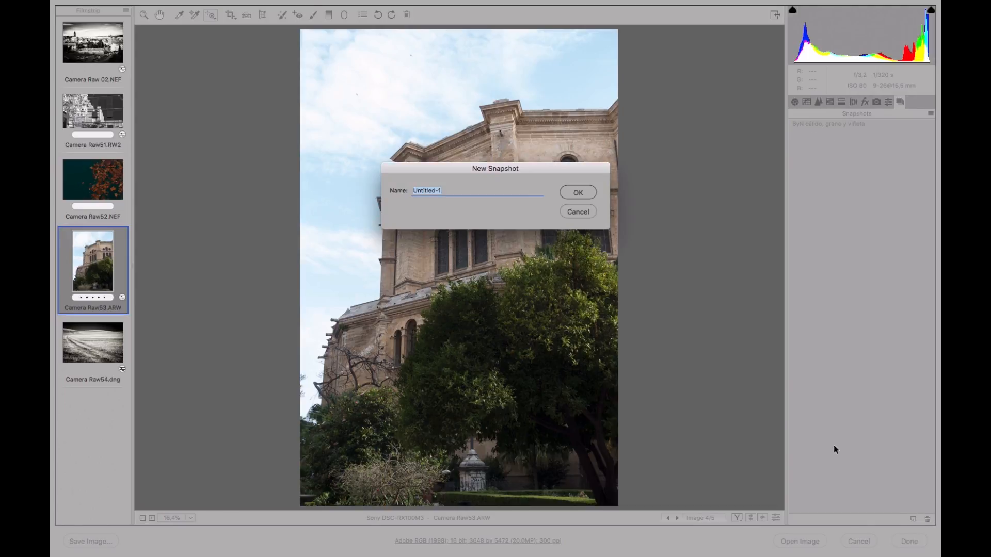
pyautogui.write('Original')
pyautogui.click(588, 193)
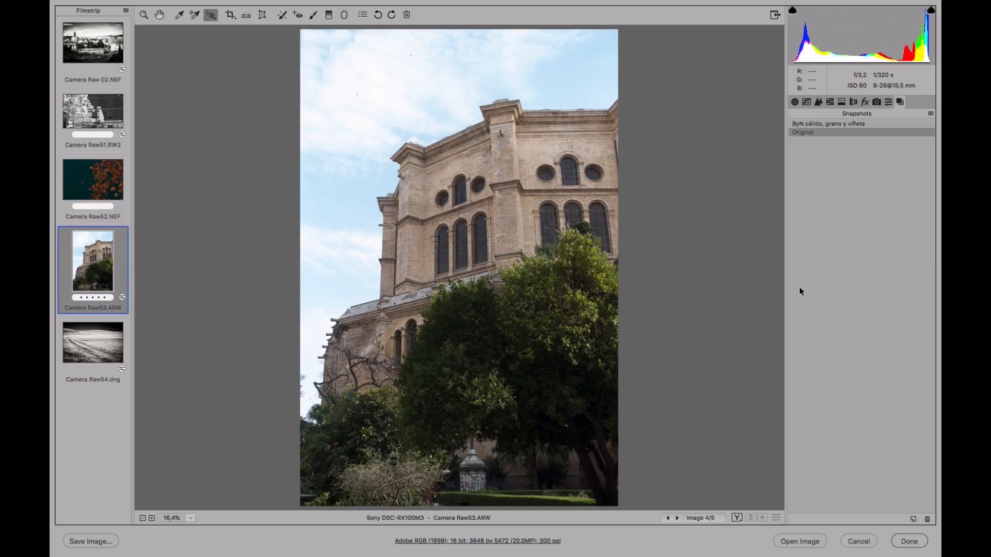
# Compare the "ByN cálido, grano y viñeta" and "Original" snapshots several times, finishing on "Original"
pyautogui.click(814, 123)
pyautogui.click(813, 132)
pyautogui.click(816, 123)
pyautogui.click(814, 132)
pyautogui.click(815, 124)
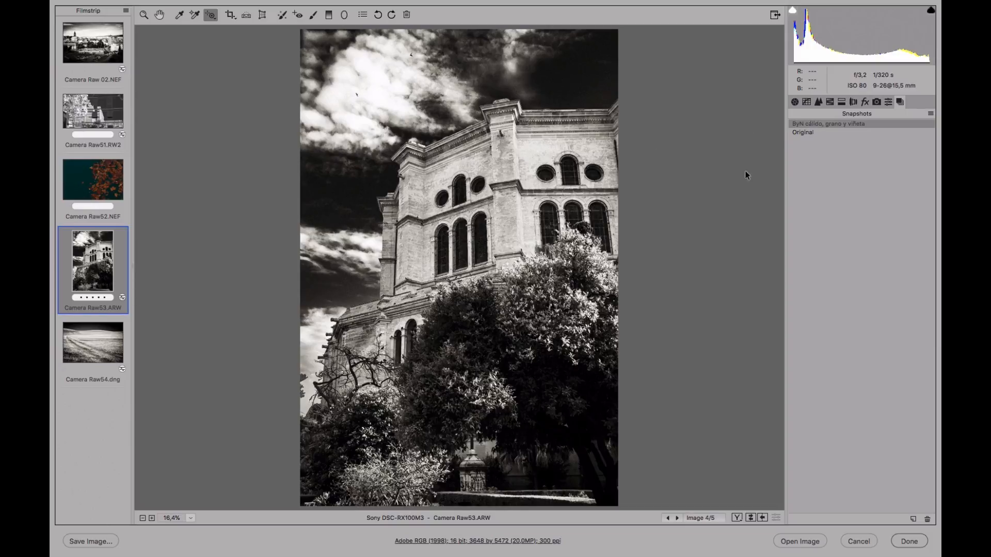
pyautogui.click(871, 131)
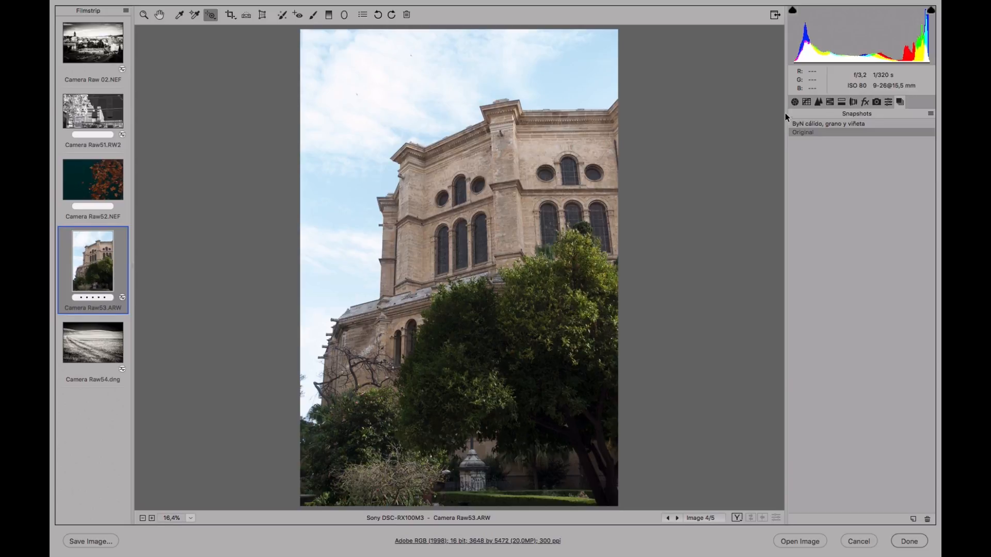
# Desaturate the church photo with Saturation at -100 and raise its Contrast to +36
pyautogui.click(795, 102)
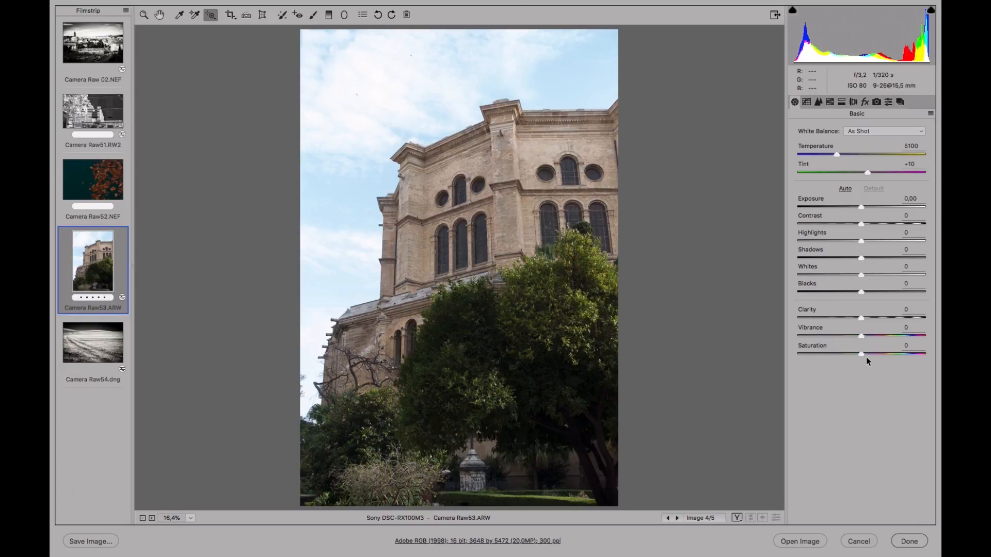
pyautogui.moveTo(860, 354); pyautogui.dragTo(789, 354)
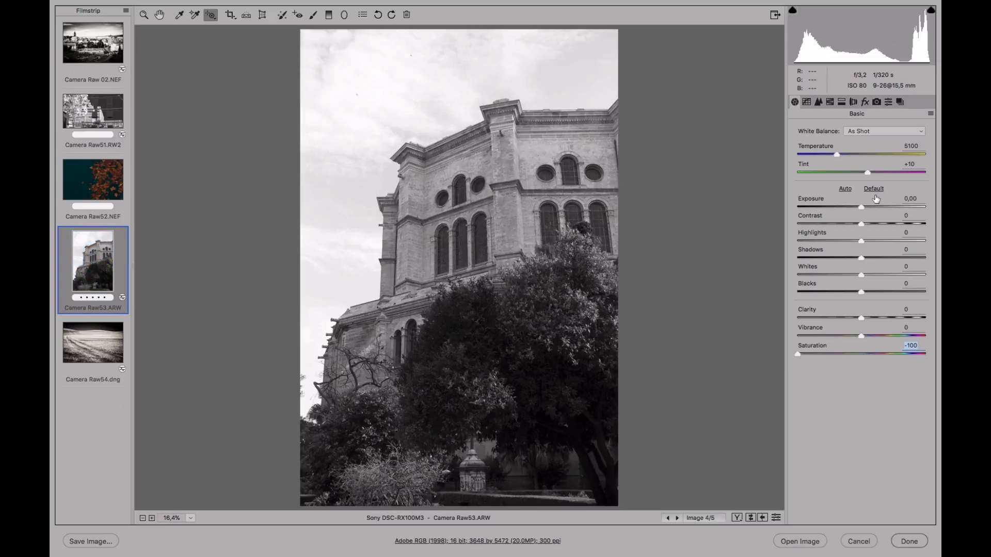
pyautogui.moveTo(872, 222)
pyautogui.mouseDown()
pyautogui.moveTo(898, 220)
pyautogui.moveTo(853, 219)
pyautogui.moveTo(884, 218)
pyautogui.mouseUp()
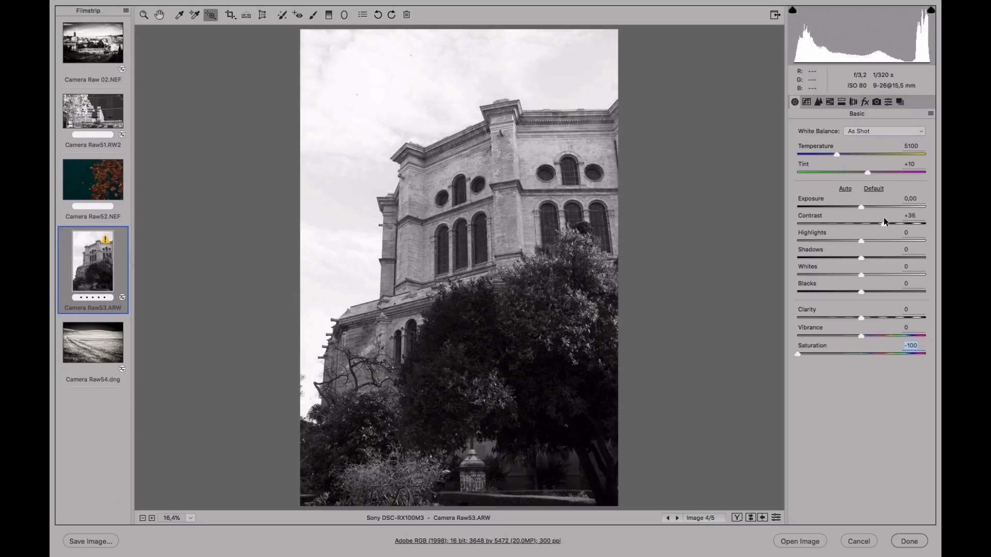
# Shape the RGB point curve into an S with points at input 54, output 46 and input 182, output 193
pyautogui.click(806, 102)
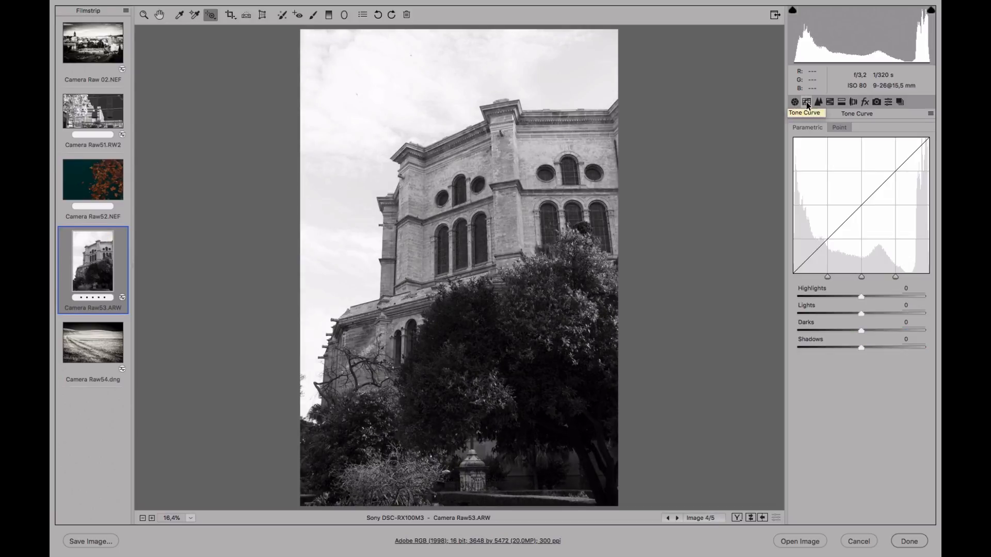
pyautogui.click(840, 127)
pyautogui.moveTo(821, 281); pyautogui.dragTo(823, 285)
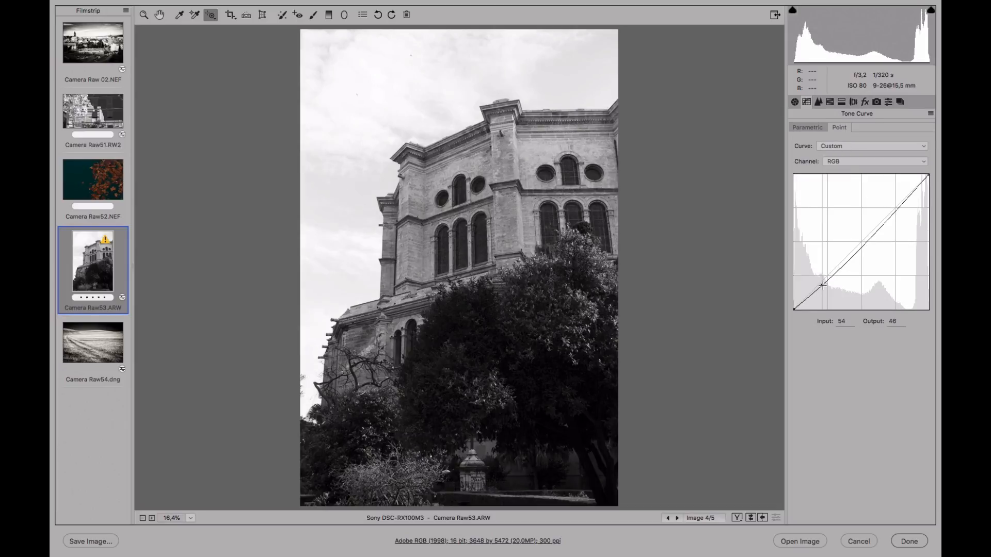
pyautogui.moveTo(888, 214); pyautogui.dragTo(889, 207)
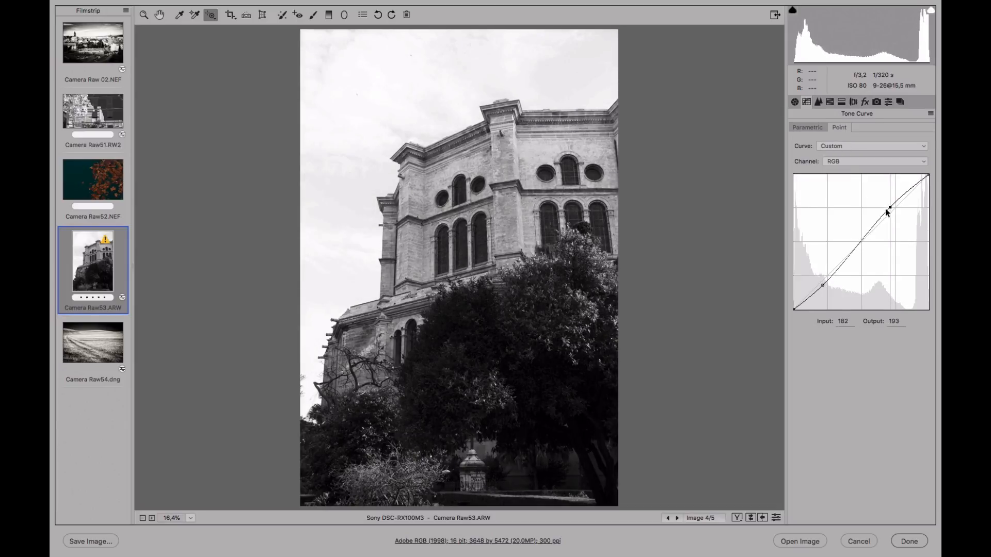
# Look through the HSL adjustments for the desaturated church photo and try out the Yellows luminance
pyautogui.click(830, 101)
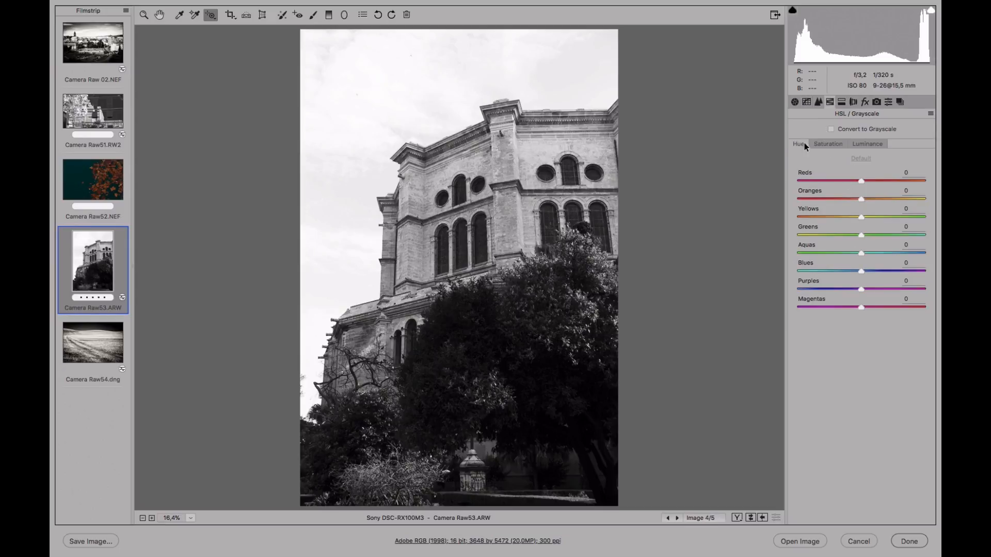
pyautogui.click(828, 143)
pyautogui.click(868, 143)
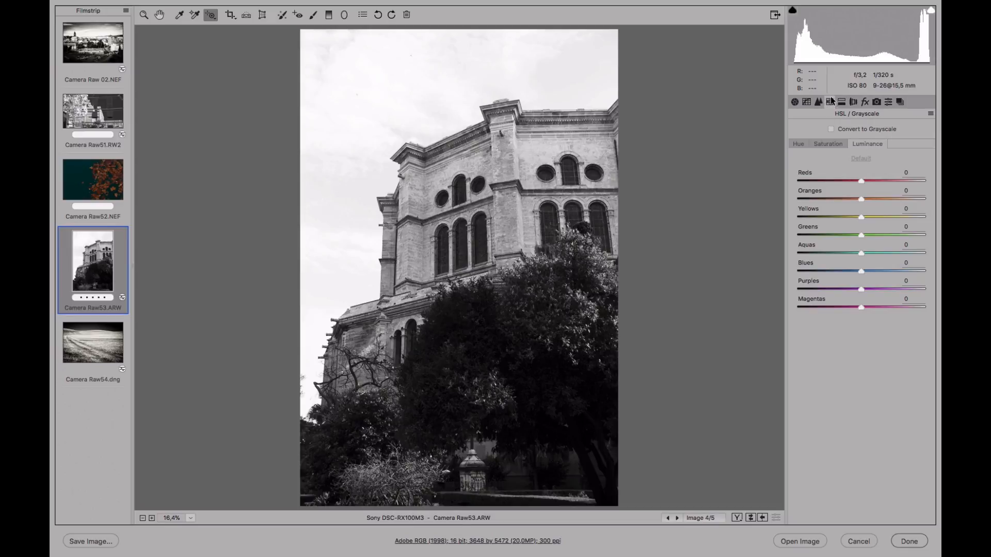
pyautogui.moveTo(861, 217)
pyautogui.mouseDown()
pyautogui.moveTo(833, 217)
pyautogui.moveTo(879, 211)
pyautogui.moveTo(864, 211)
pyautogui.mouseUp()
# Set the church photo's white balance Temperature to 13500 and its Clarity to +28
pyautogui.click(794, 102)
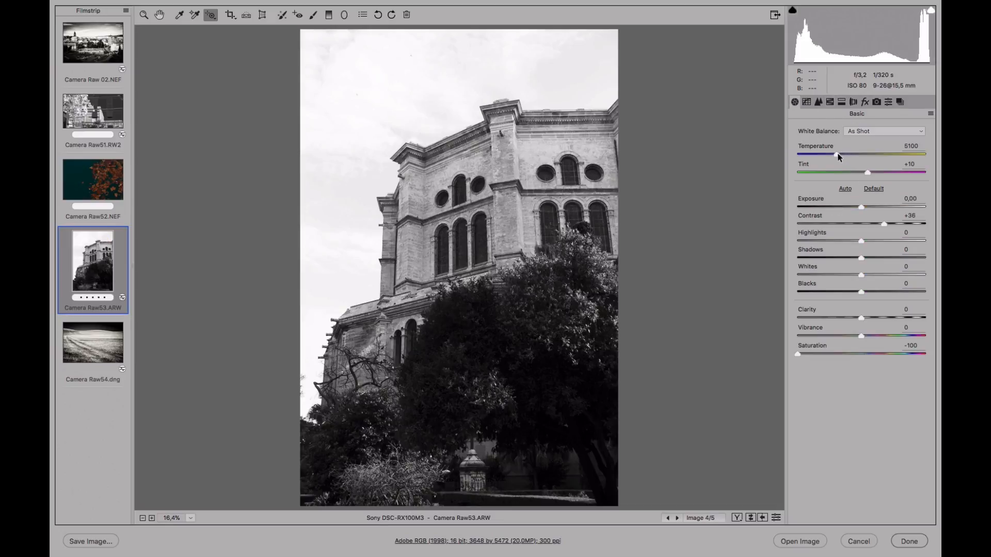
pyautogui.moveTo(838, 155)
pyautogui.mouseDown()
pyautogui.moveTo(891, 150)
pyautogui.moveTo(800, 152)
pyautogui.moveTo(933, 158)
pyautogui.moveTo(792, 147)
pyautogui.moveTo(937, 155)
pyautogui.moveTo(784, 141)
pyautogui.moveTo(824, 145)
pyautogui.mouseUp()
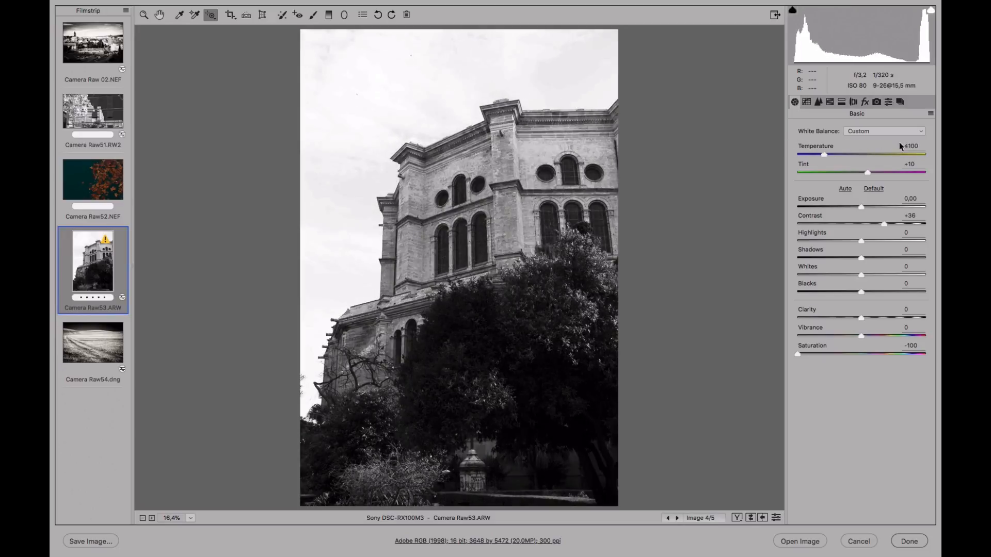
pyautogui.moveTo(899, 145)
pyautogui.mouseDown()
pyautogui.moveTo(925, 148)
pyautogui.moveTo(872, 141)
pyautogui.moveTo(896, 138)
pyautogui.mouseUp()
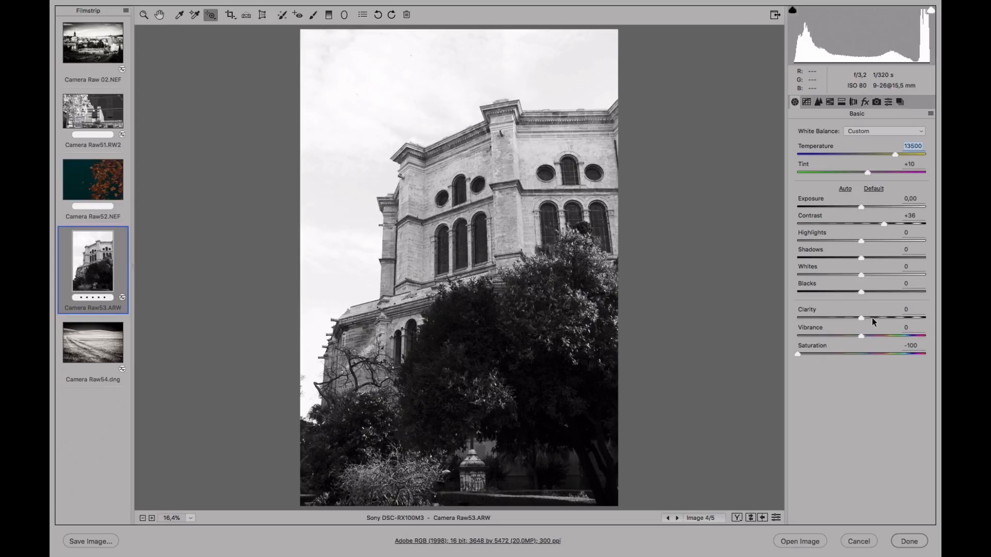
pyautogui.moveTo(872, 317); pyautogui.dragTo(878, 316)
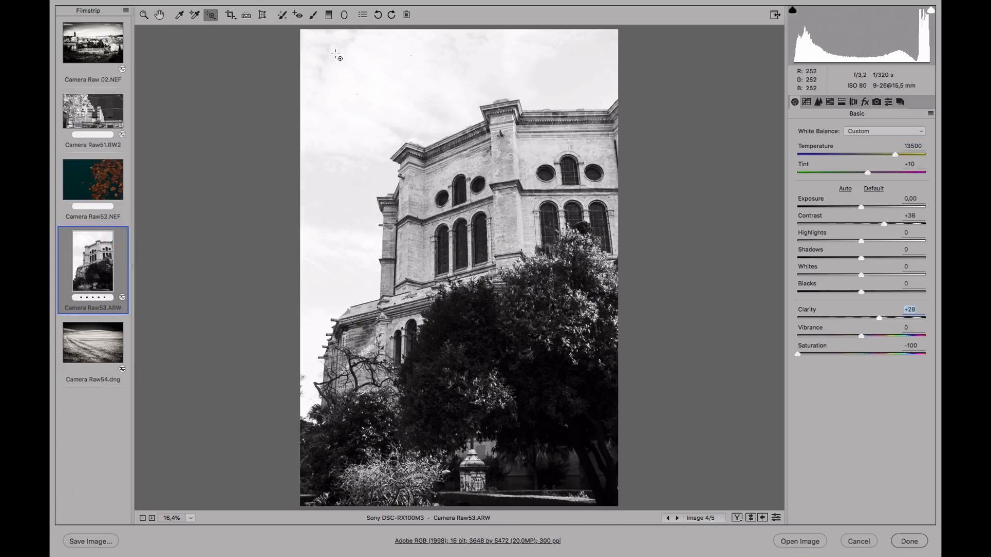
pyautogui.click(313, 14)
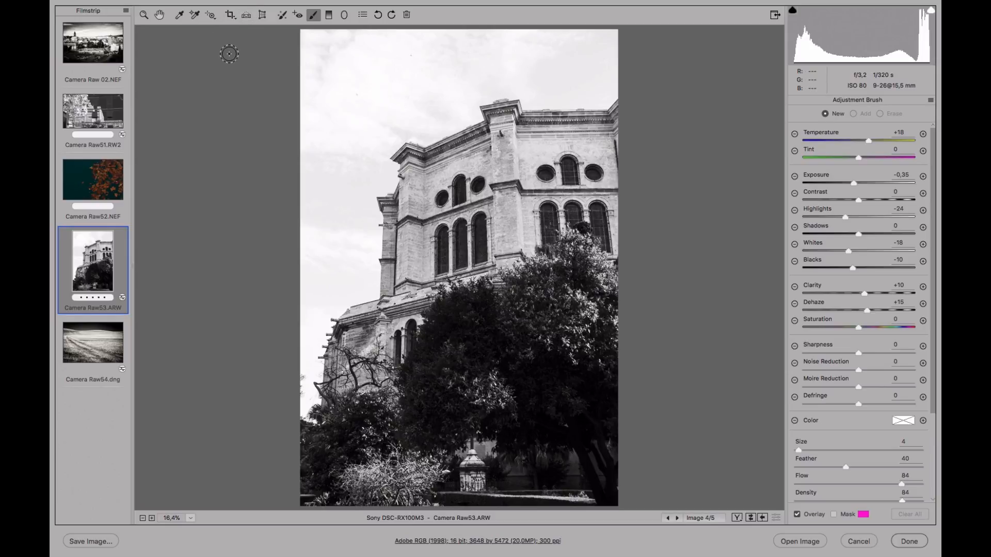
pyautogui.click(160, 17)
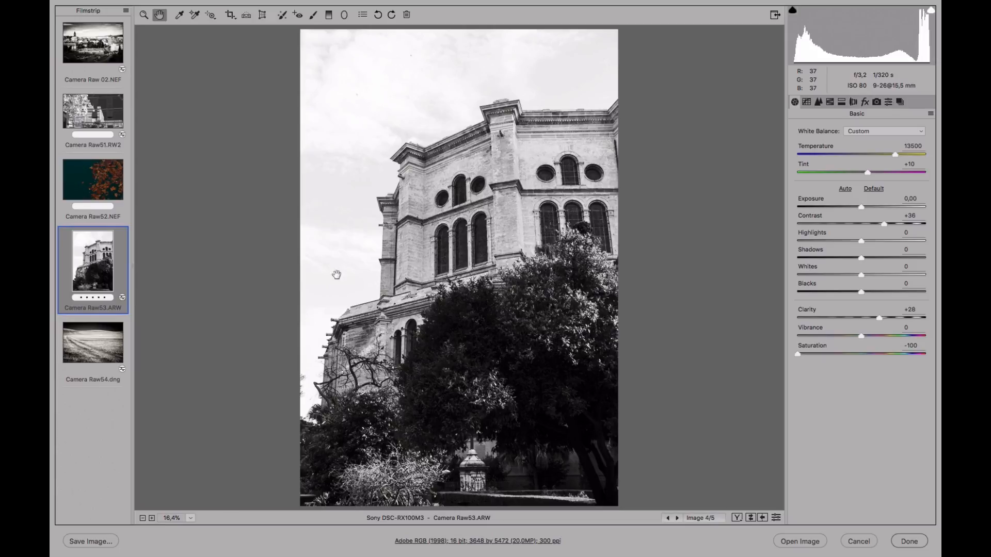
# Desaturate the leaf photo Camera Raw52.NEF to -100 and set Contrast to +75, Highlights to +58 and Whites to +54
pyautogui.click(104, 186)
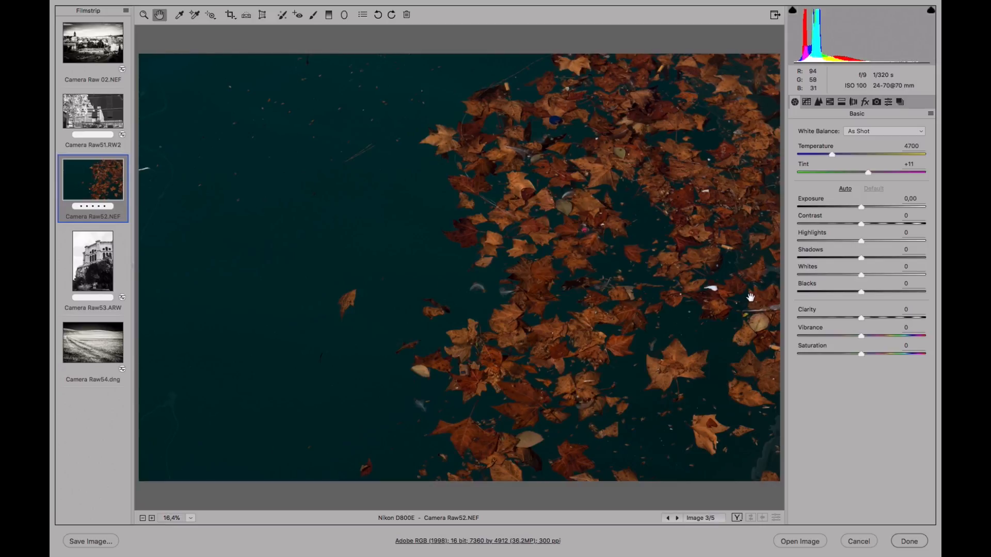
pyautogui.moveTo(798, 354)
pyautogui.mouseDown()
pyautogui.moveTo(863, 348)
pyautogui.moveTo(782, 350)
pyautogui.moveTo(871, 352)
pyautogui.moveTo(785, 351)
pyautogui.mouseUp()
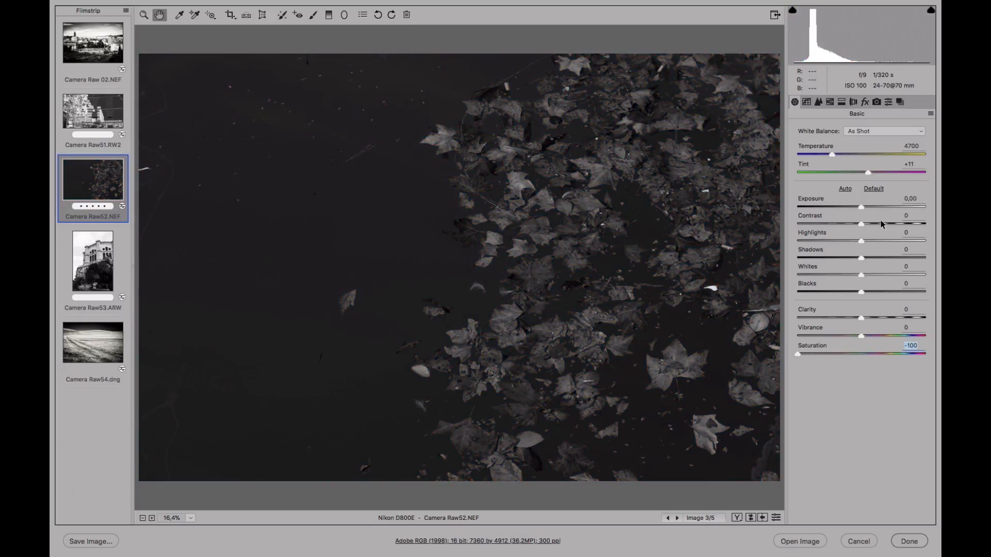
pyautogui.moveTo(881, 222); pyautogui.dragTo(898, 238)
pyautogui.moveTo(878, 273); pyautogui.dragTo(896, 272)
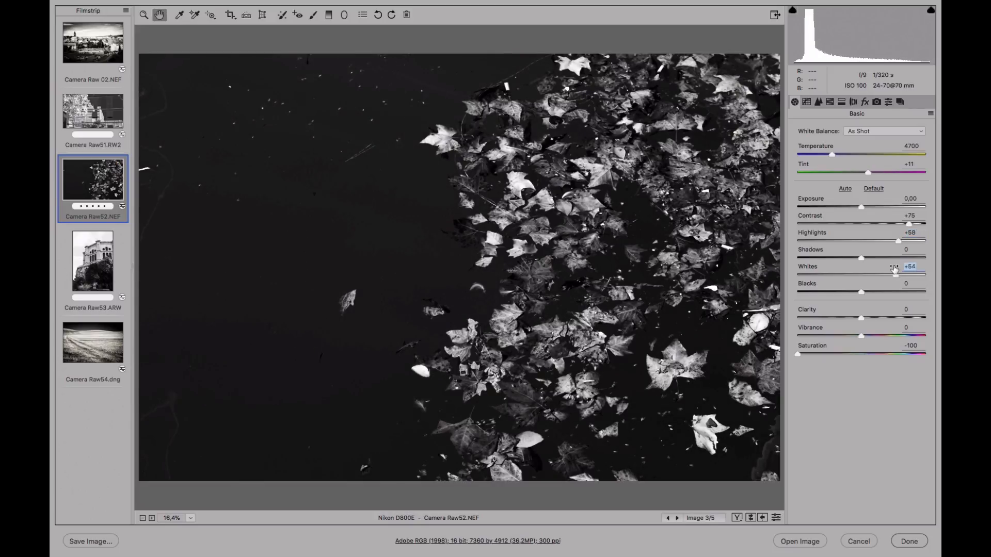
# Set the leaf photo's parametric tone curve to Highlights +26 and Shadows -19
pyautogui.click(807, 102)
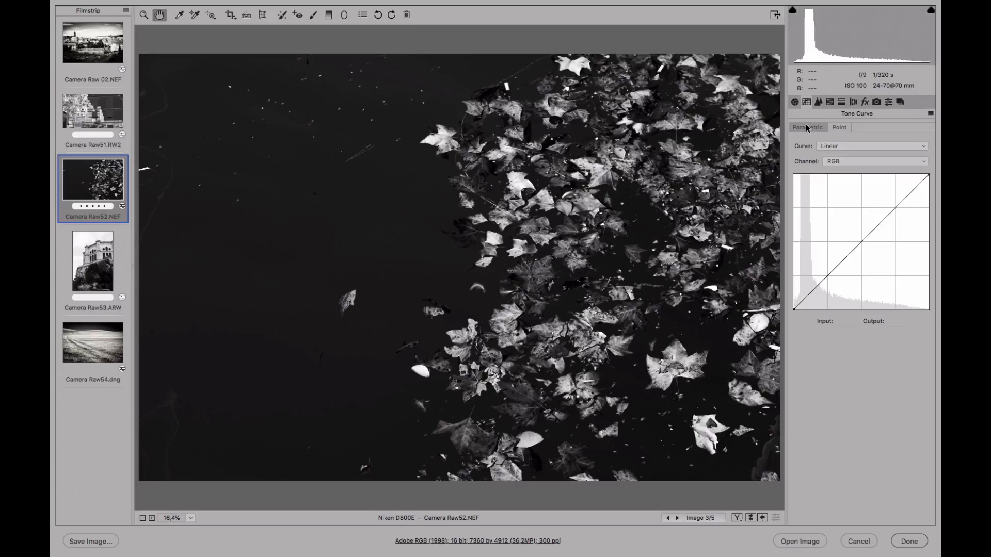
pyautogui.click(806, 127)
pyautogui.moveTo(861, 296); pyautogui.dragTo(877, 296)
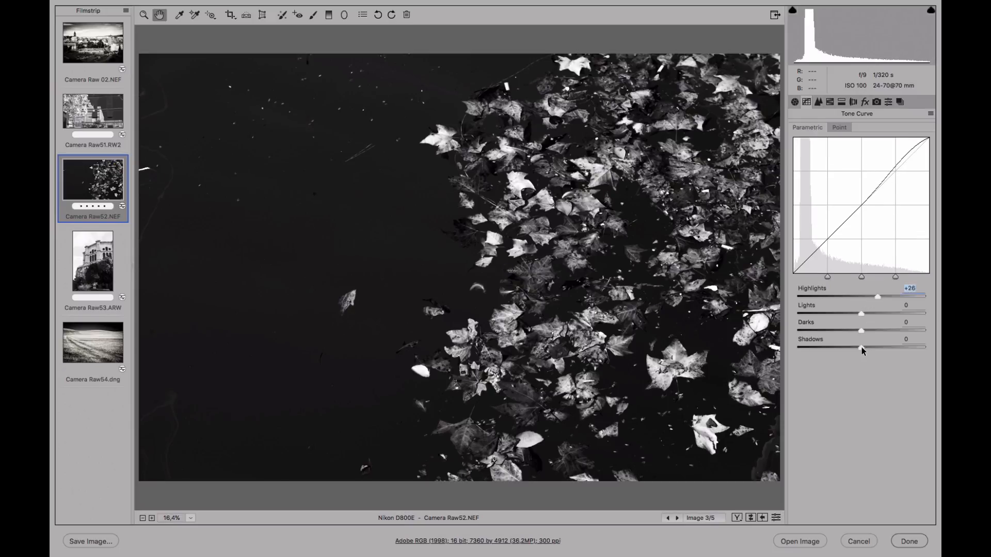
pyautogui.moveTo(861, 347); pyautogui.dragTo(849, 348)
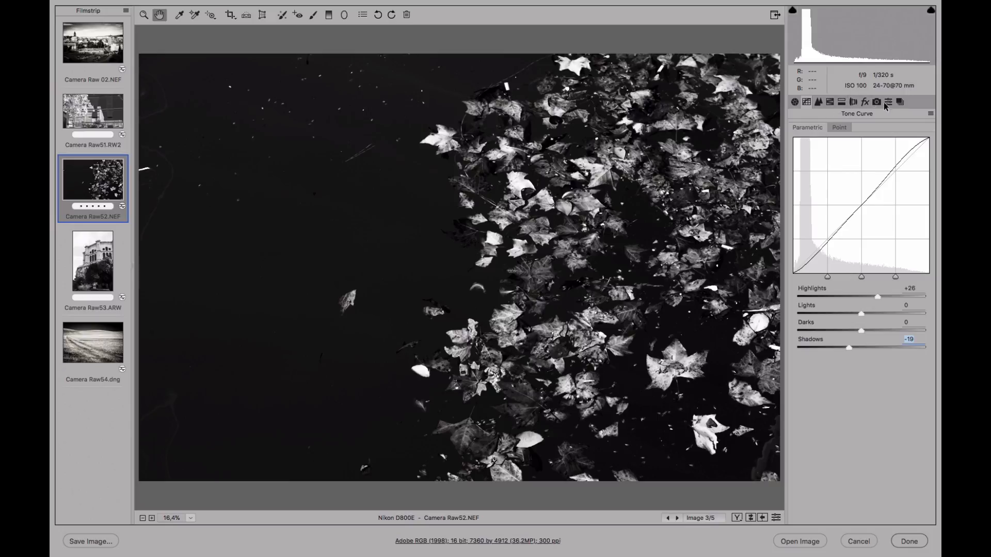
# Save the leaf photo's current settings as a snapshot named "ByN desaturado"
pyautogui.click(841, 102)
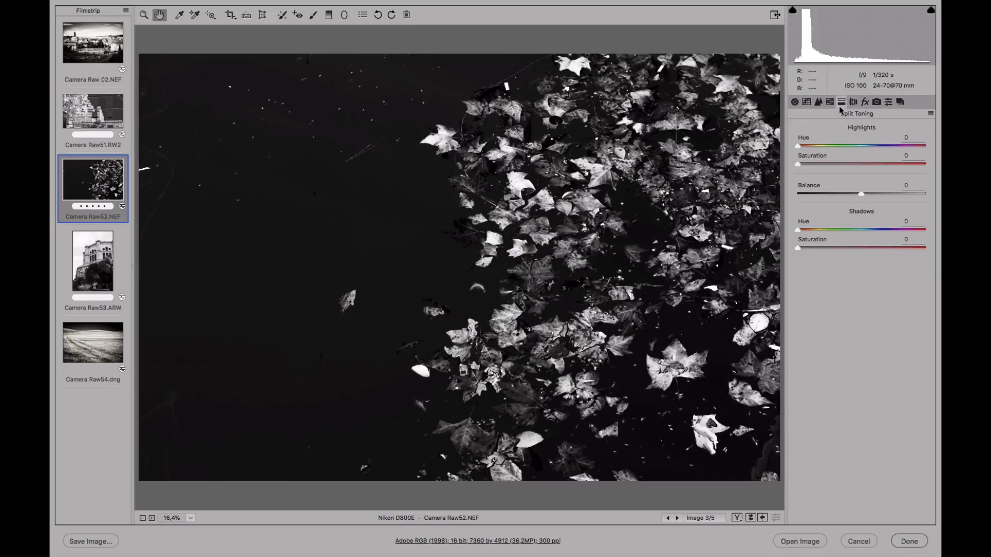
pyautogui.click(865, 103)
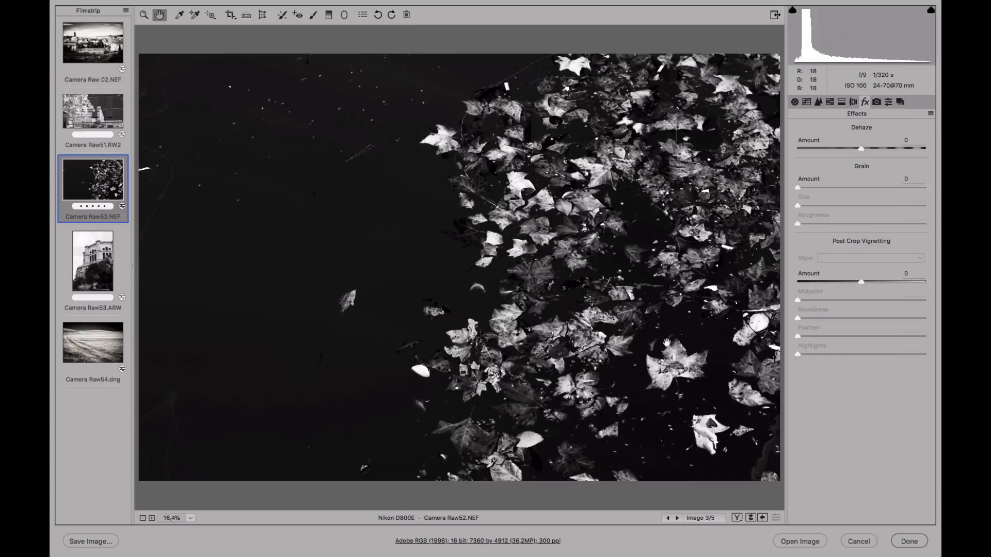
pyautogui.click(899, 102)
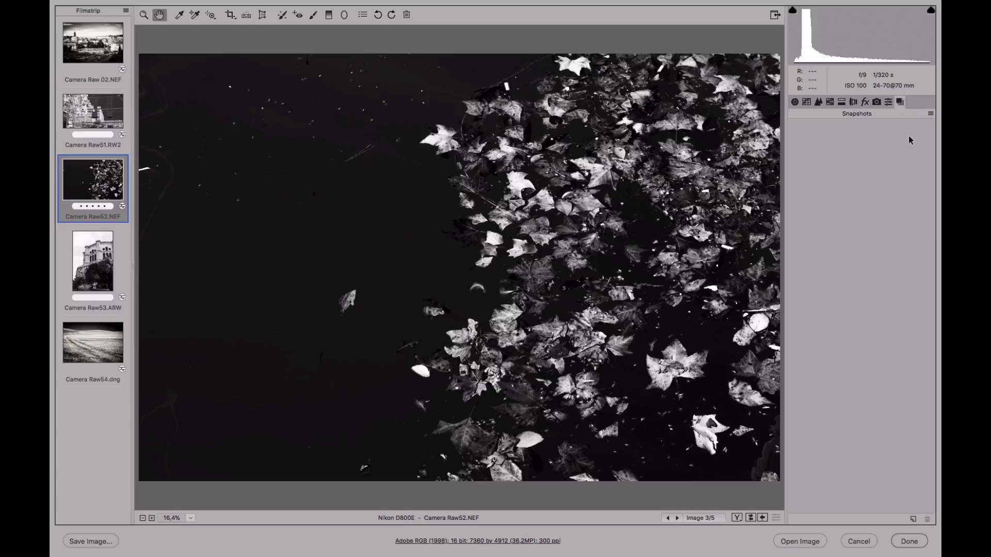
pyautogui.click(913, 520)
pyautogui.write('ByN desaturado')
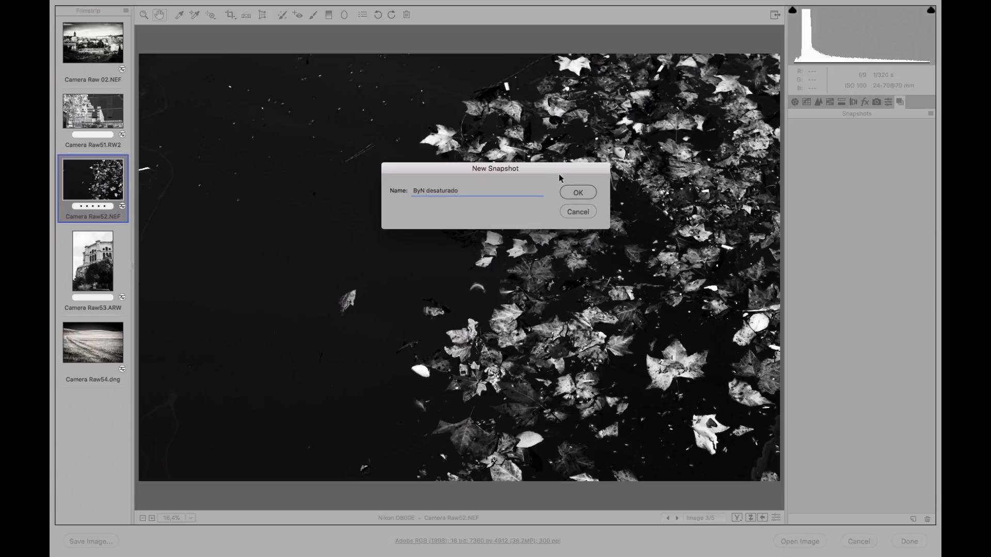
pyautogui.click(580, 193)
# Return the leaf photo to the Camera Raw Defaults and convert it to grayscale
pyautogui.click(929, 114)
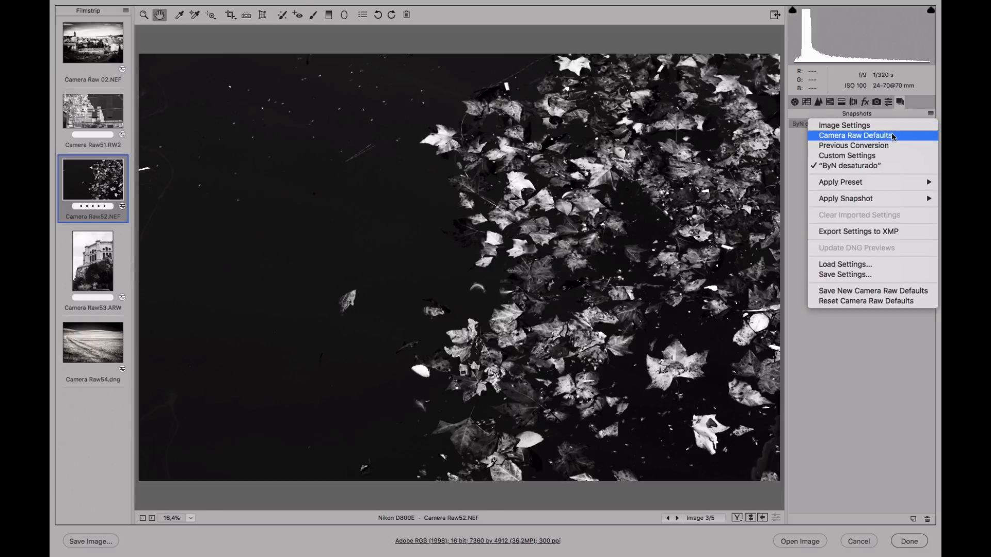
pyautogui.click(846, 134)
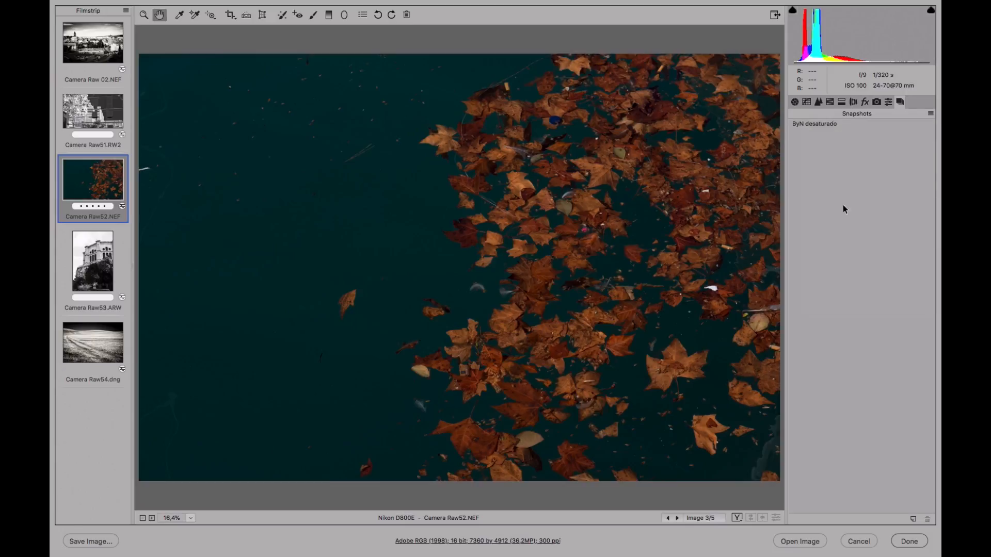
pyautogui.click(830, 102)
pyautogui.click(831, 128)
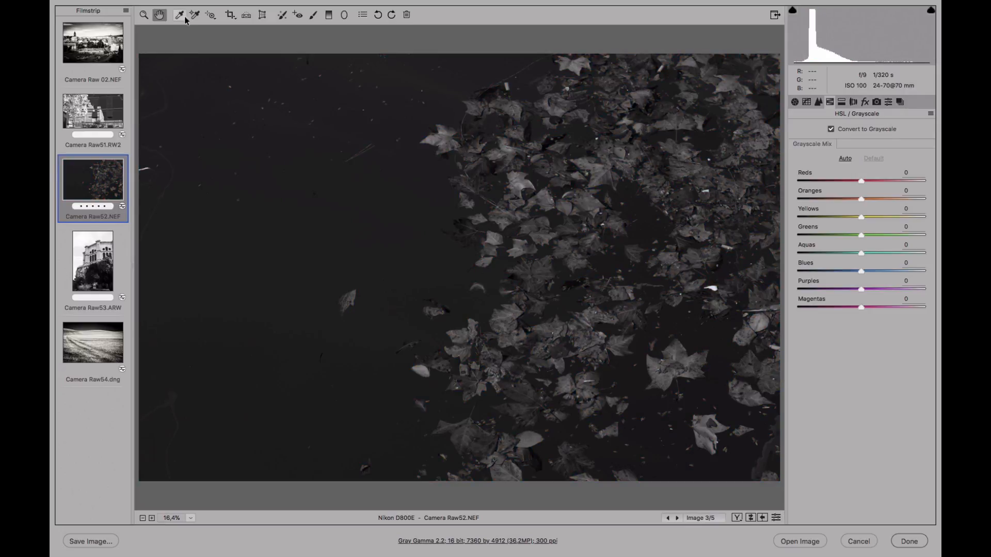
# Darken the water to Aquas -64 and Blues -67 and brighten the leaves to Reds +12 and Oranges +100 with the Targeted Adjustment tool
pyautogui.click(210, 14)
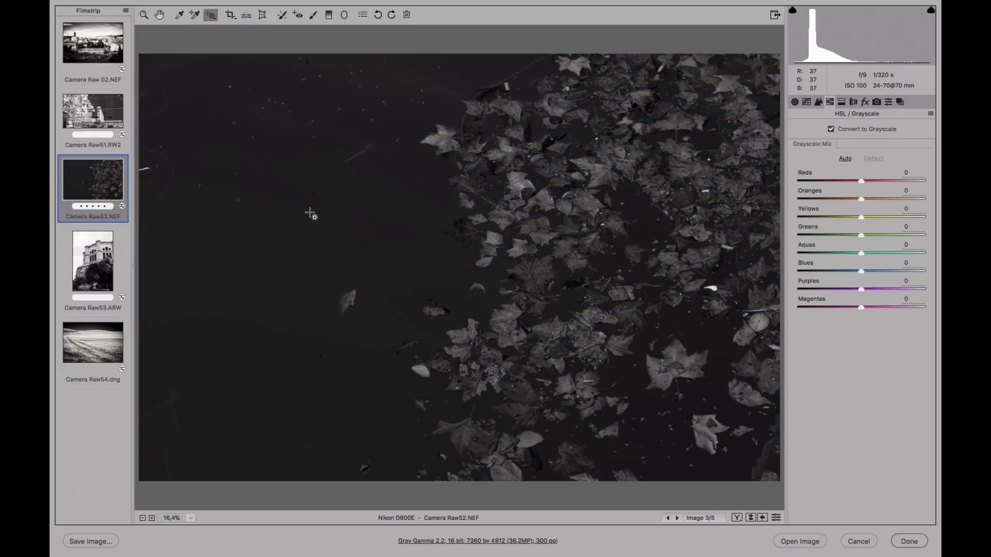
pyautogui.moveTo(365, 218); pyautogui.dragTo(318, 223)
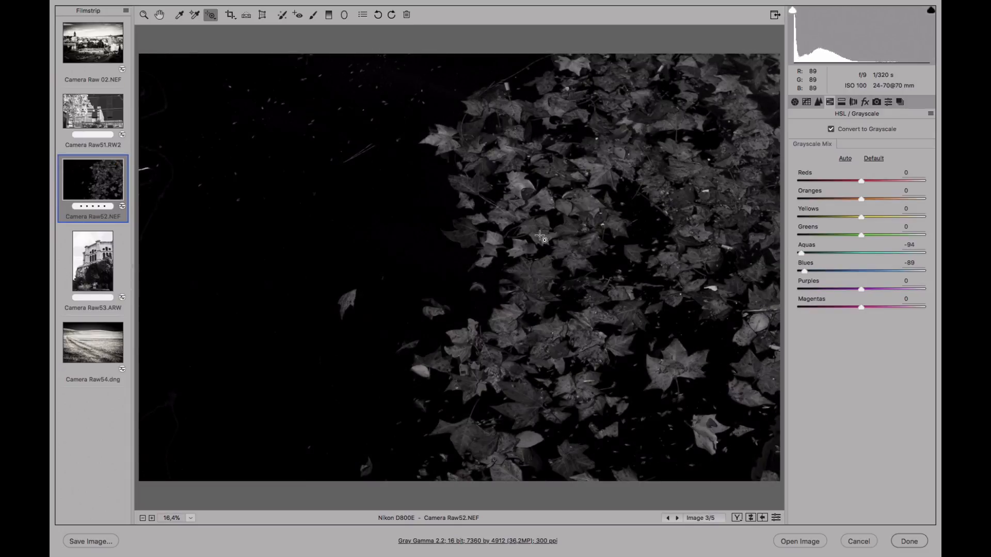
pyautogui.moveTo(540, 235); pyautogui.dragTo(700, 169)
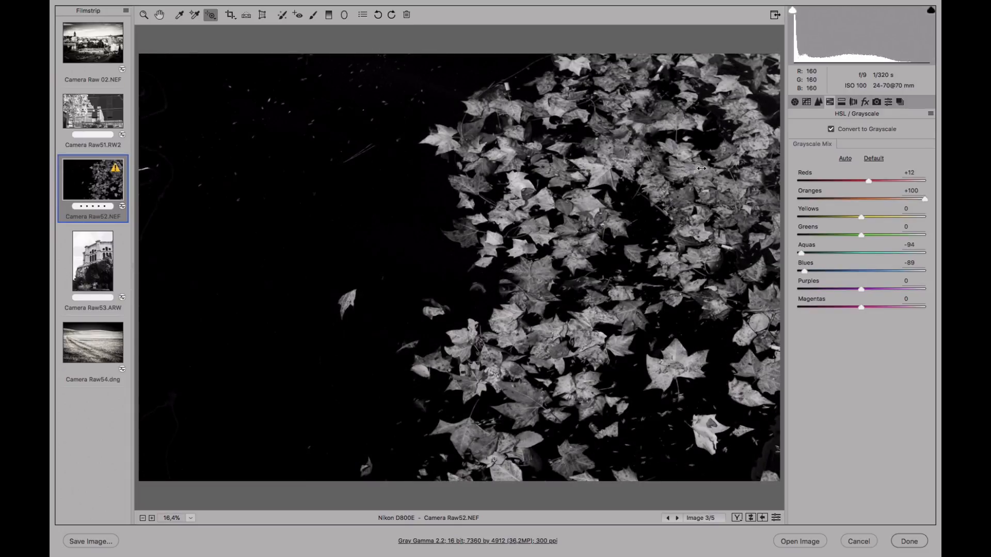
pyautogui.moveTo(530, 349); pyautogui.dragTo(568, 349)
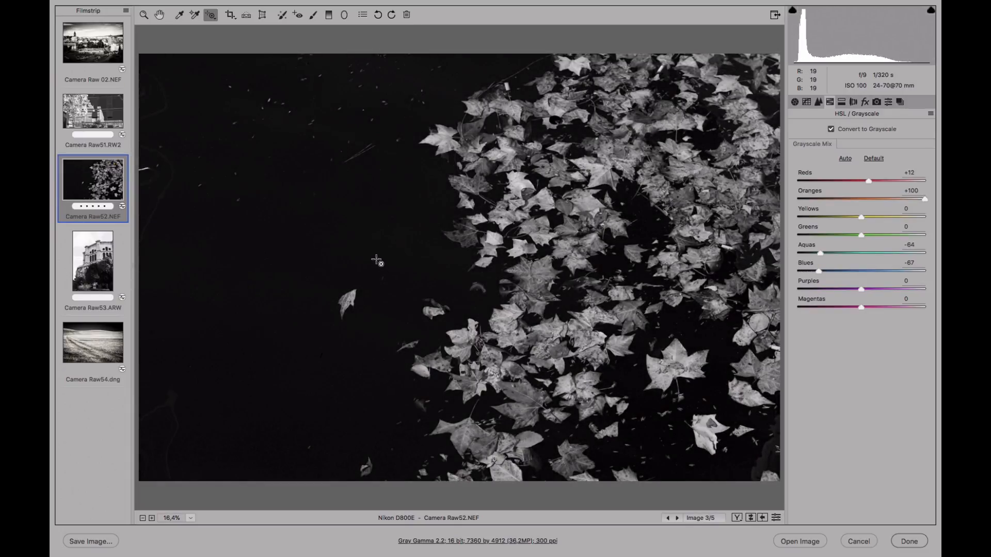
# Darken the water to Aquas -100 and Blues -100, and set the parametric tone curve to Highlights +10 and Shadows -17
pyautogui.moveTo(376, 260); pyautogui.dragTo(357, 262)
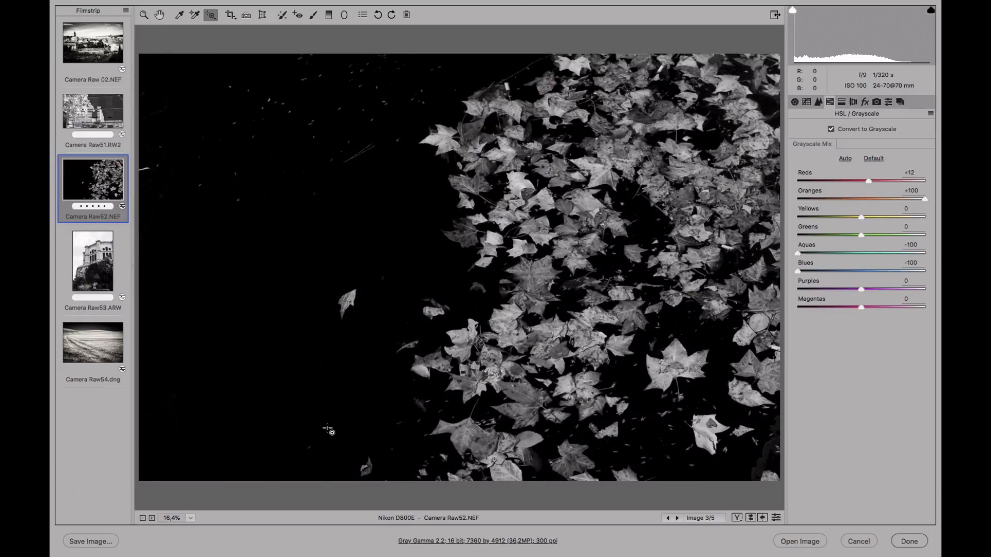
pyautogui.click(806, 101)
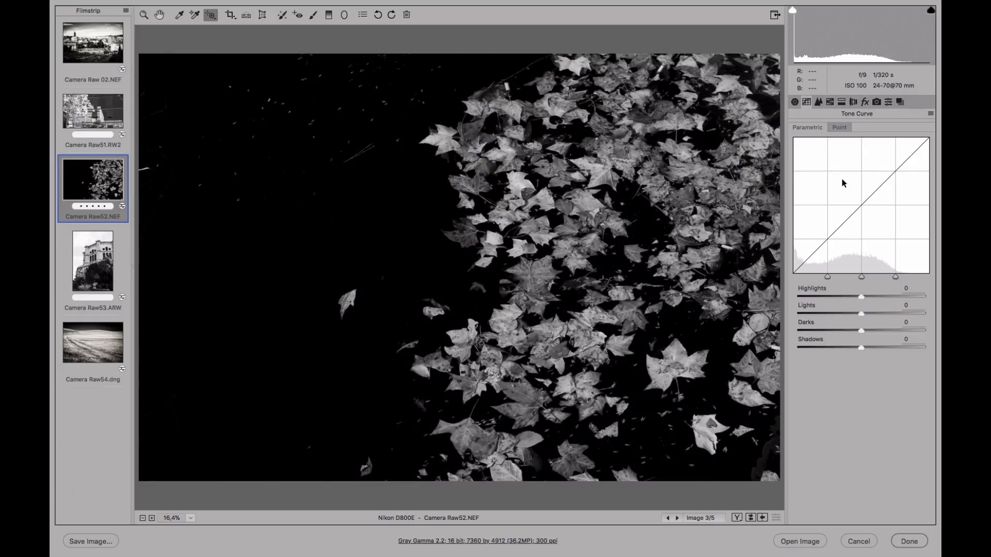
pyautogui.moveTo(861, 297); pyautogui.dragTo(867, 296)
pyautogui.moveTo(861, 348); pyautogui.dragTo(850, 348)
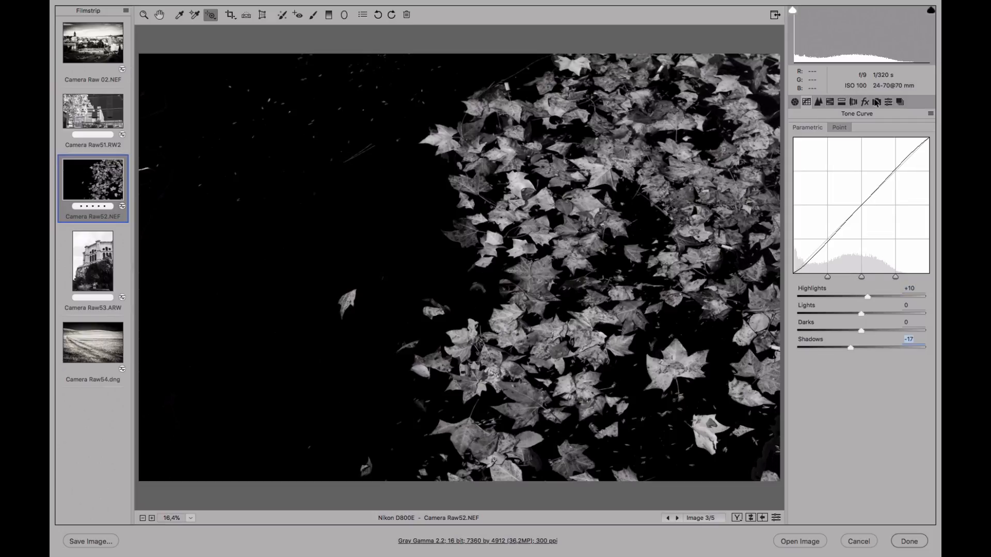
# Save the leaf photo's grayscale version as a snapshot named "ByN escala de grises"
pyautogui.click(900, 102)
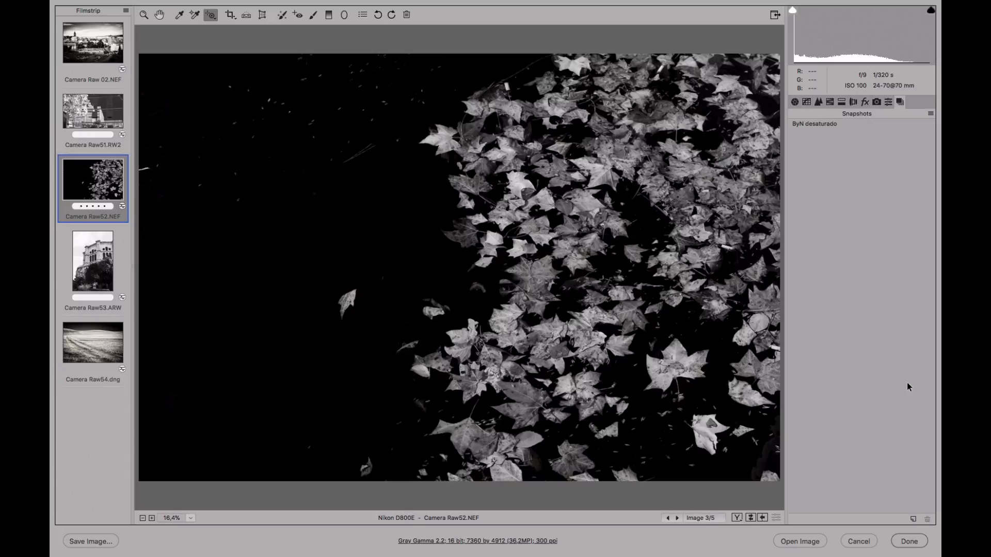
pyautogui.click(912, 519)
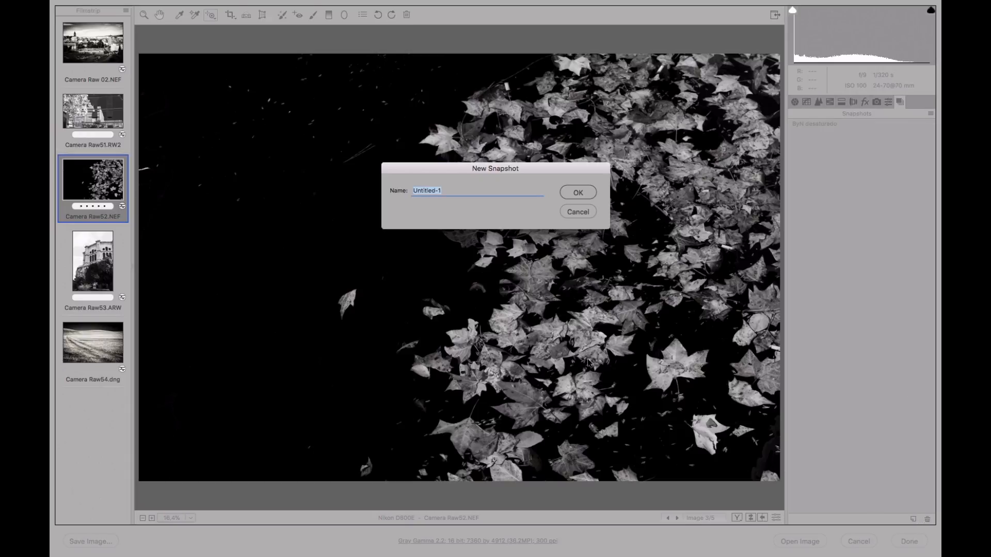
pyautogui.write('ByN escala de grises')
pyautogui.click(577, 194)
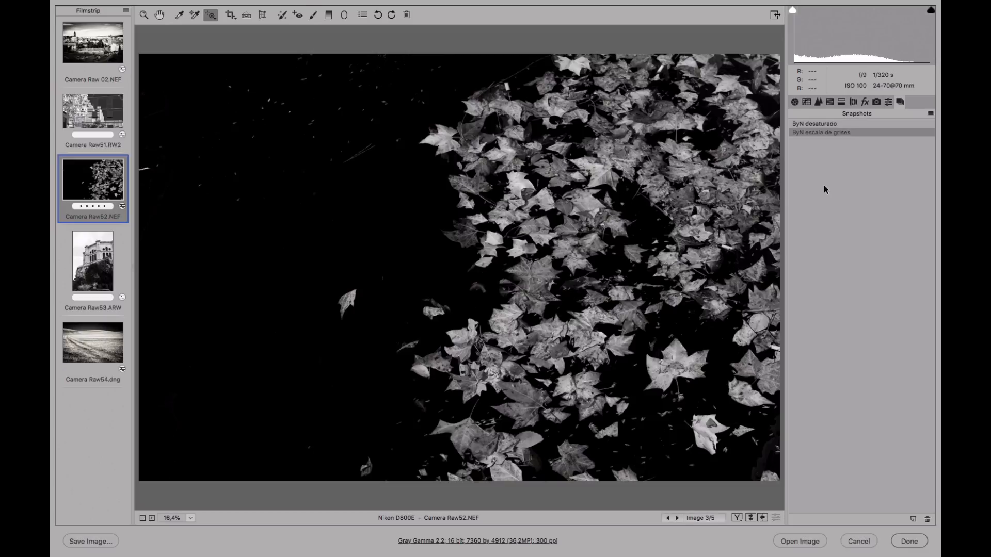
# Compare the "ByN desaturado" and "ByN escala de grises" snapshots by switching between them repeatedly, ending on "ByN desaturado"
pyautogui.click(827, 123)
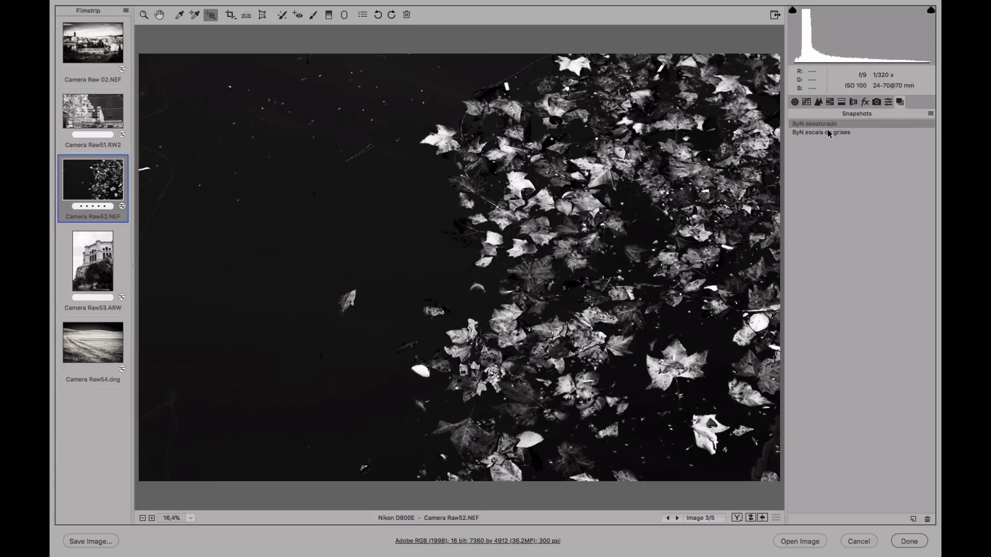
pyautogui.click(827, 133)
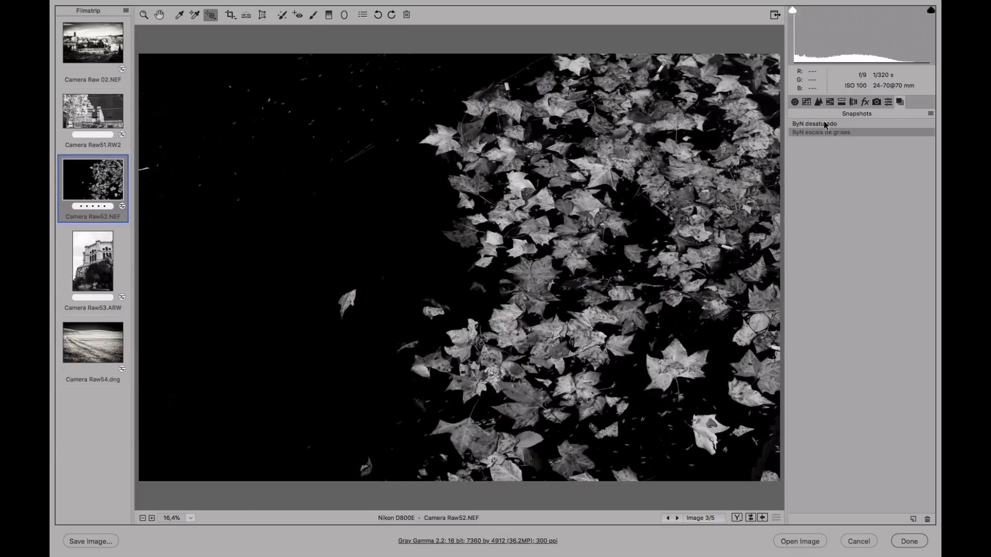
pyautogui.click(826, 125)
pyautogui.click(823, 132)
pyautogui.click(822, 124)
pyautogui.click(822, 132)
pyautogui.click(821, 124)
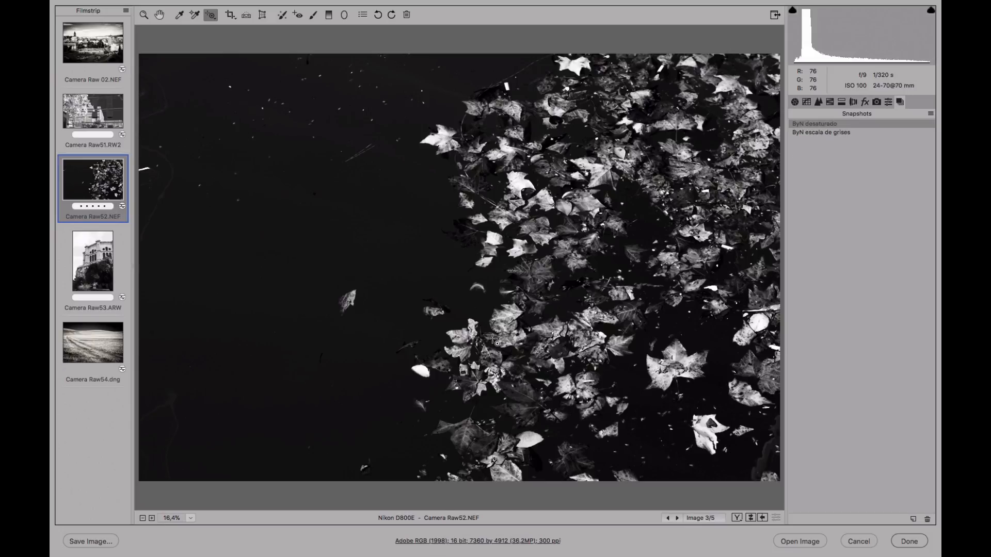
pyautogui.click(834, 133)
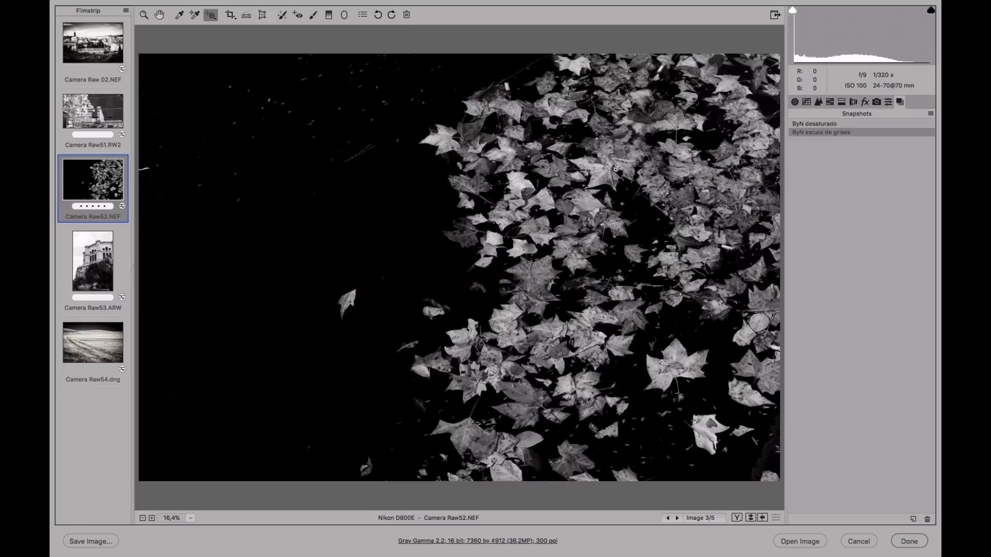
pyautogui.click(807, 126)
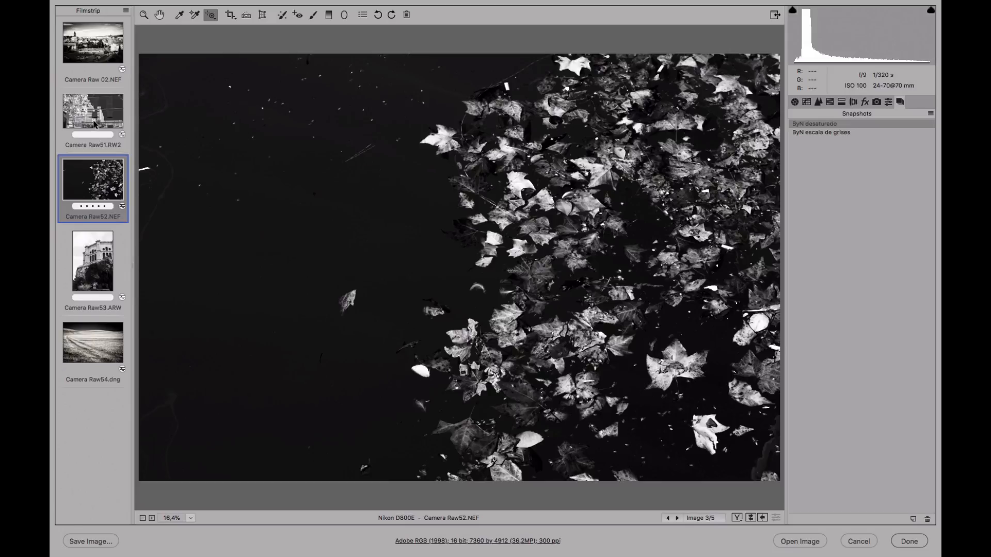
# Review the other black and white photos, including the building and the field, and return to the leaf photo
pyautogui.click(106, 256)
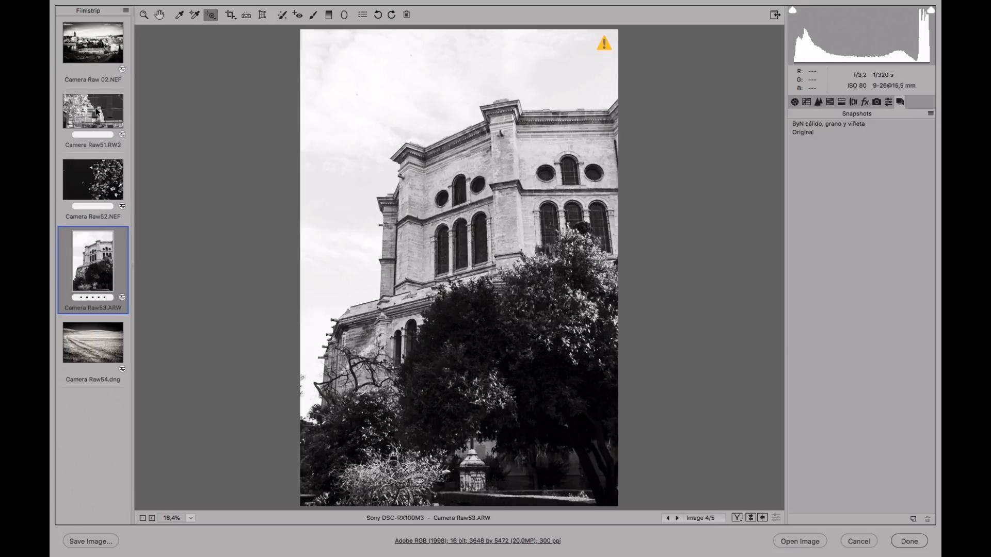
pyautogui.click(97, 110)
pyautogui.click(99, 51)
pyautogui.click(106, 261)
pyautogui.click(101, 345)
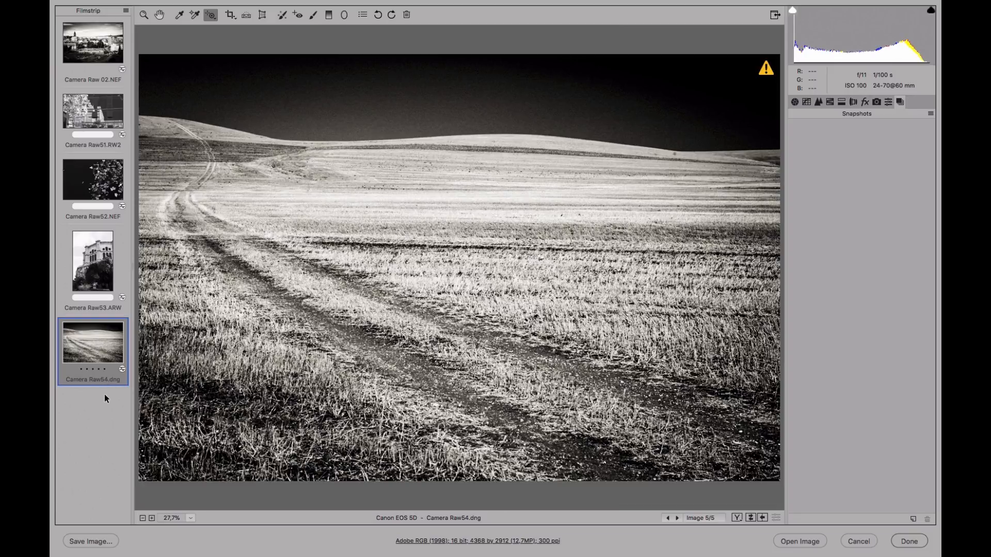
pyautogui.click(101, 178)
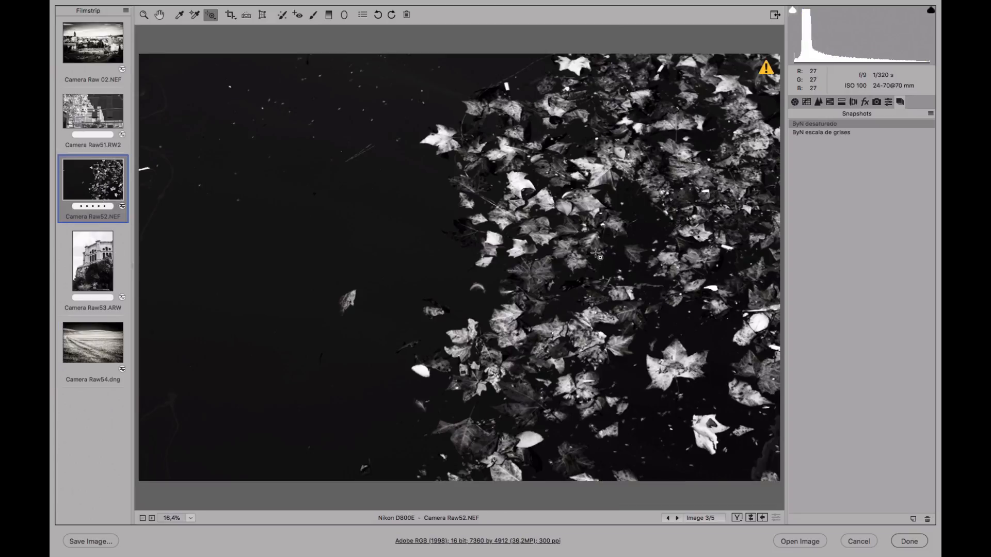